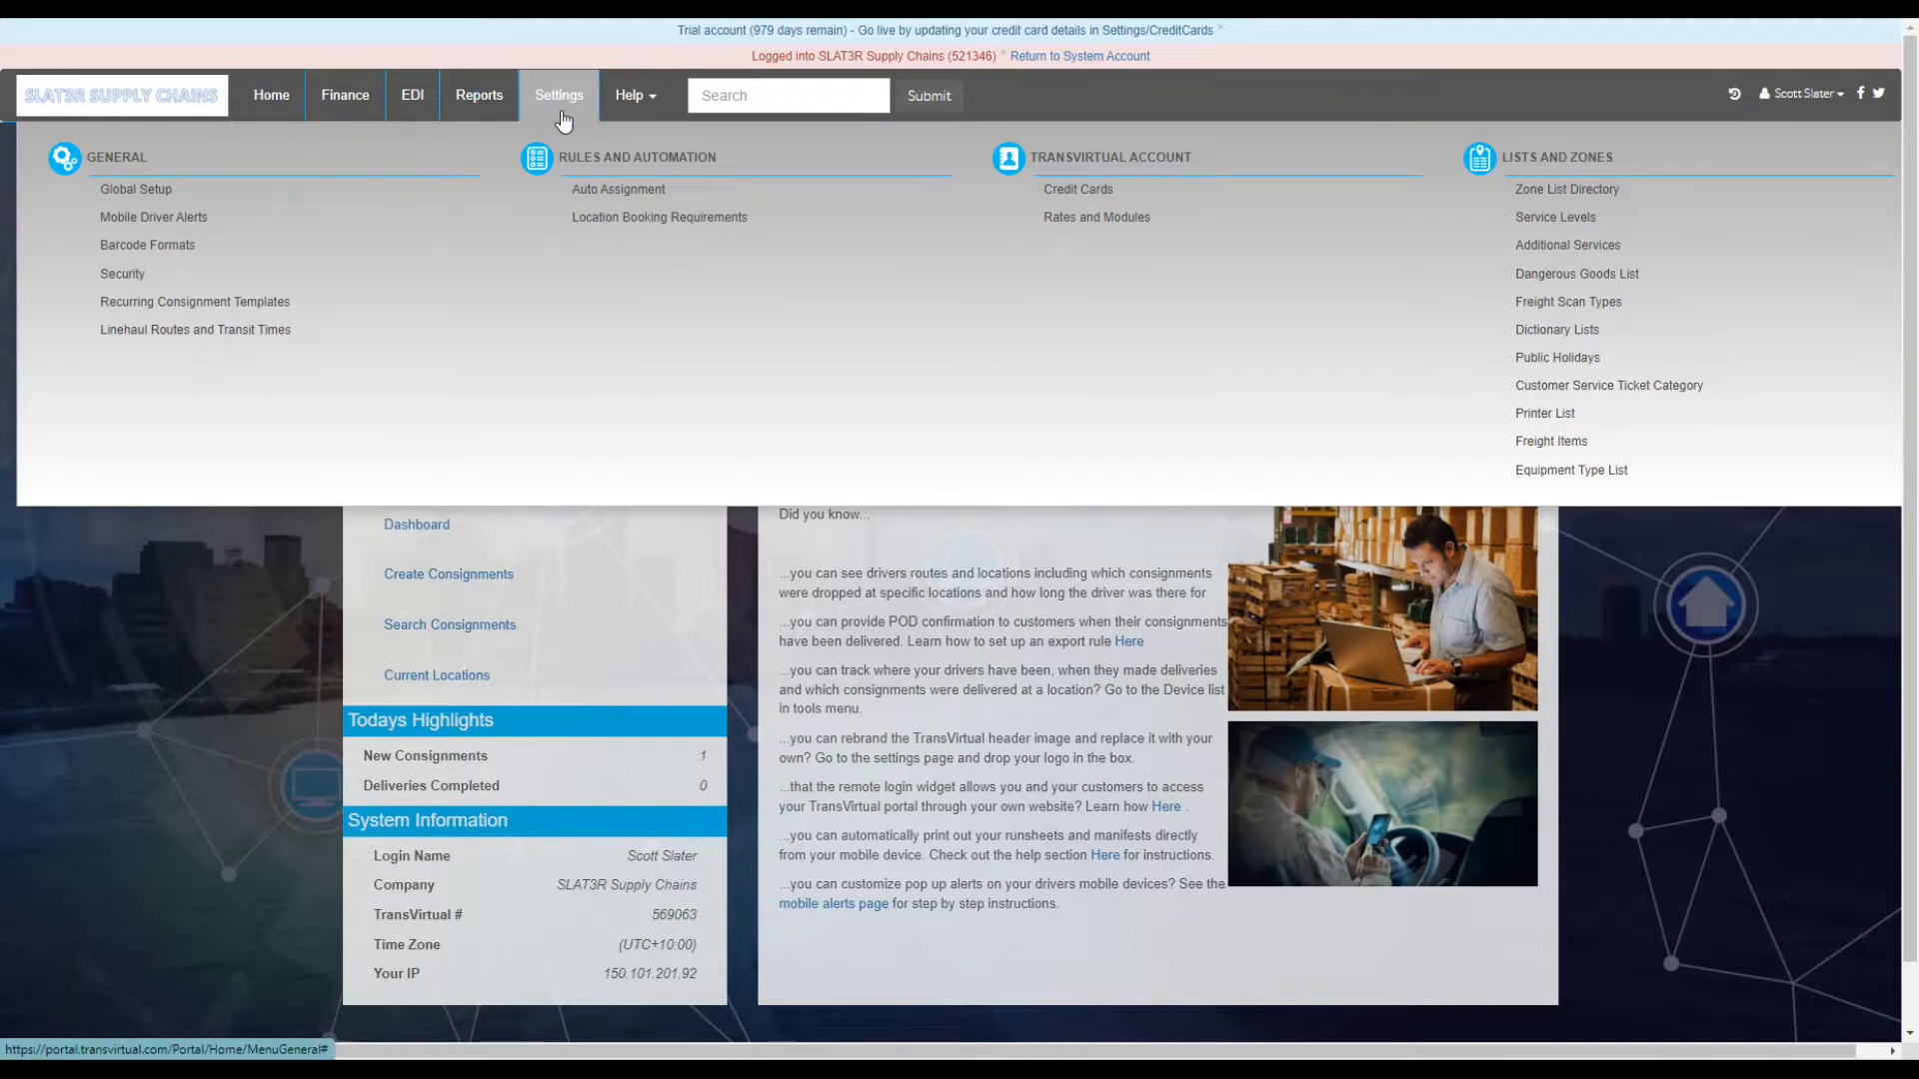
- View the Rates and Modules page listing the Base Rate, Pricing Module and SMS Framework rates
{"action": "left_click", "coordinate": [1061, 218]}
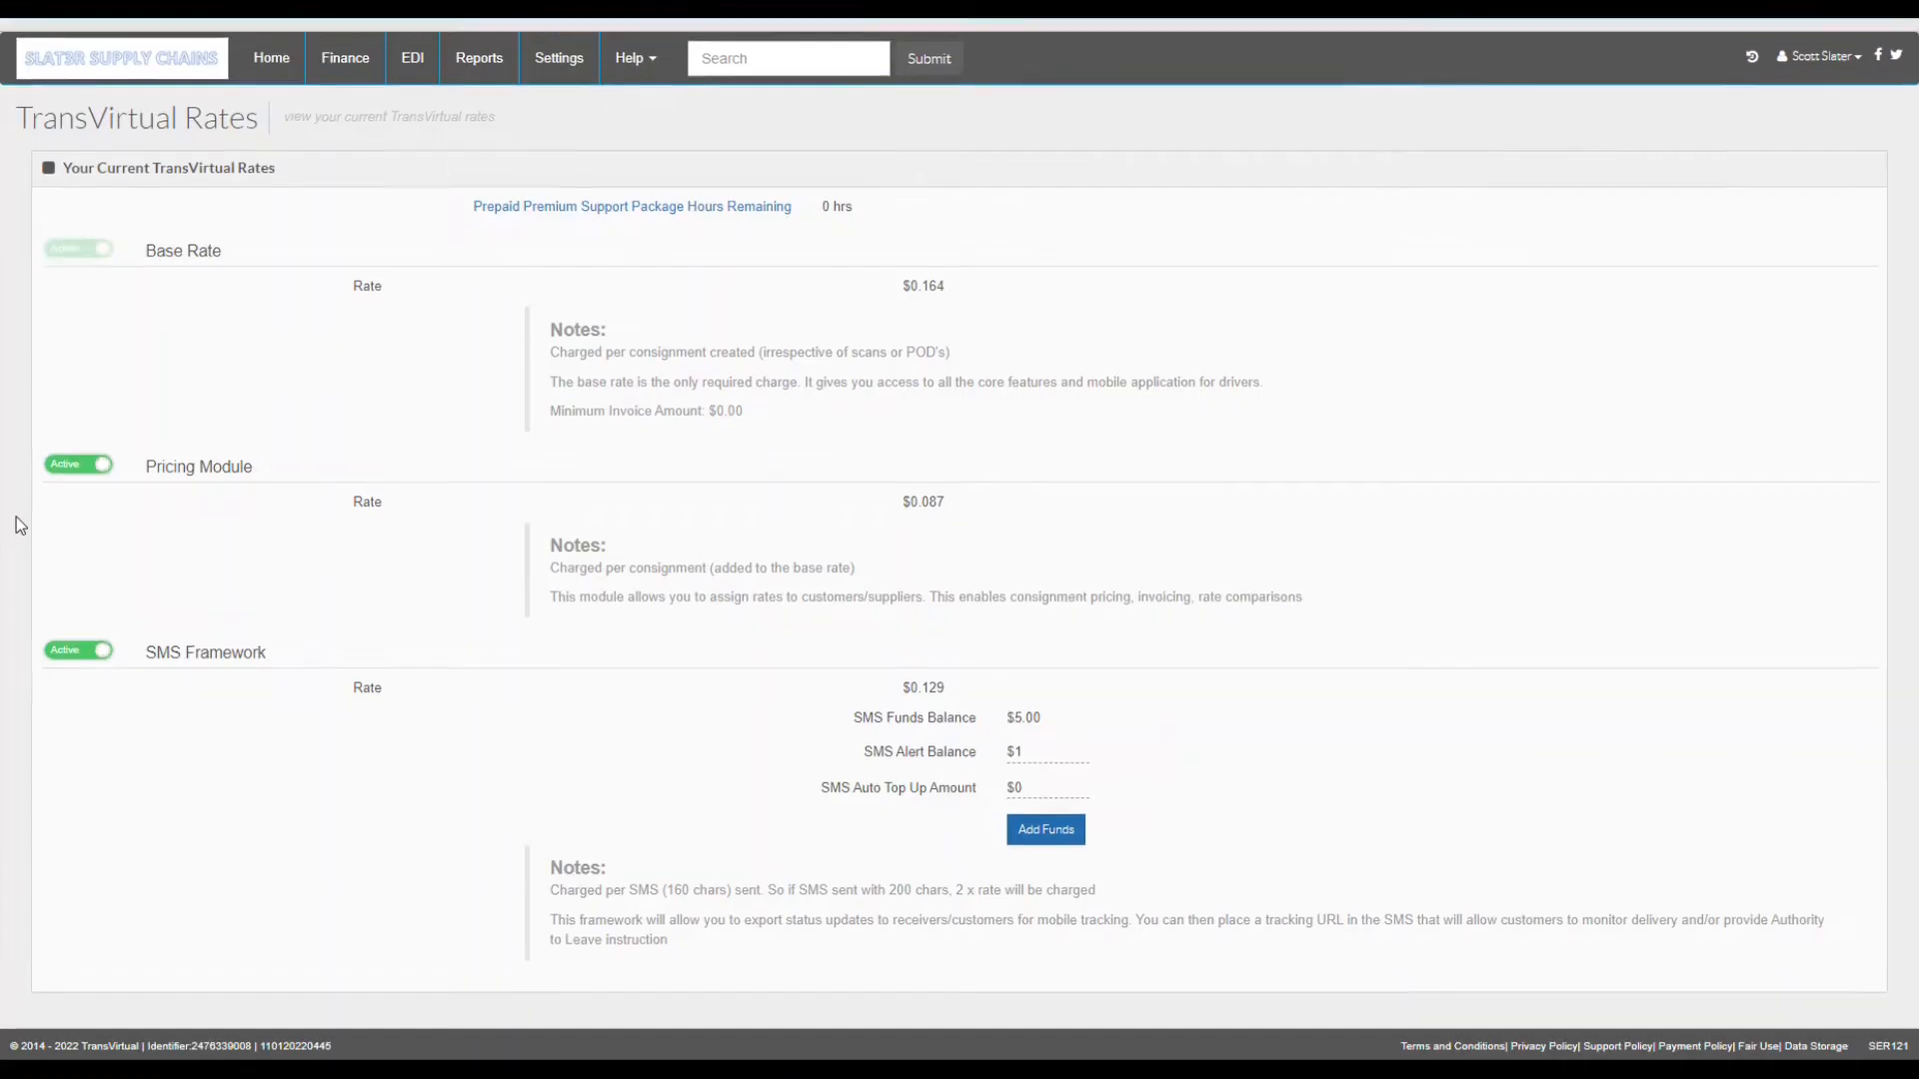
{"action": "scroll", "coordinate": [538, 477], "scroll_direction": "down", "scroll_amount": 1}
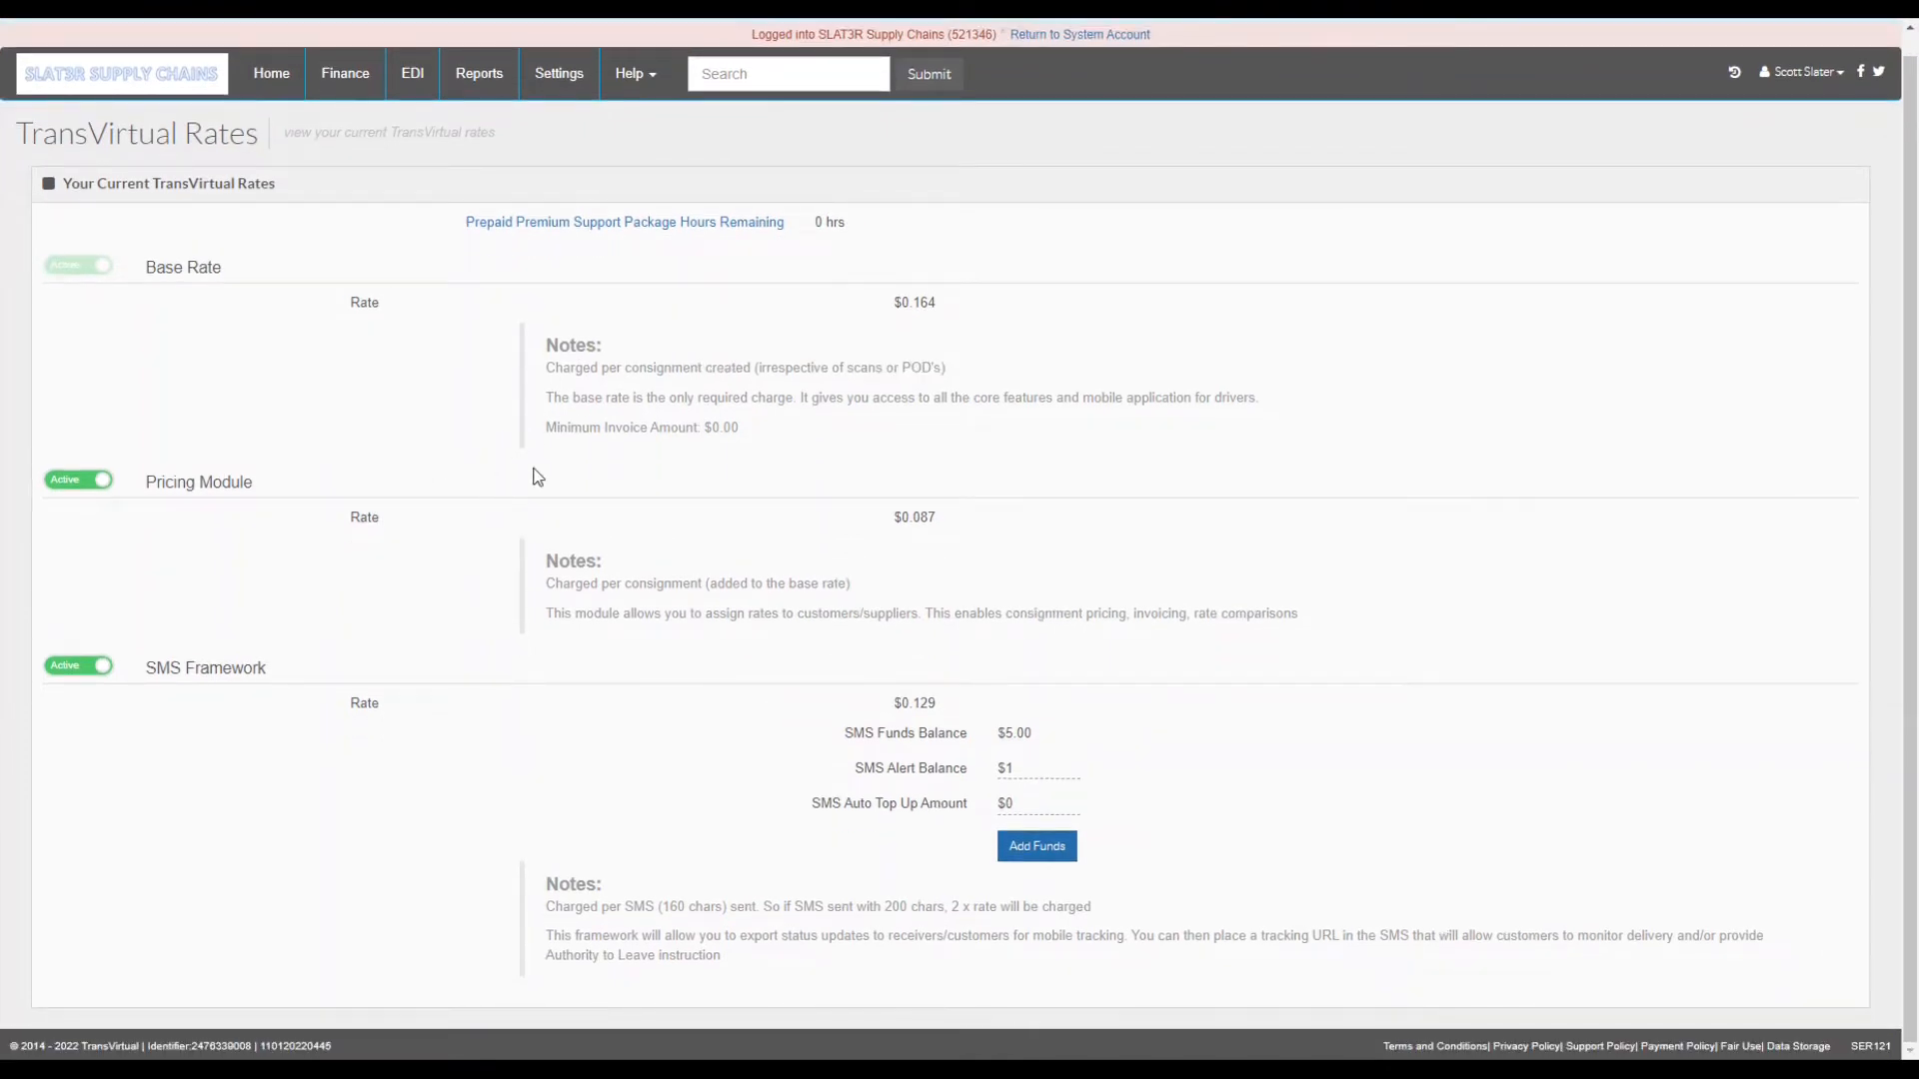
{"action": "left_click", "coordinate": [474, 73]}
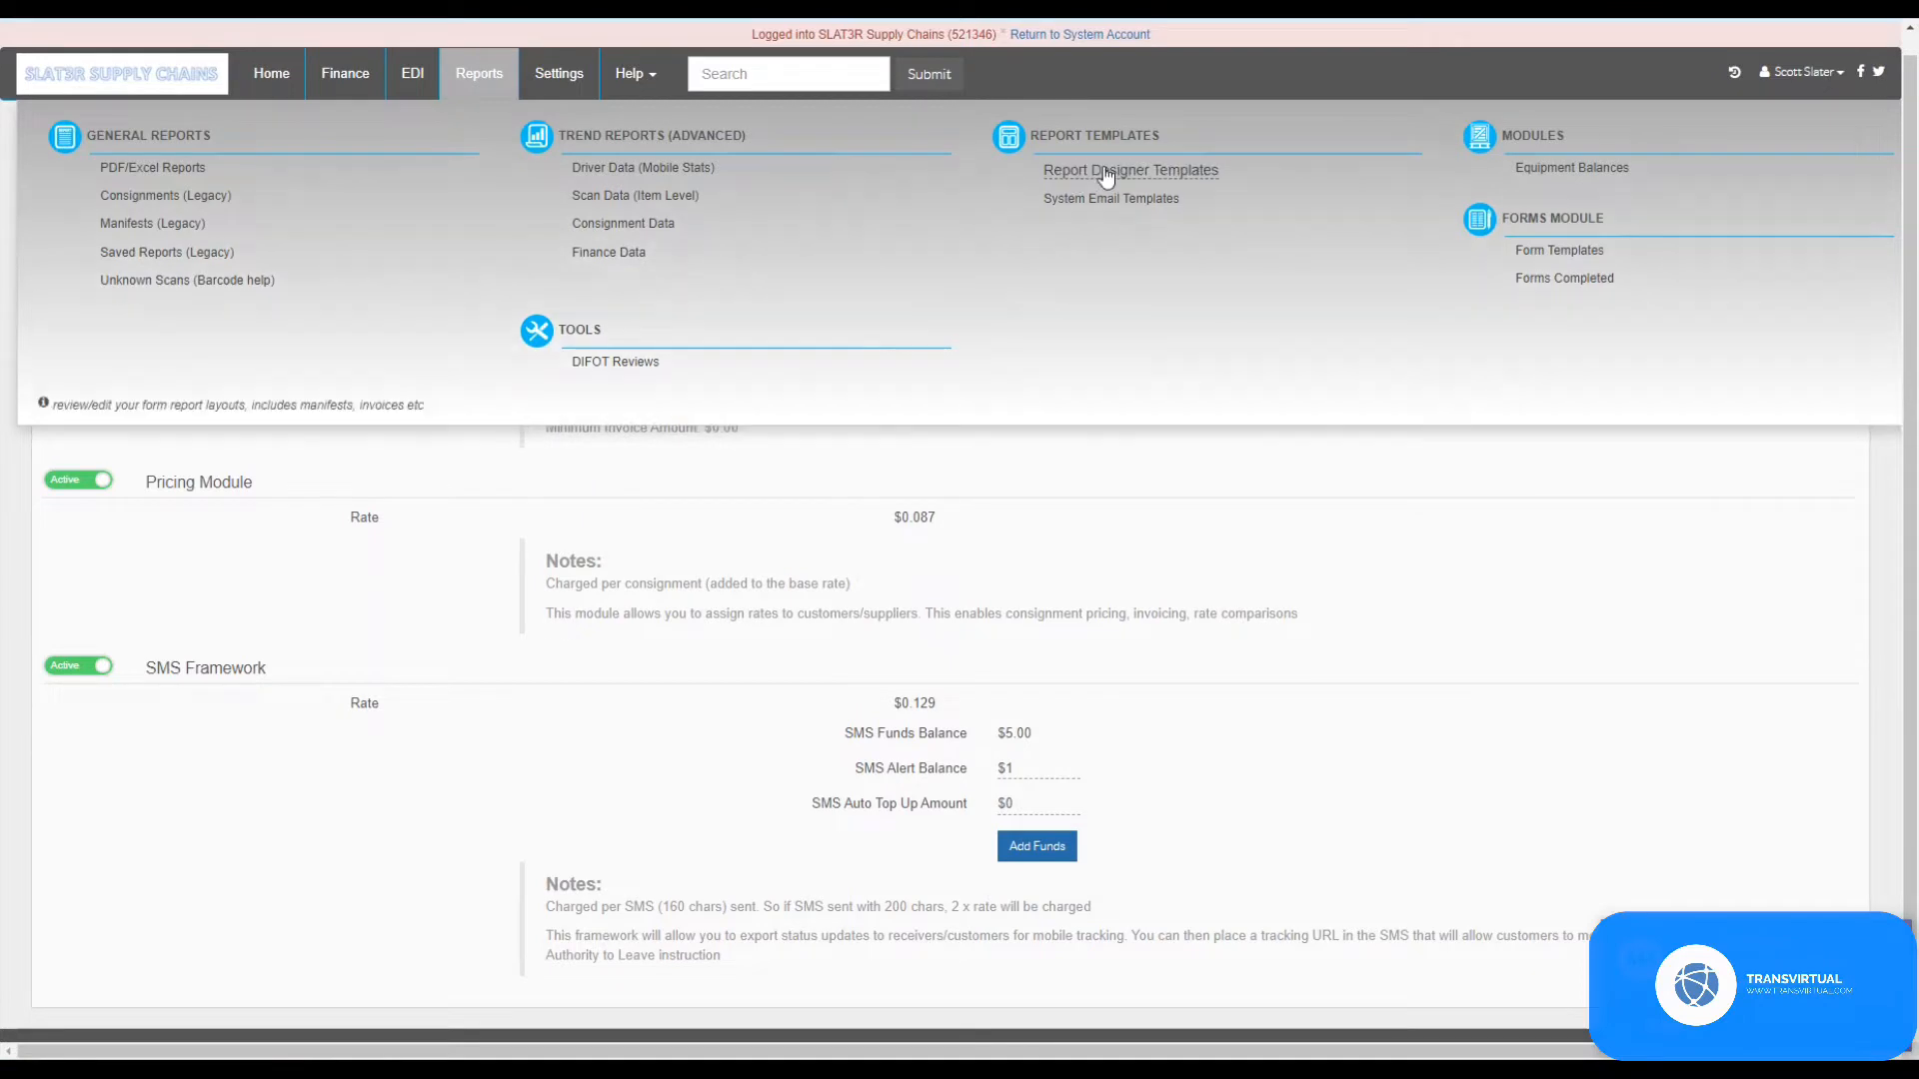
- Copy the Complete Vehicle Checklist from the Form Templates' System Templates tab
{"action": "left_click", "coordinate": [1556, 262]}
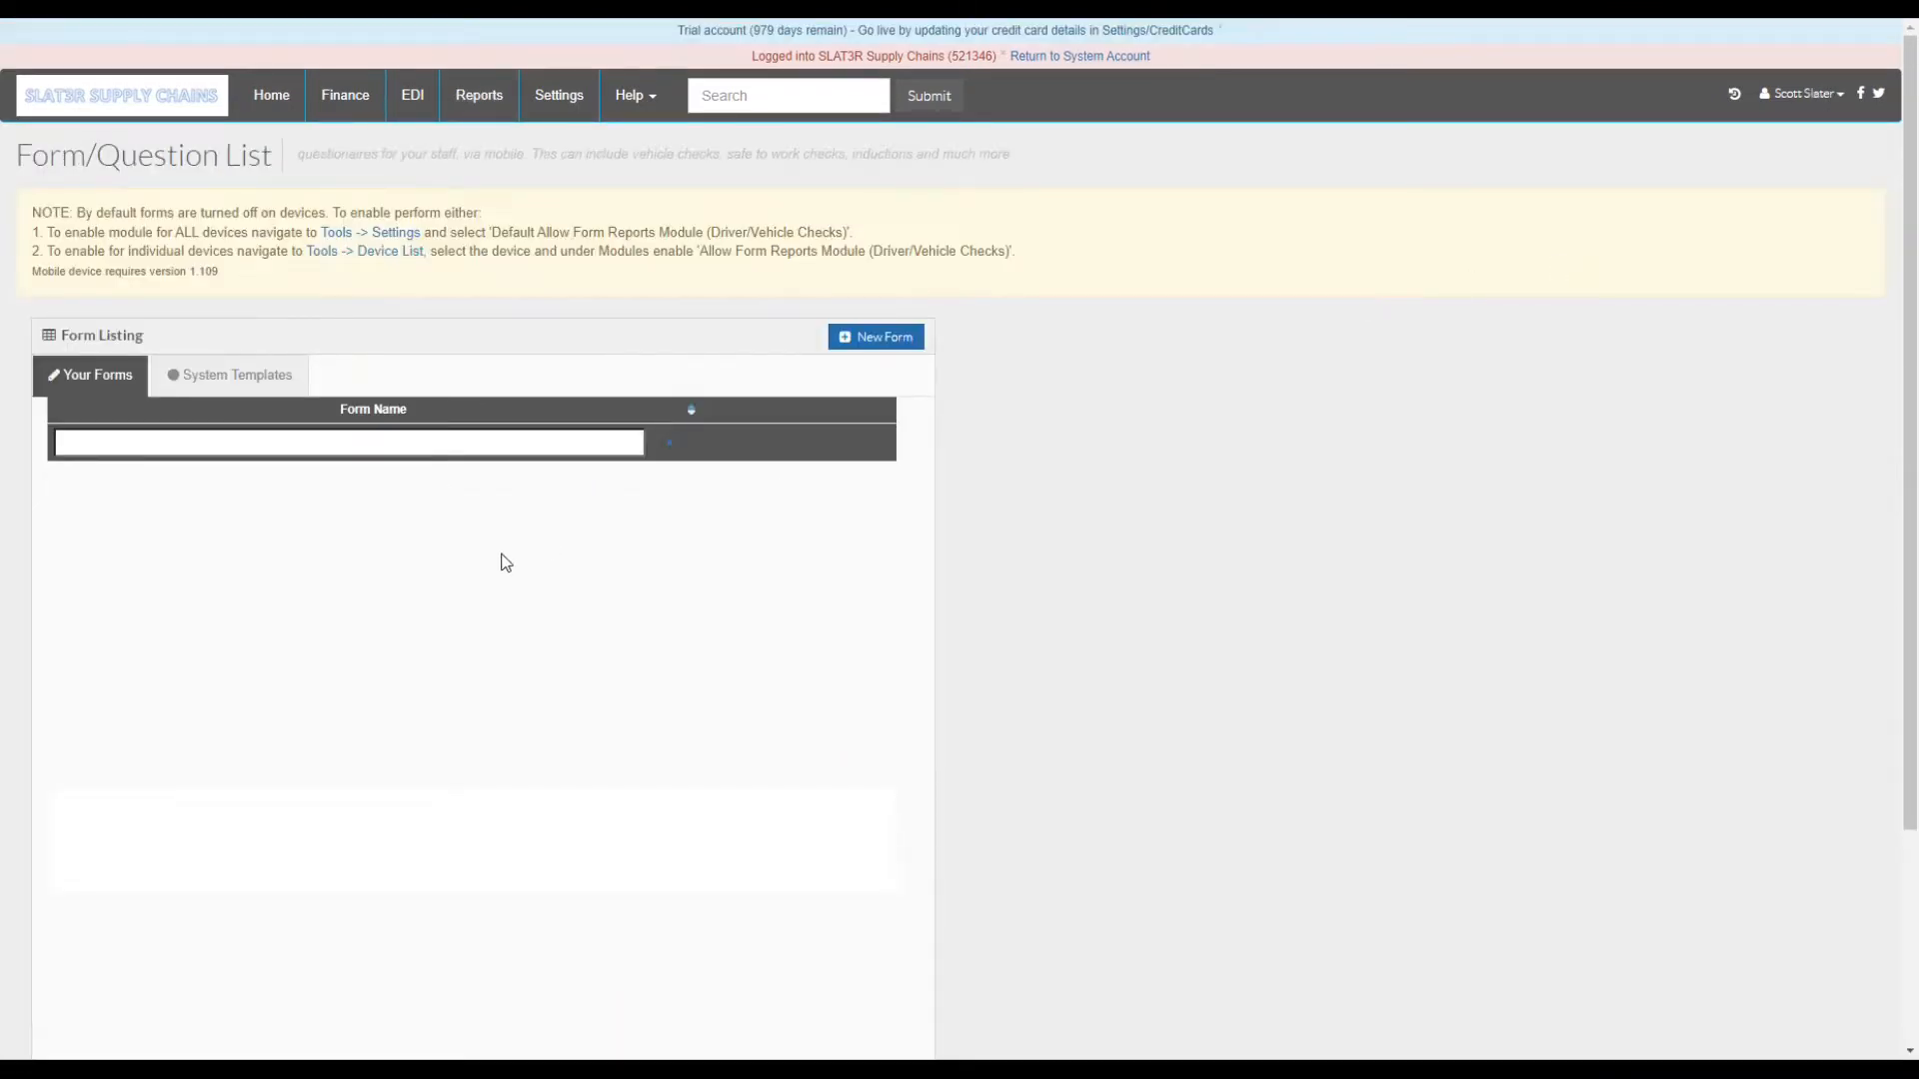
{"action": "left_click", "coordinate": [240, 385]}
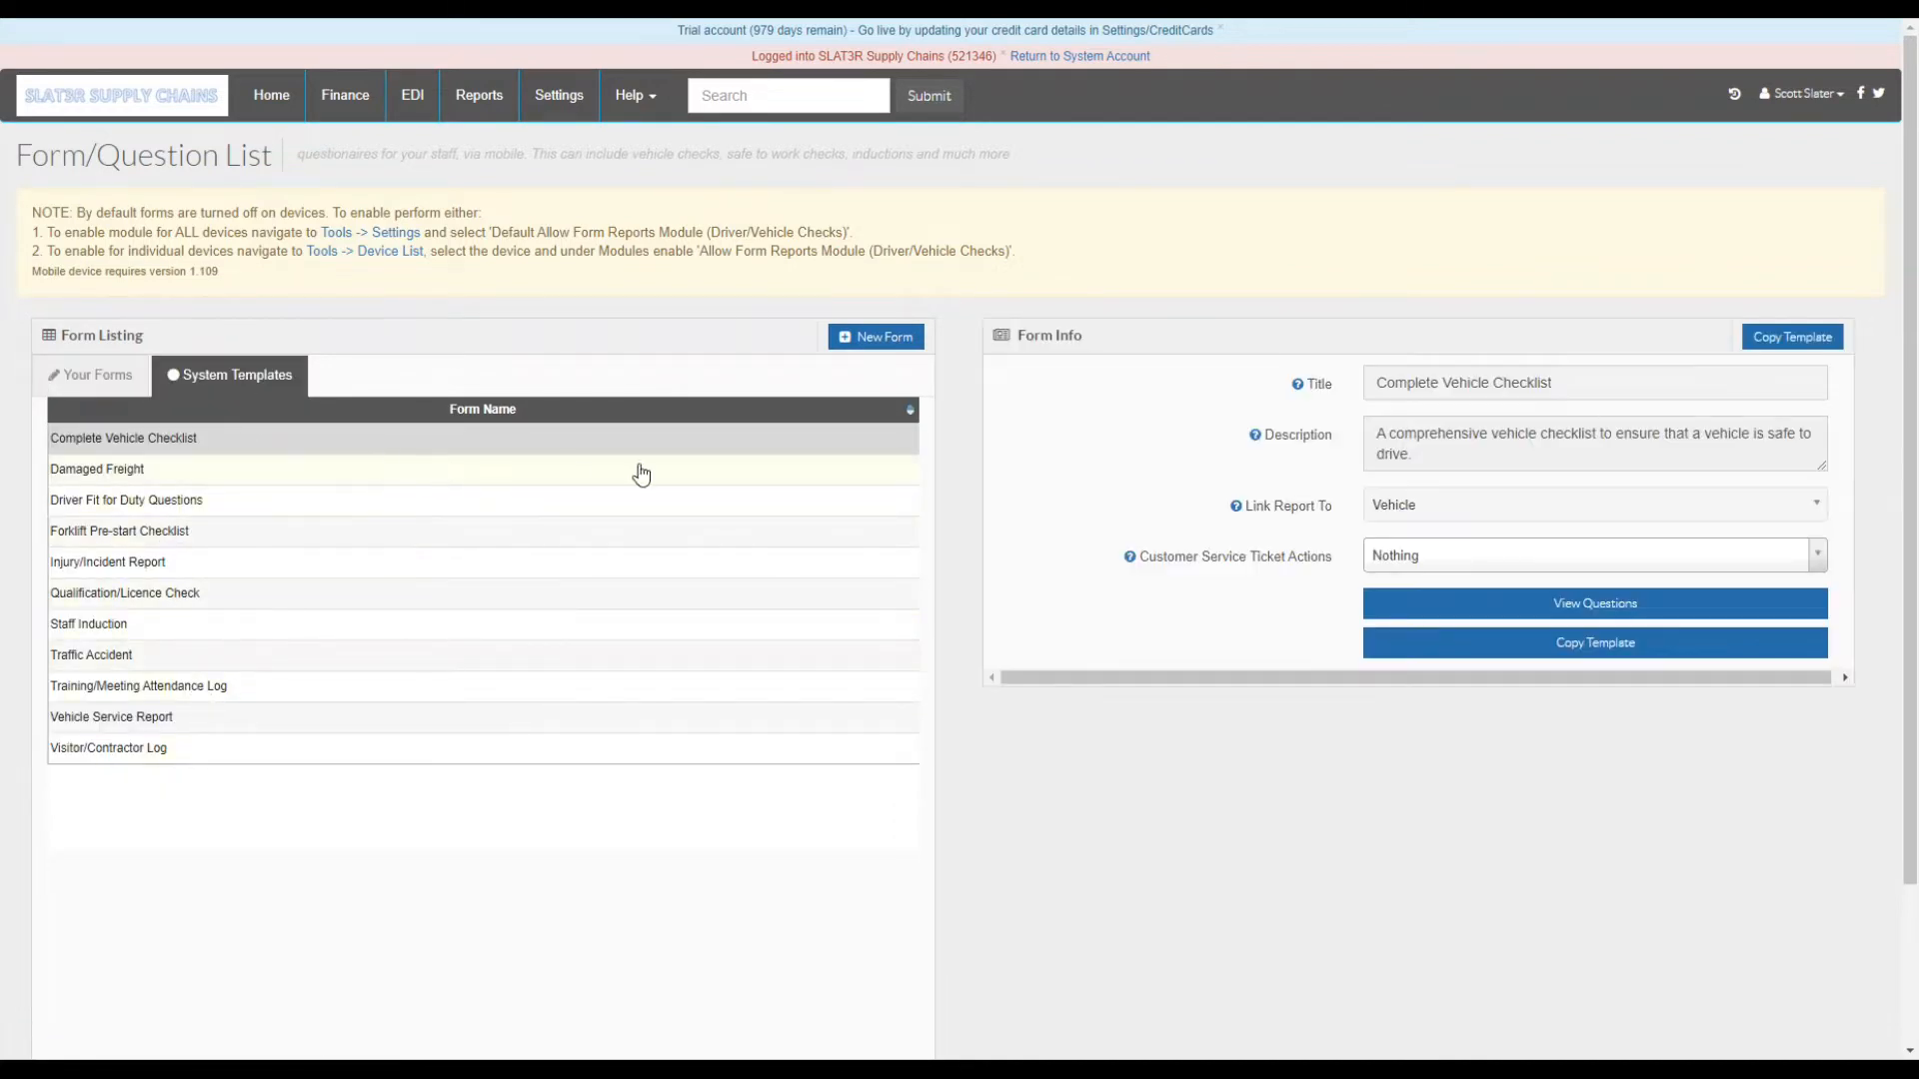
{"action": "left_click", "coordinate": [1795, 340]}
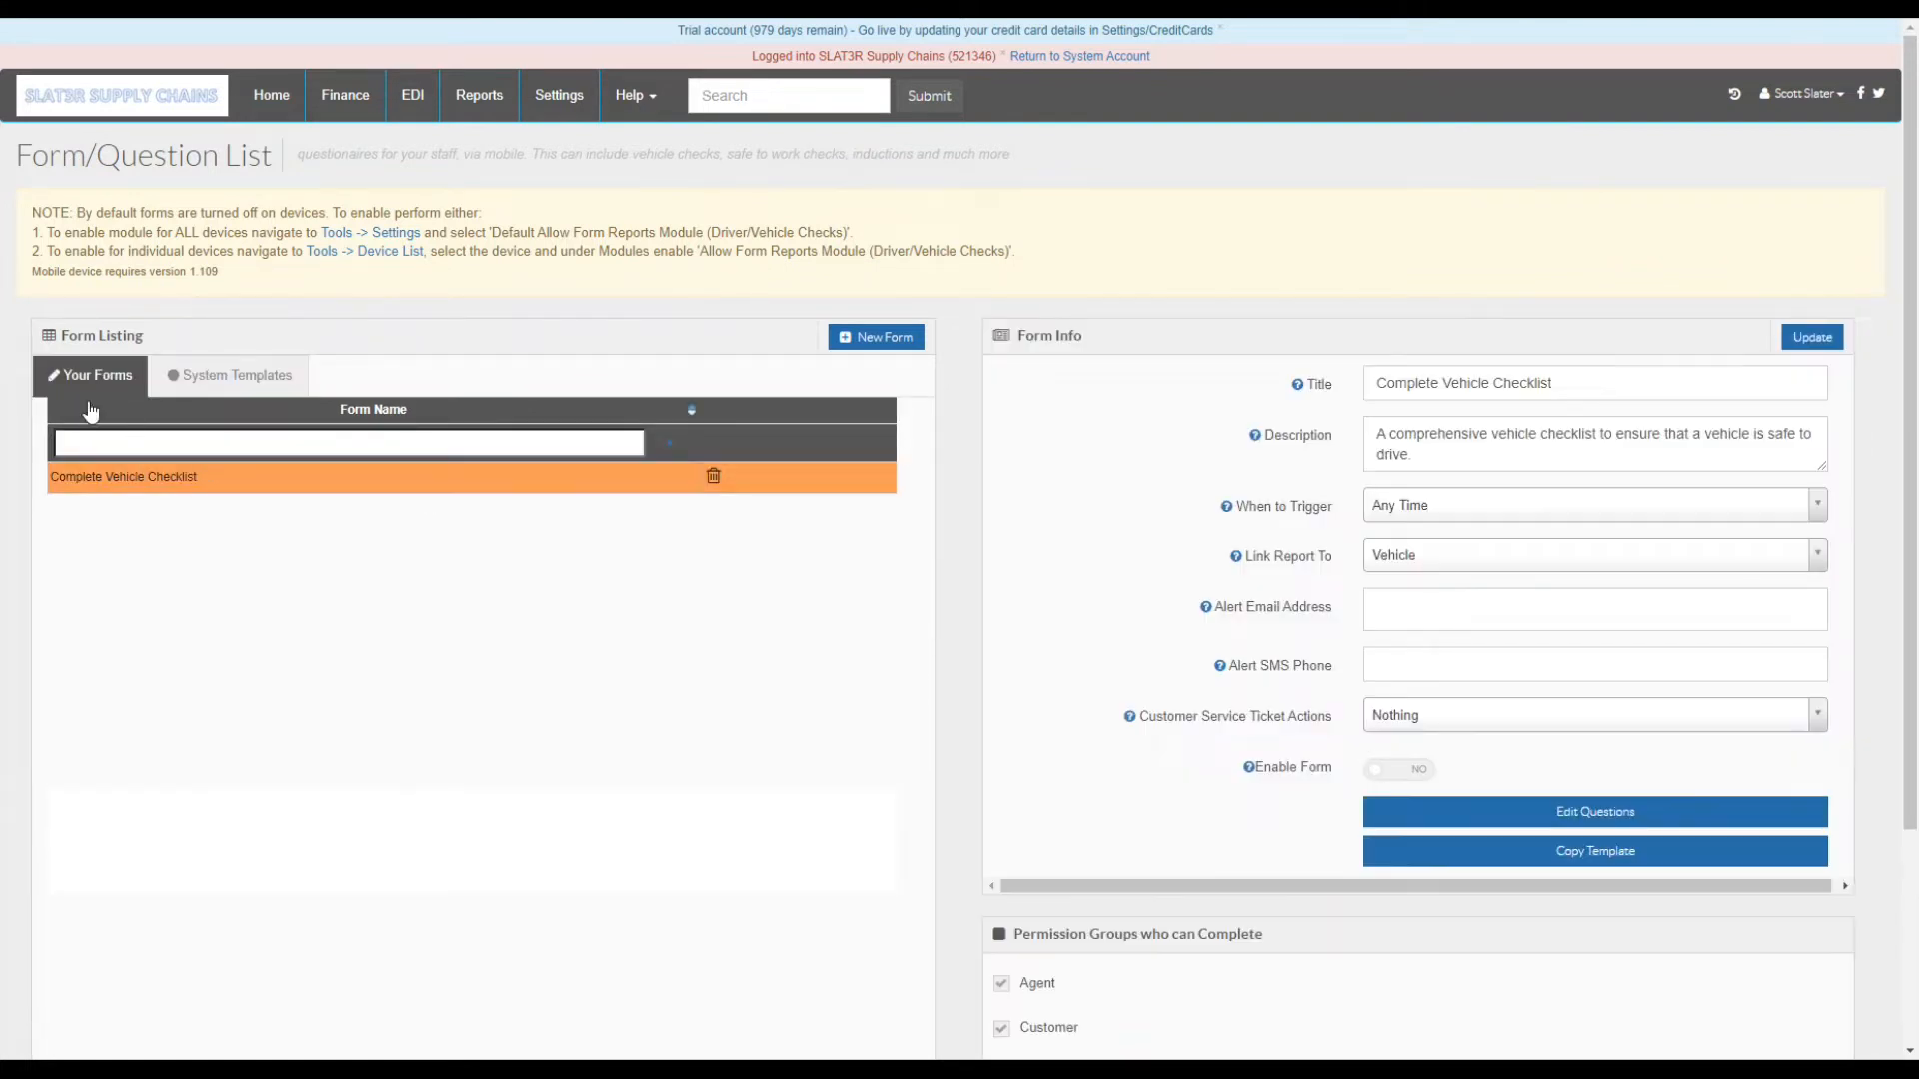
- Set the copied checklist's When to Trigger to Login to Device and update it
{"action": "left_click", "coordinate": [95, 478]}
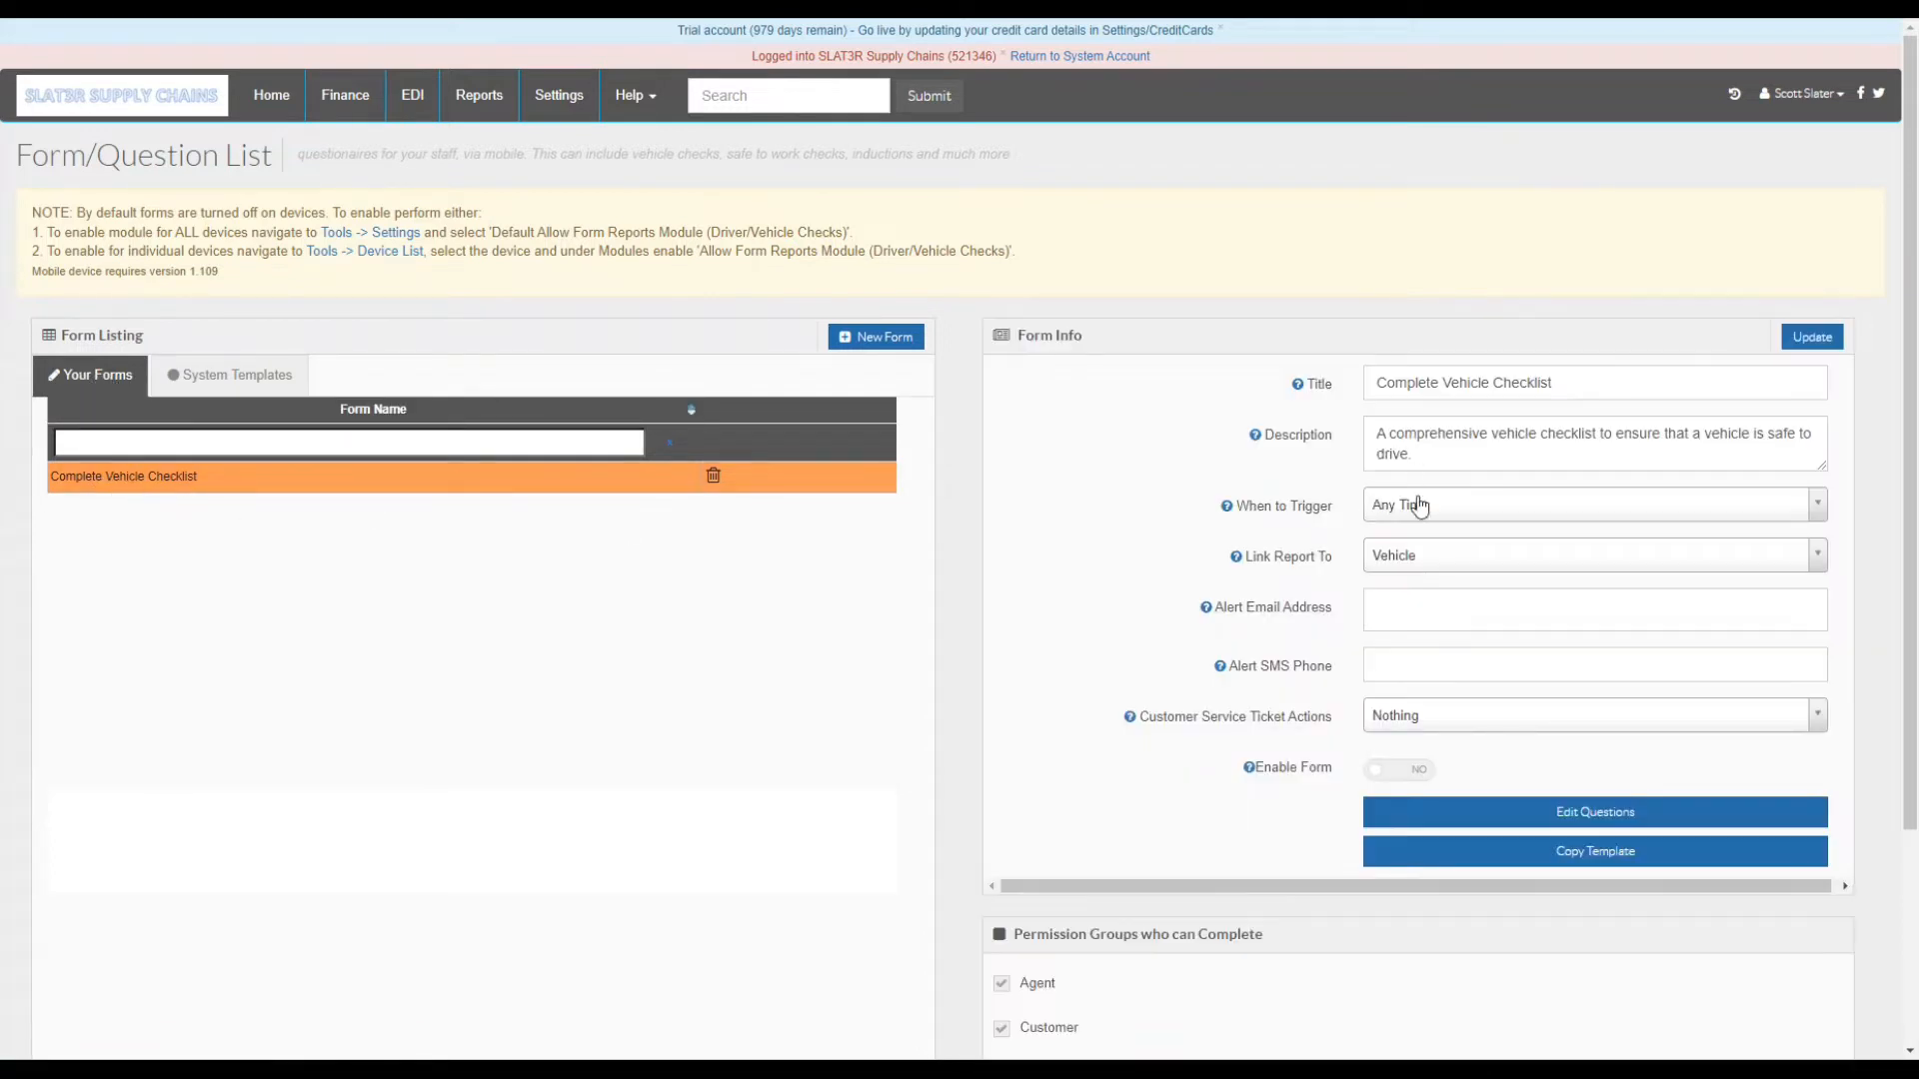
{"action": "left_click", "coordinate": [1393, 507]}
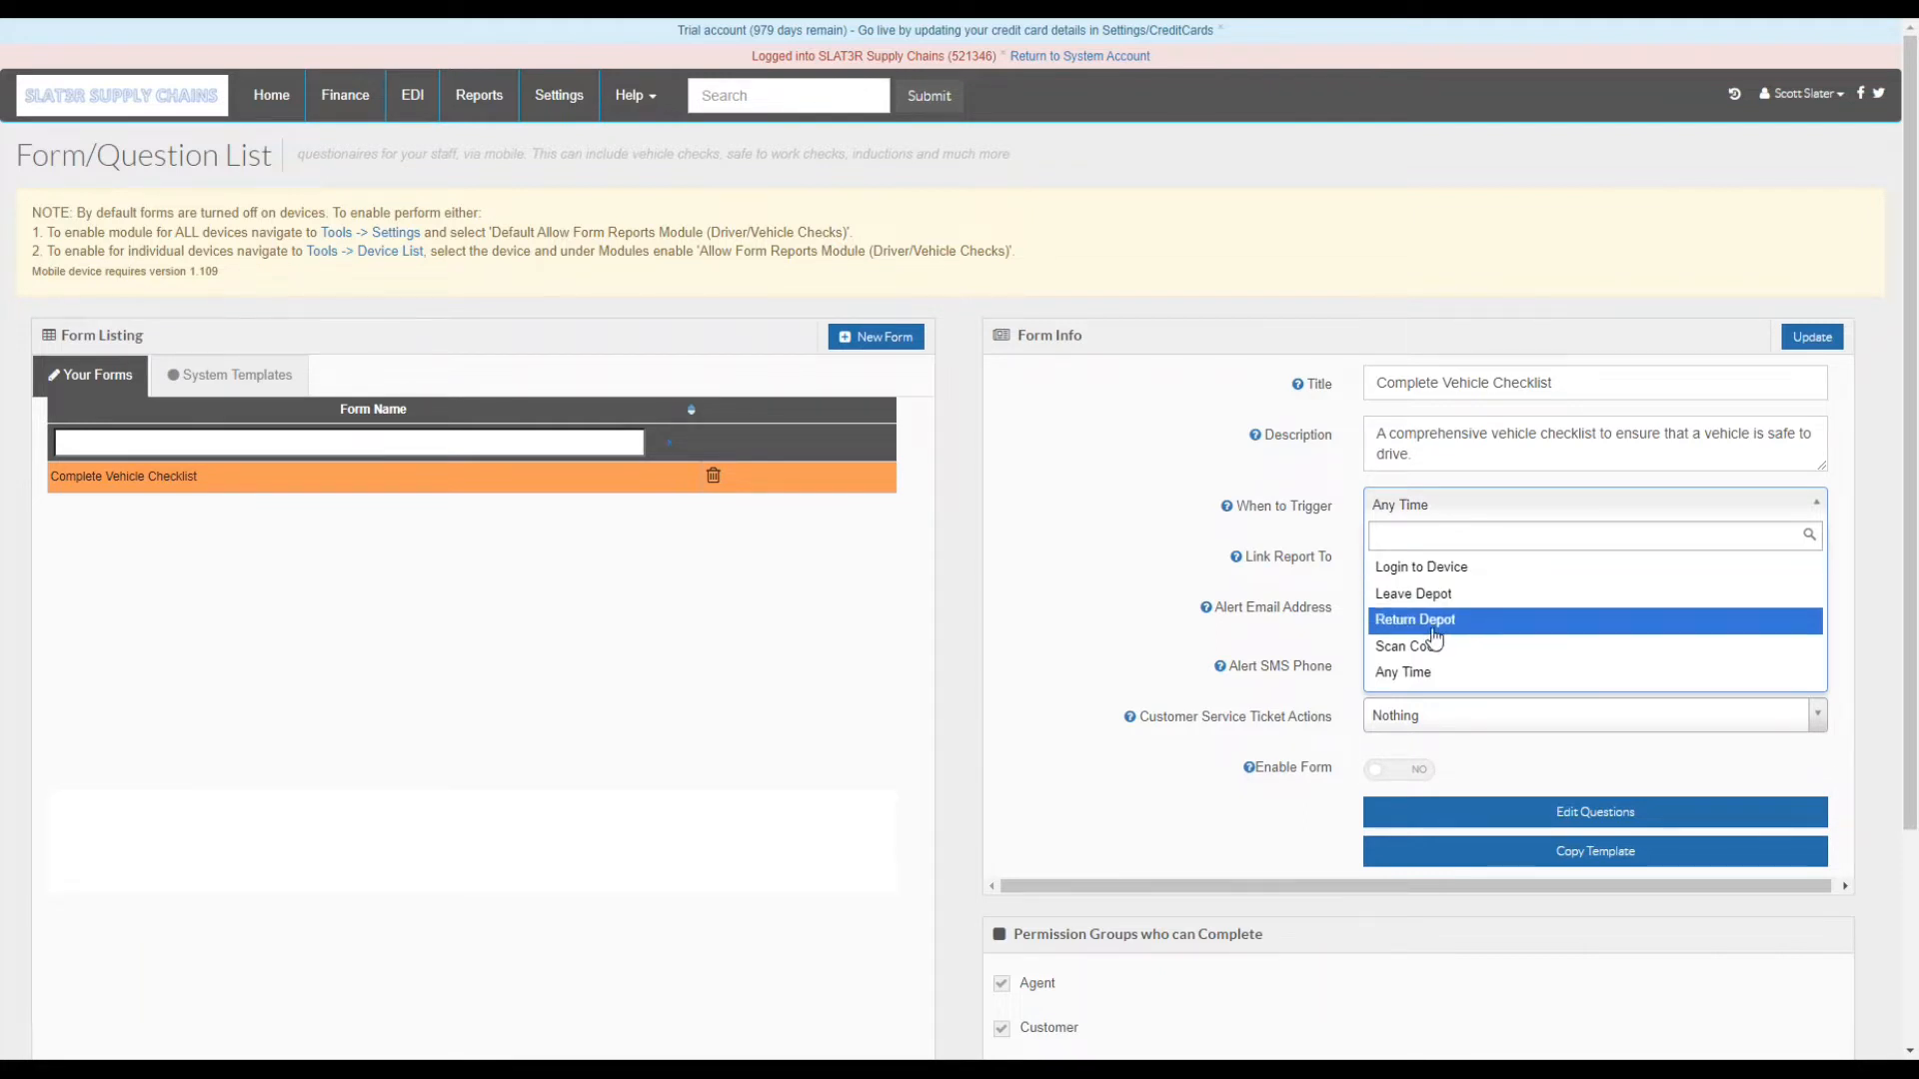
{"action": "left_click", "coordinate": [1455, 672]}
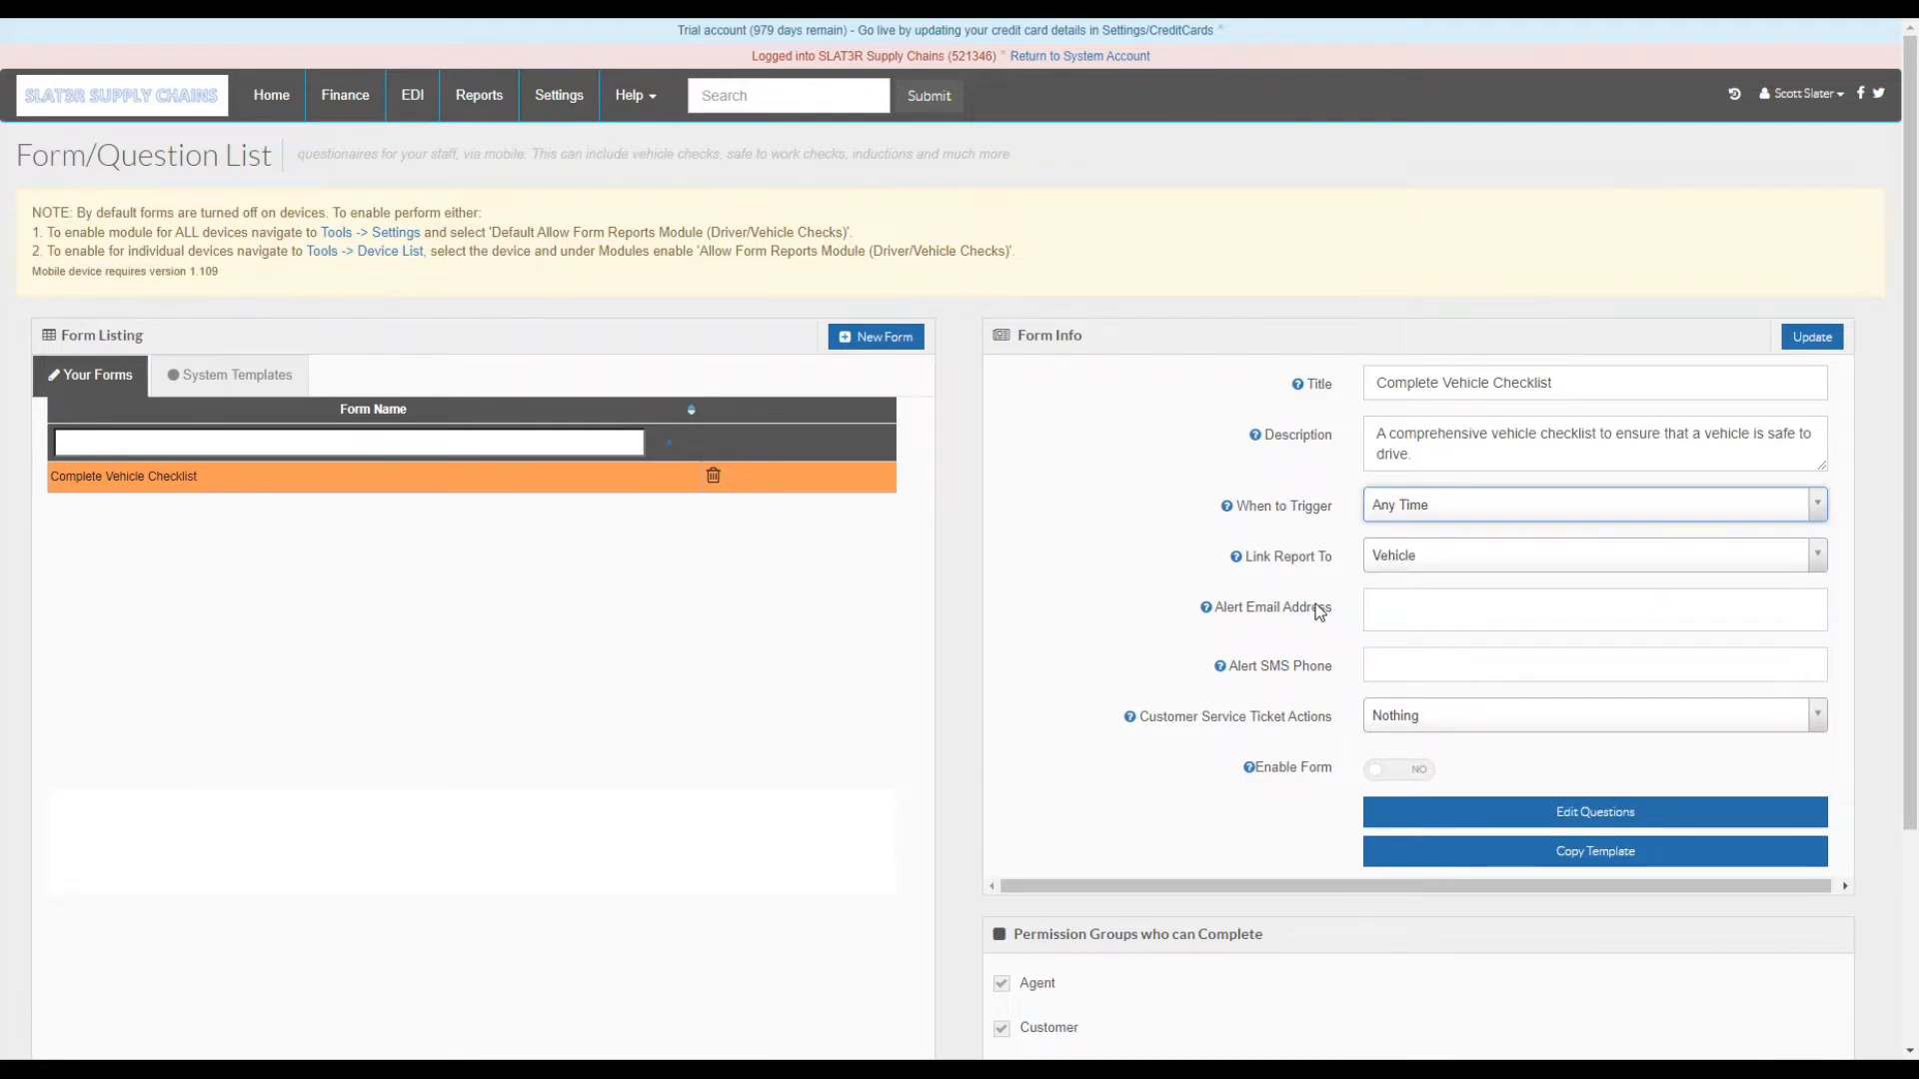
{"action": "left_click", "coordinate": [1403, 516]}
{"action": "left_click", "coordinate": [1411, 570]}
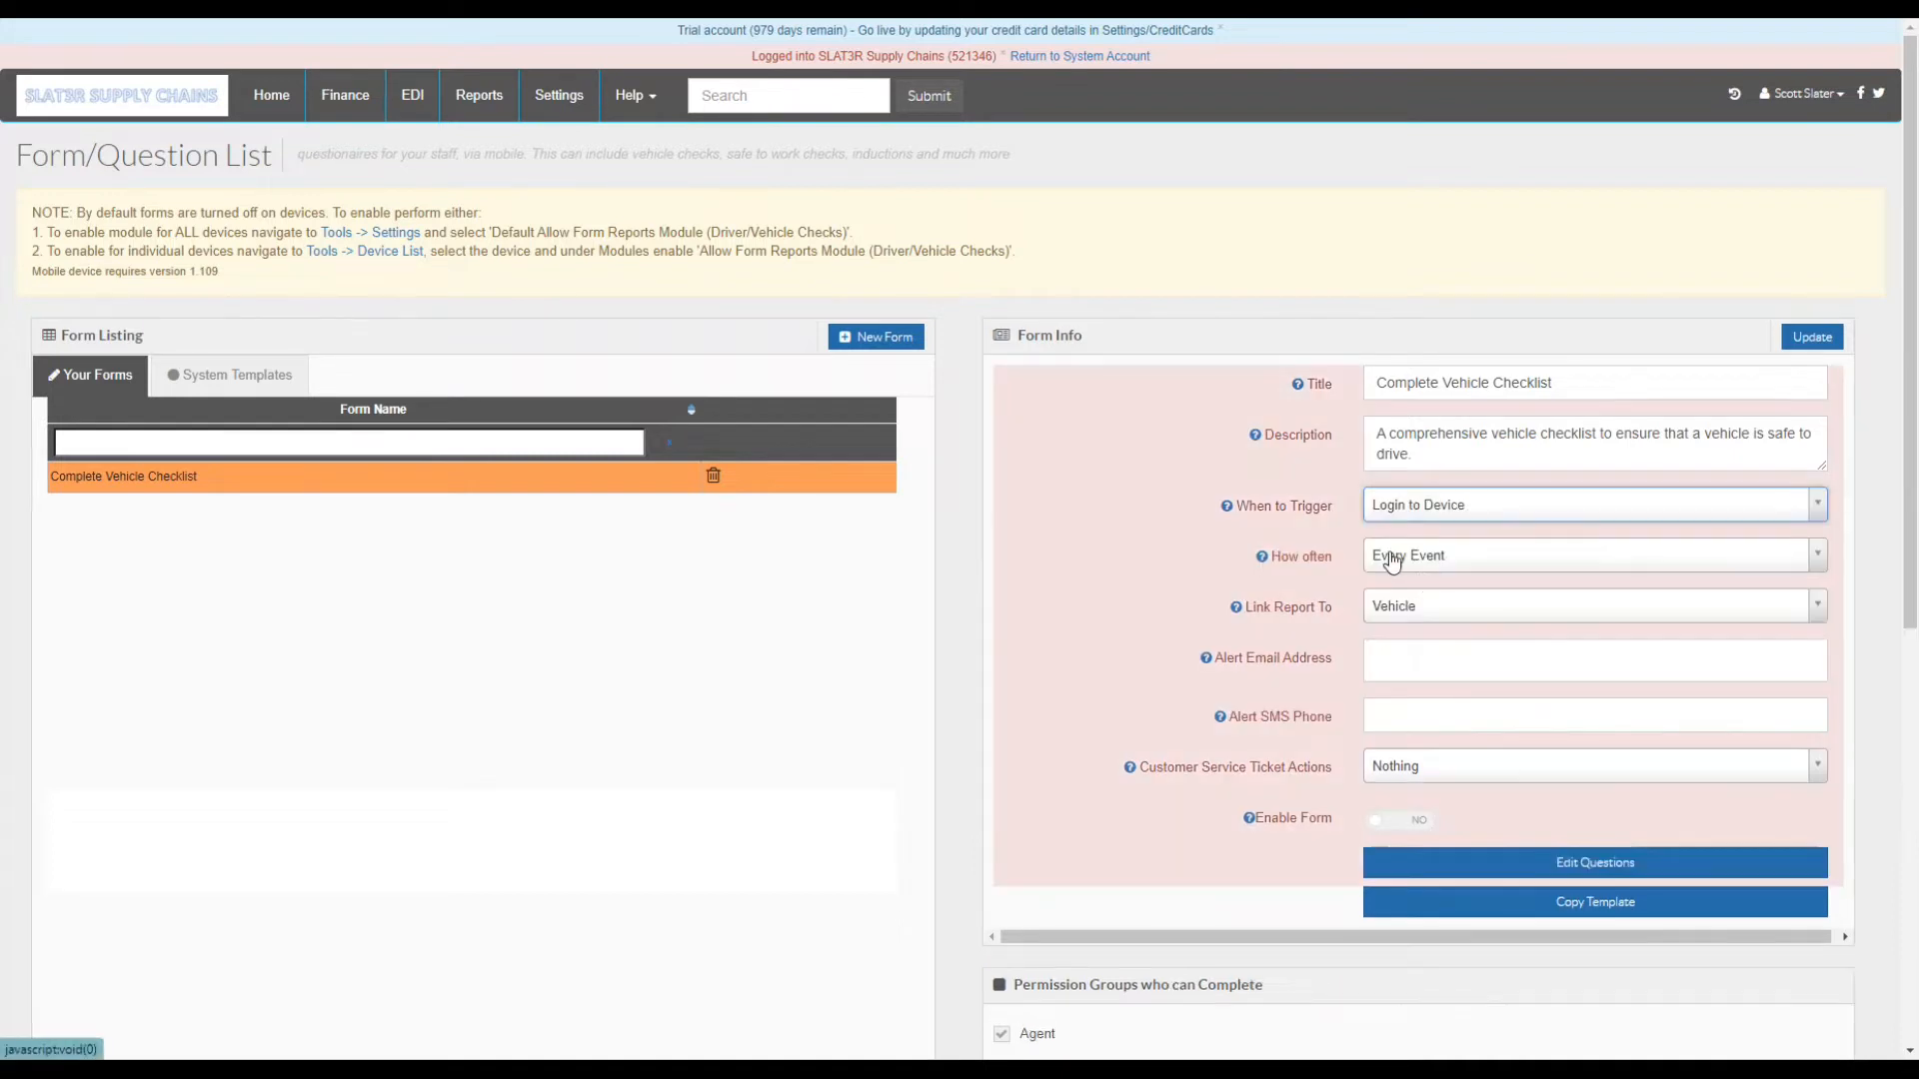
{"action": "left_click", "coordinate": [1812, 337]}
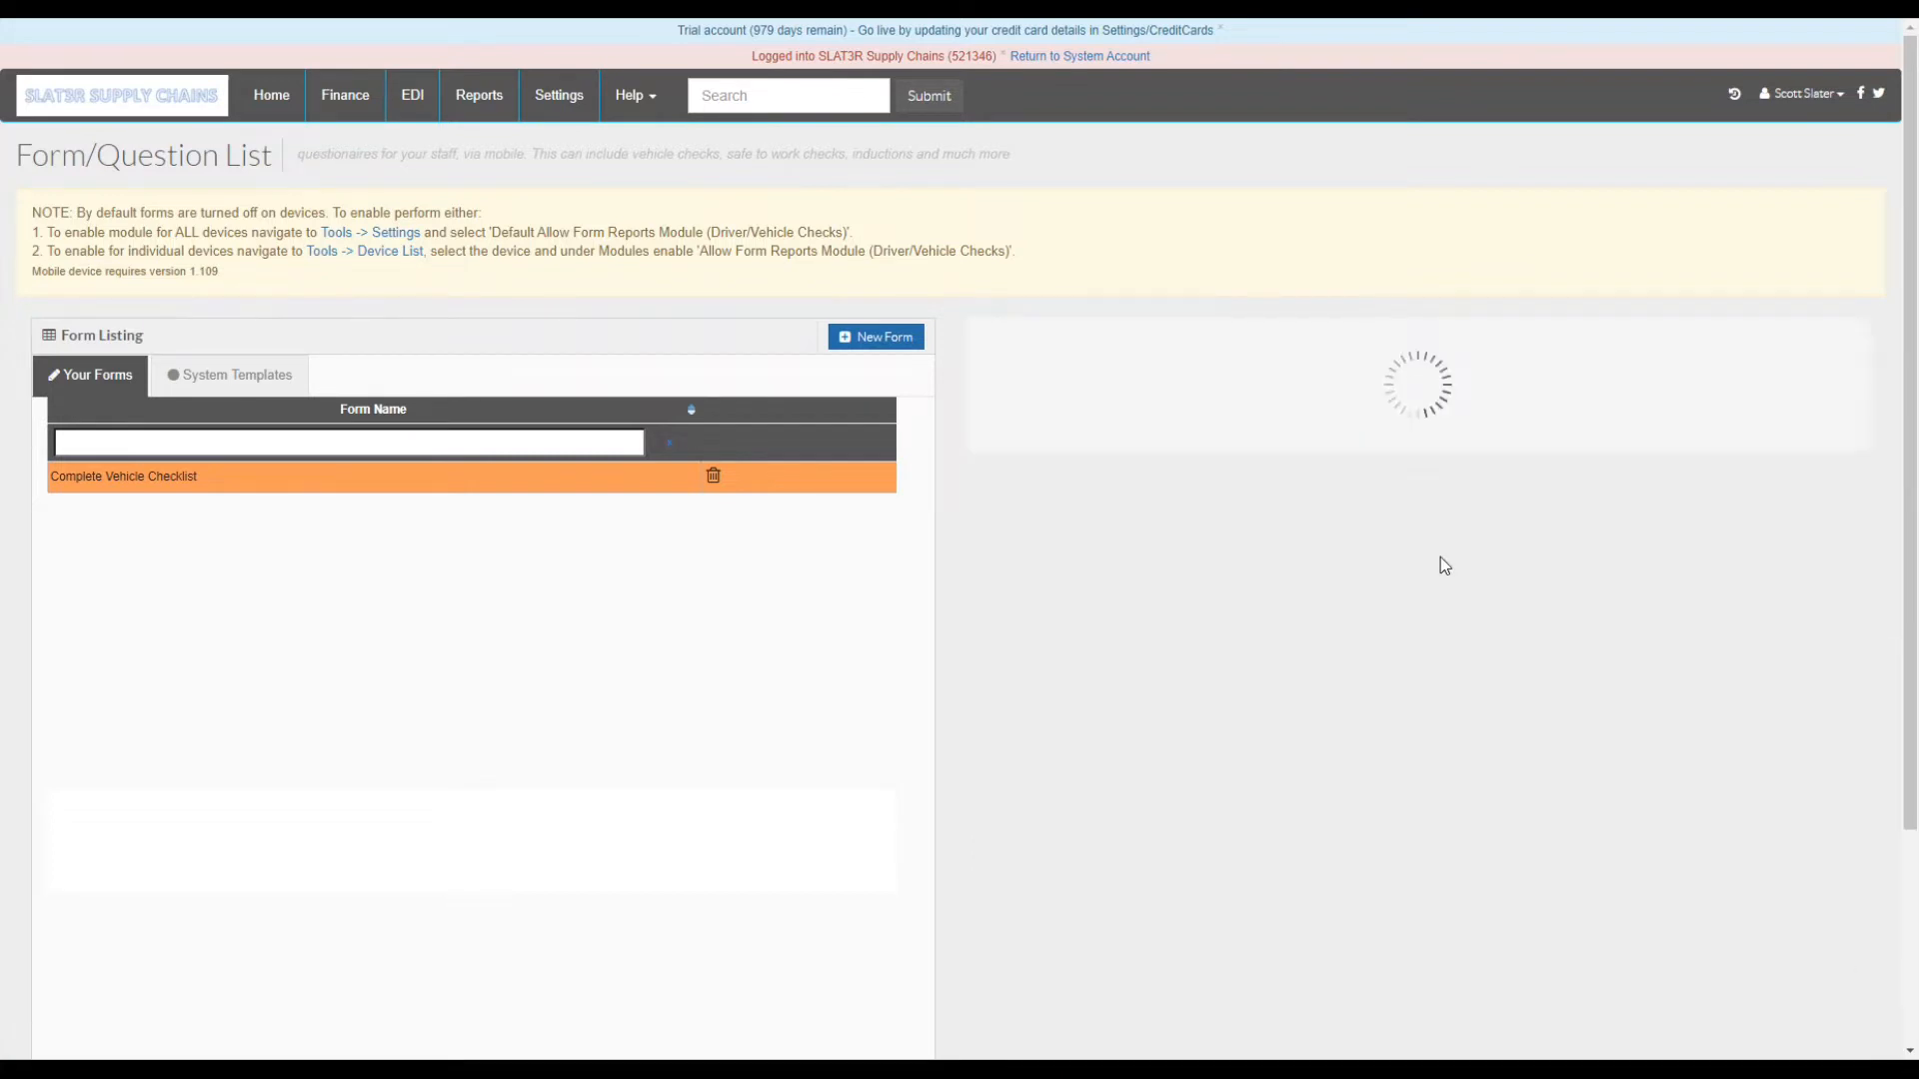
- Set How often to Daily, update, and keep Link Report To as Vehicle
{"action": "left_click", "coordinate": [1412, 561]}
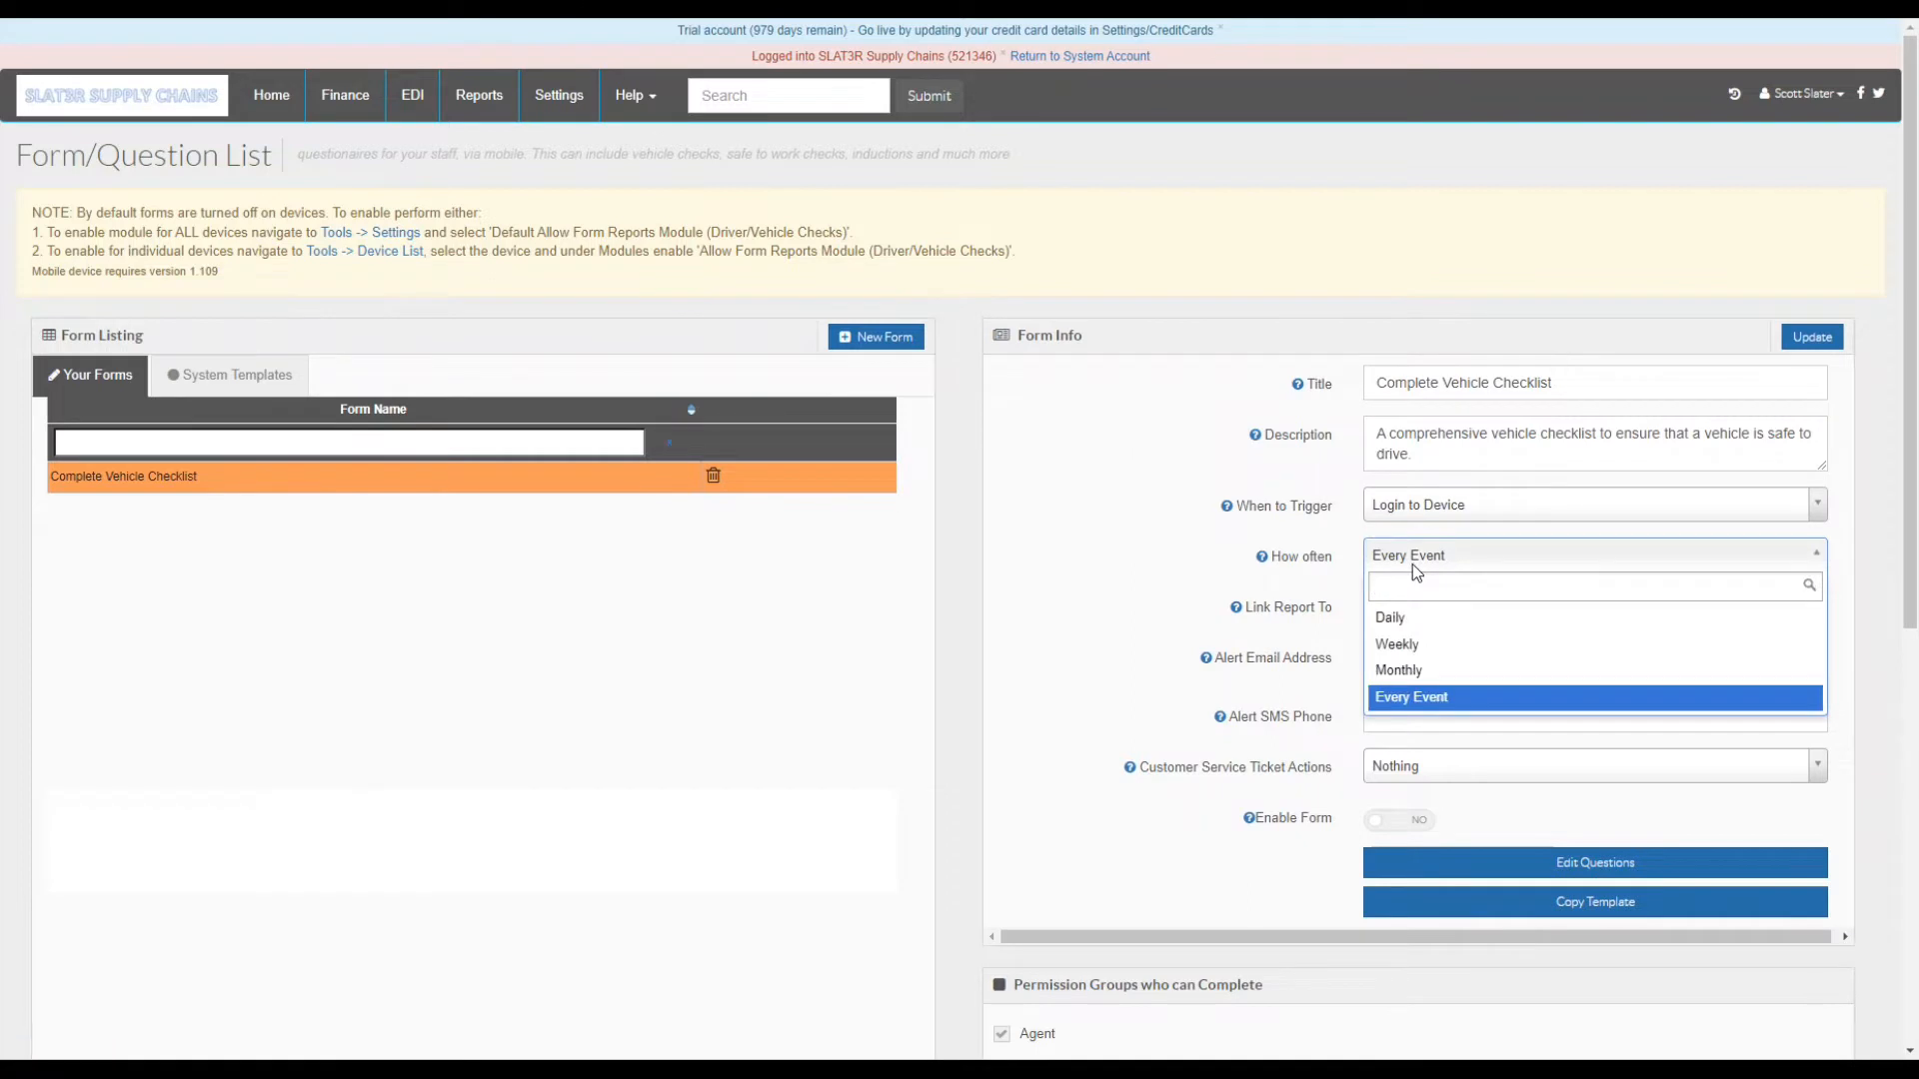
{"action": "left_click", "coordinate": [1412, 564]}
{"action": "left_click", "coordinate": [1412, 564]}
{"action": "left_click", "coordinate": [1404, 619]}
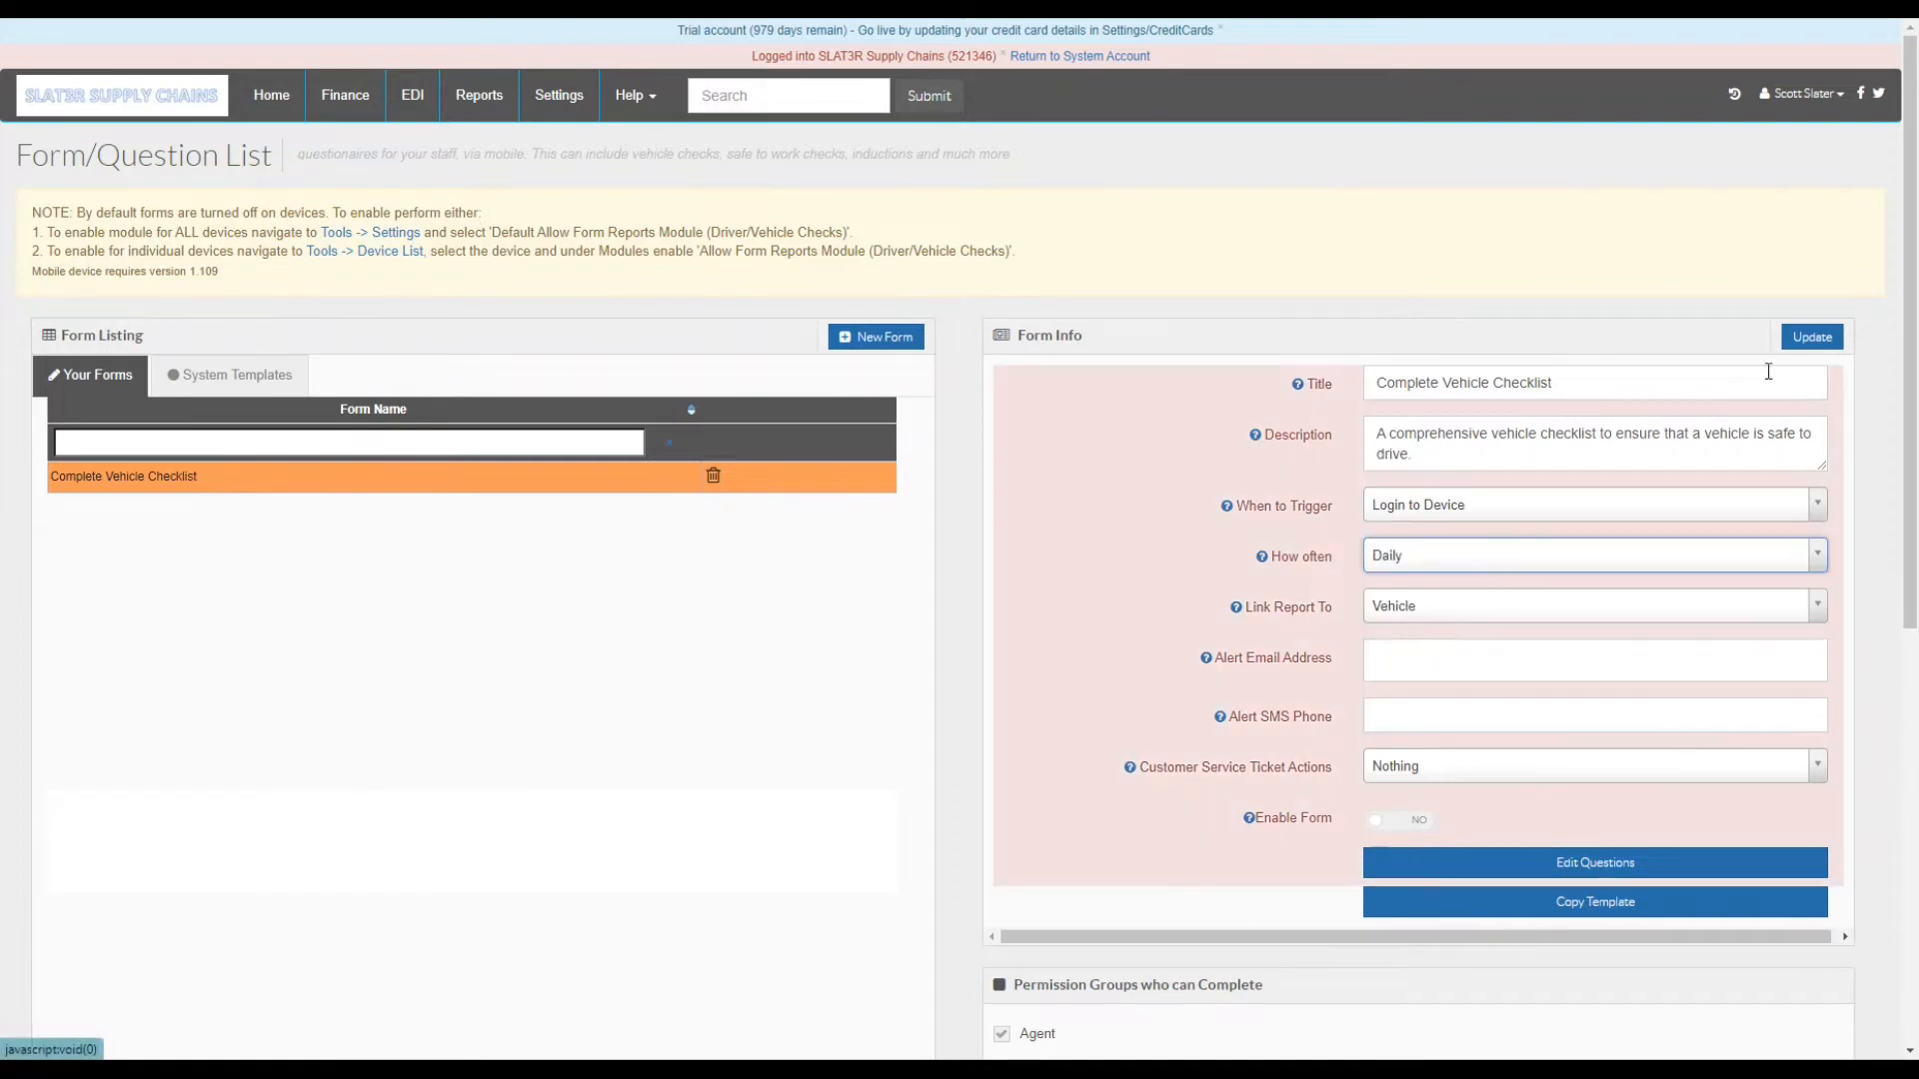
{"action": "left_click", "coordinate": [1811, 337]}
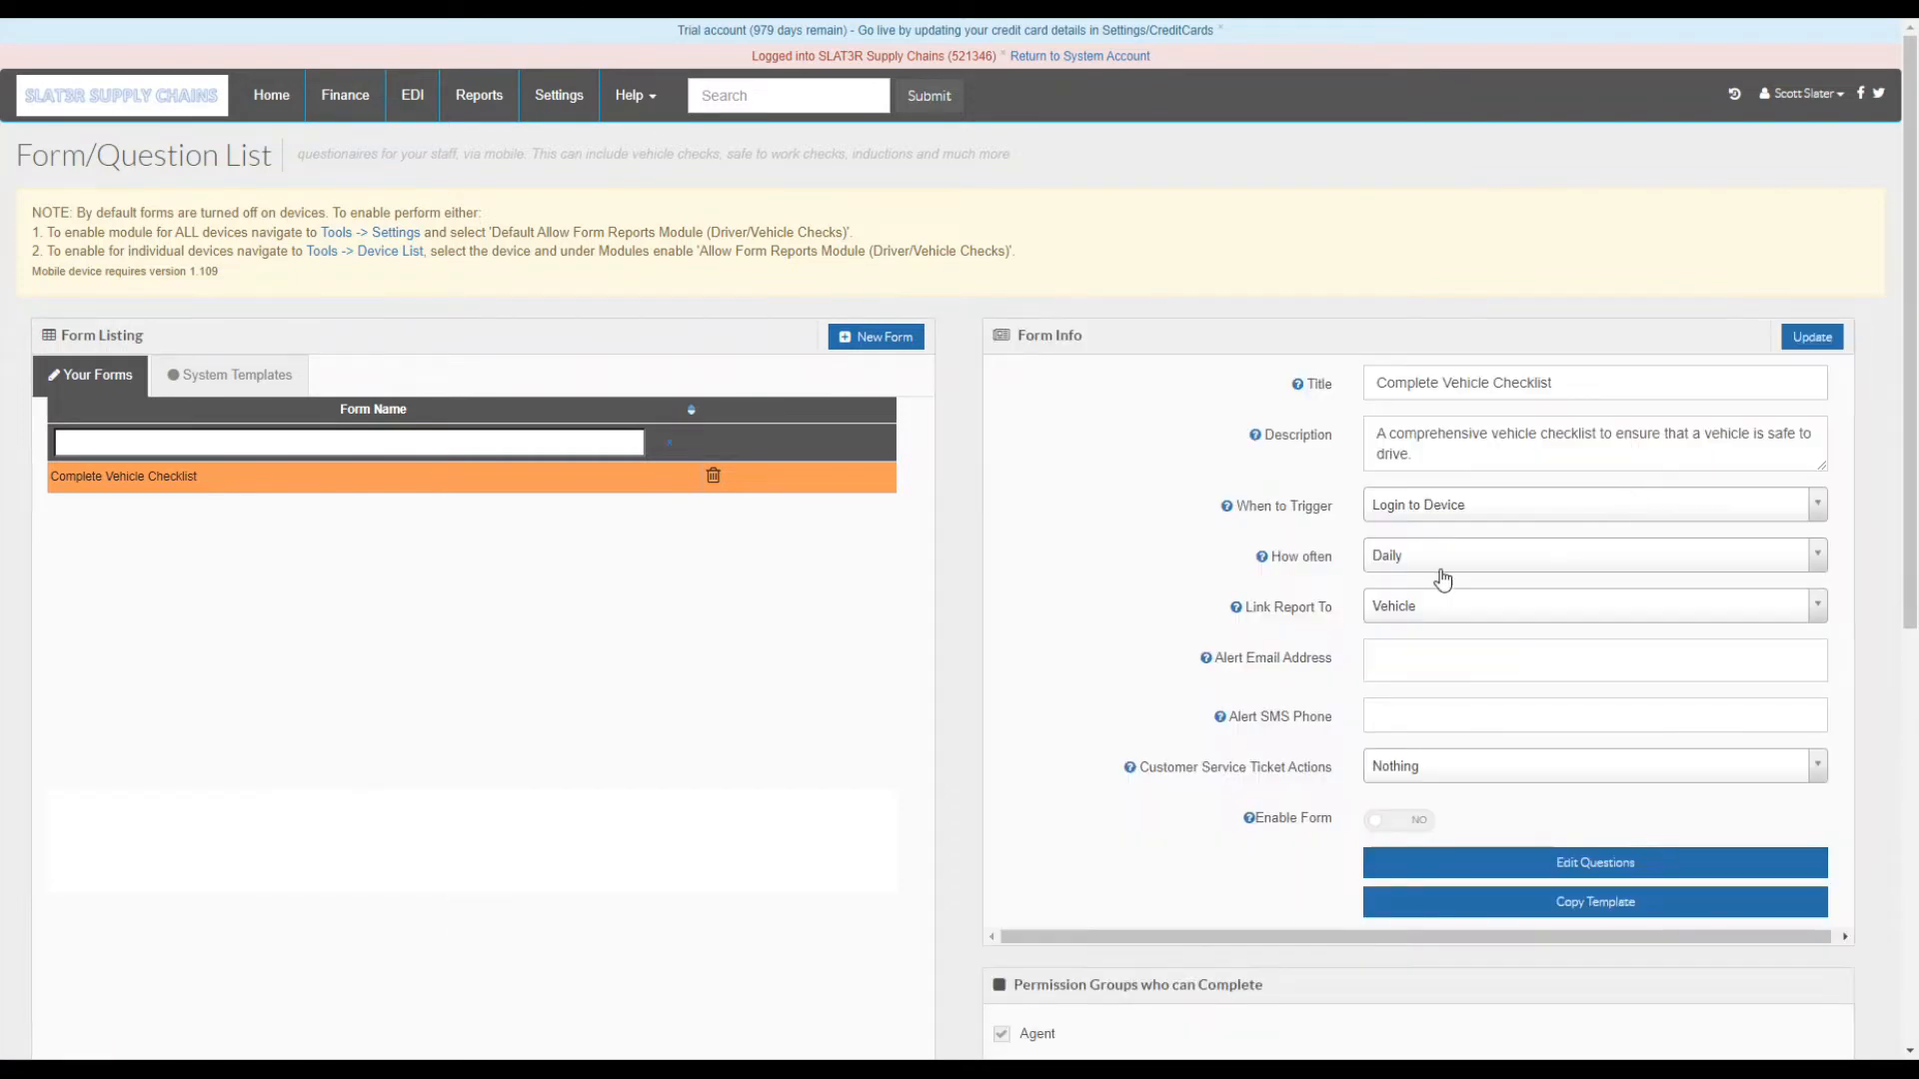
{"action": "left_click", "coordinate": [1417, 614]}
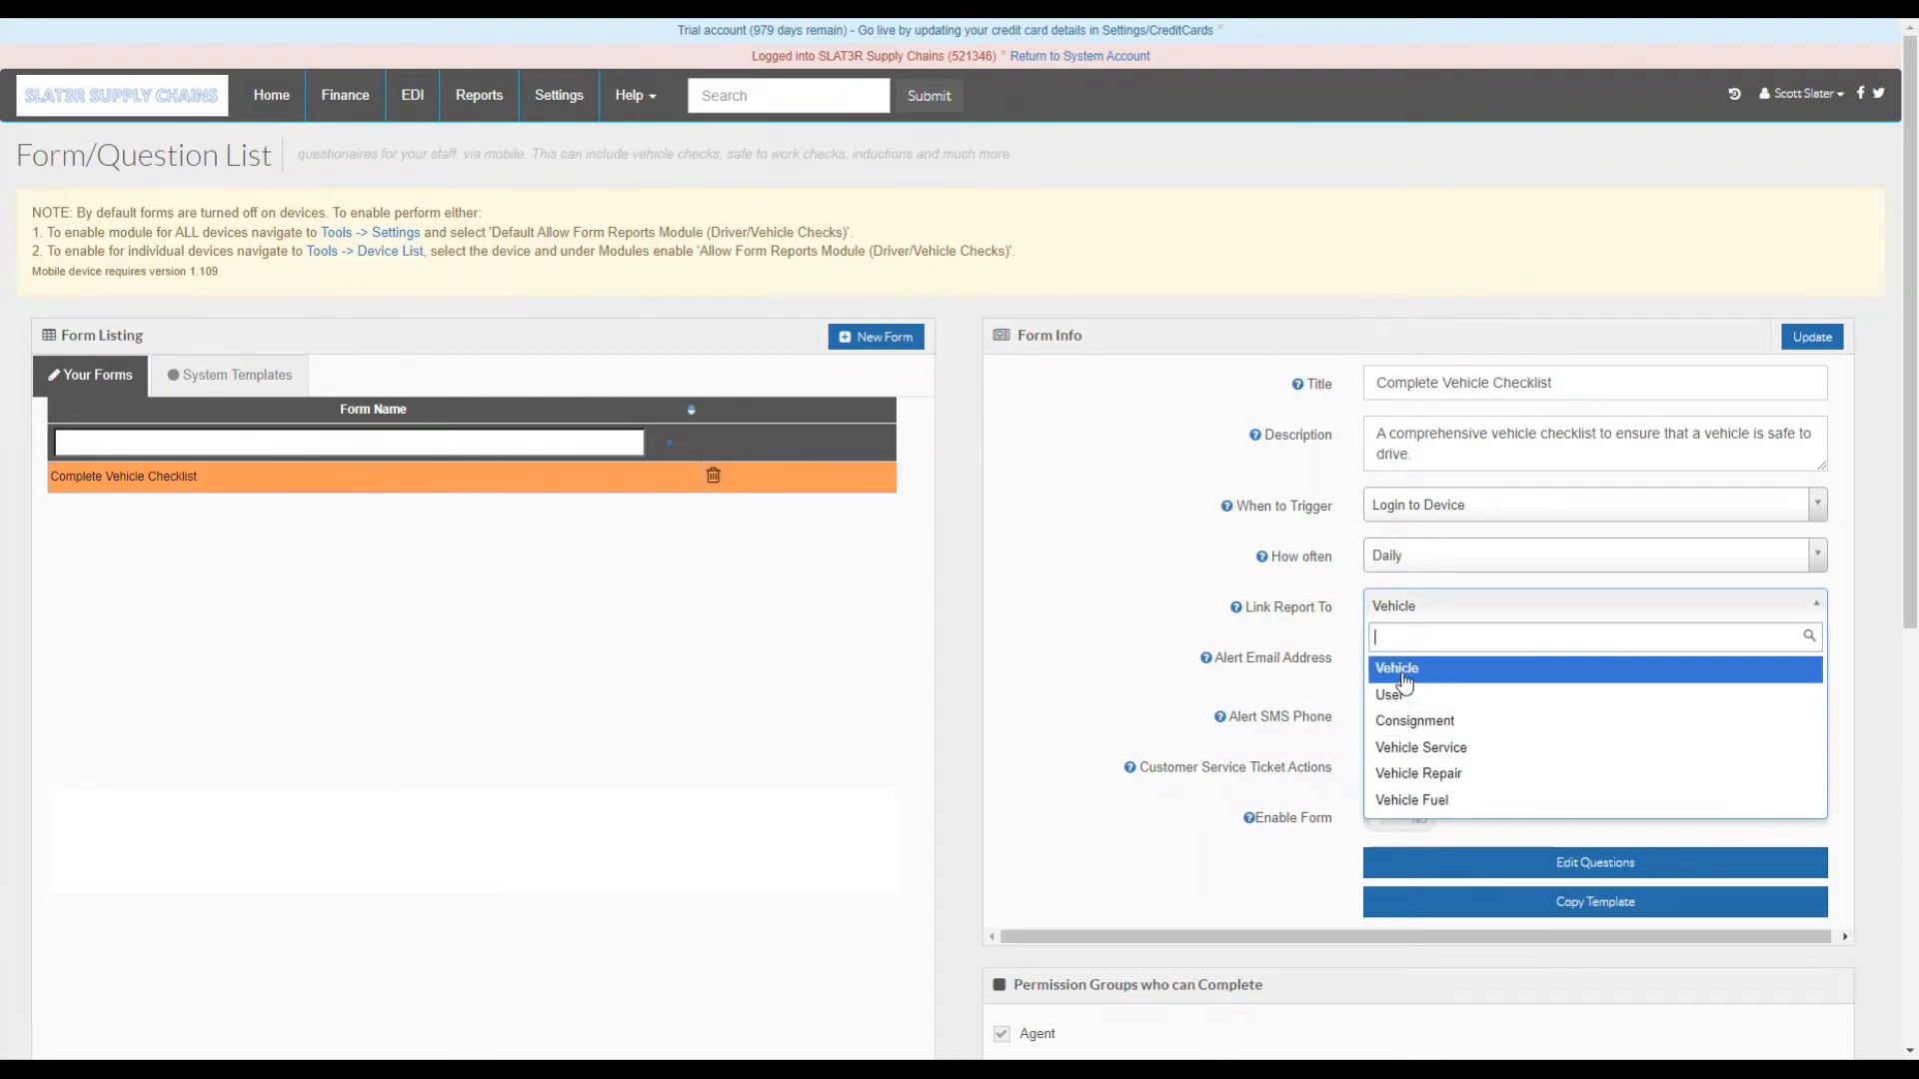
{"action": "left_click", "coordinate": [1403, 670]}
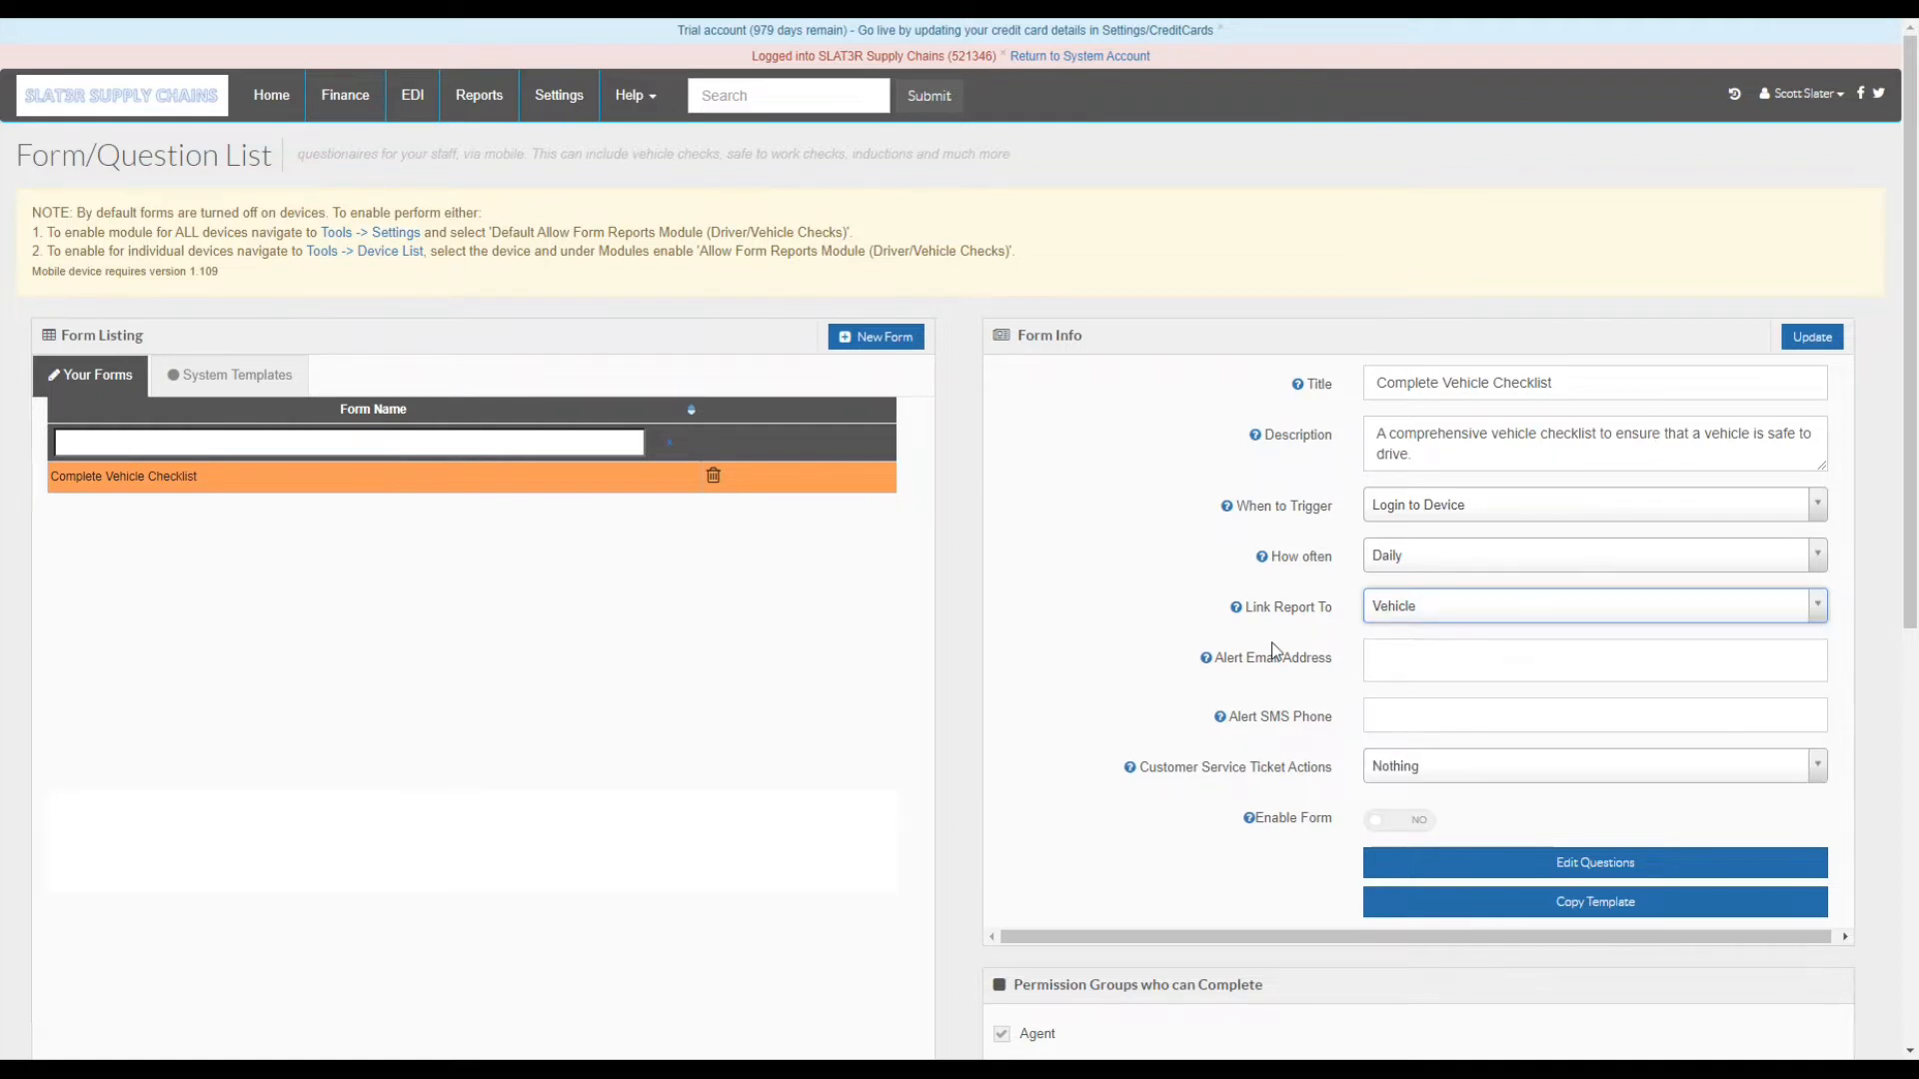
{"action": "scroll", "coordinate": [1108, 600], "scroll_direction": "down", "scroll_amount": 2}
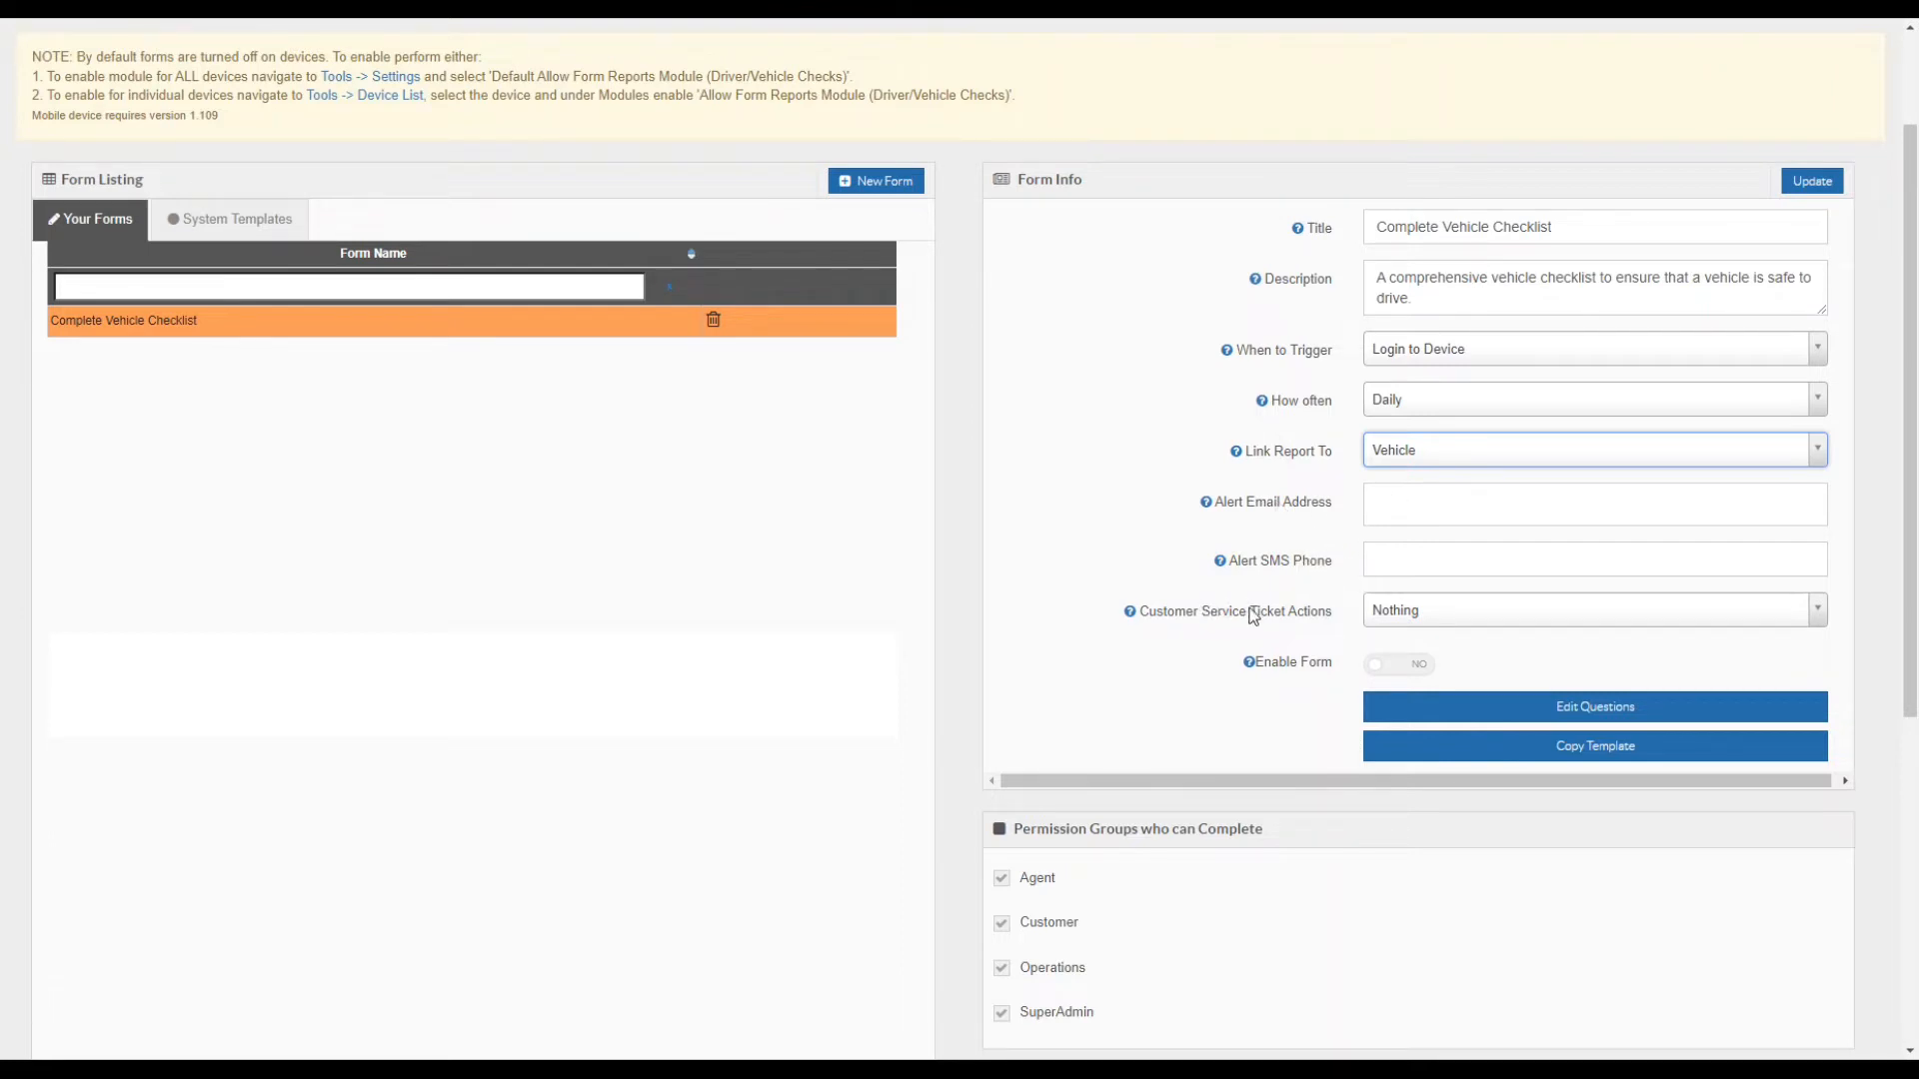
- Toggle Enable Form to YES on the Complete Vehicle Checklist and update it
{"action": "left_click", "coordinate": [1378, 667]}
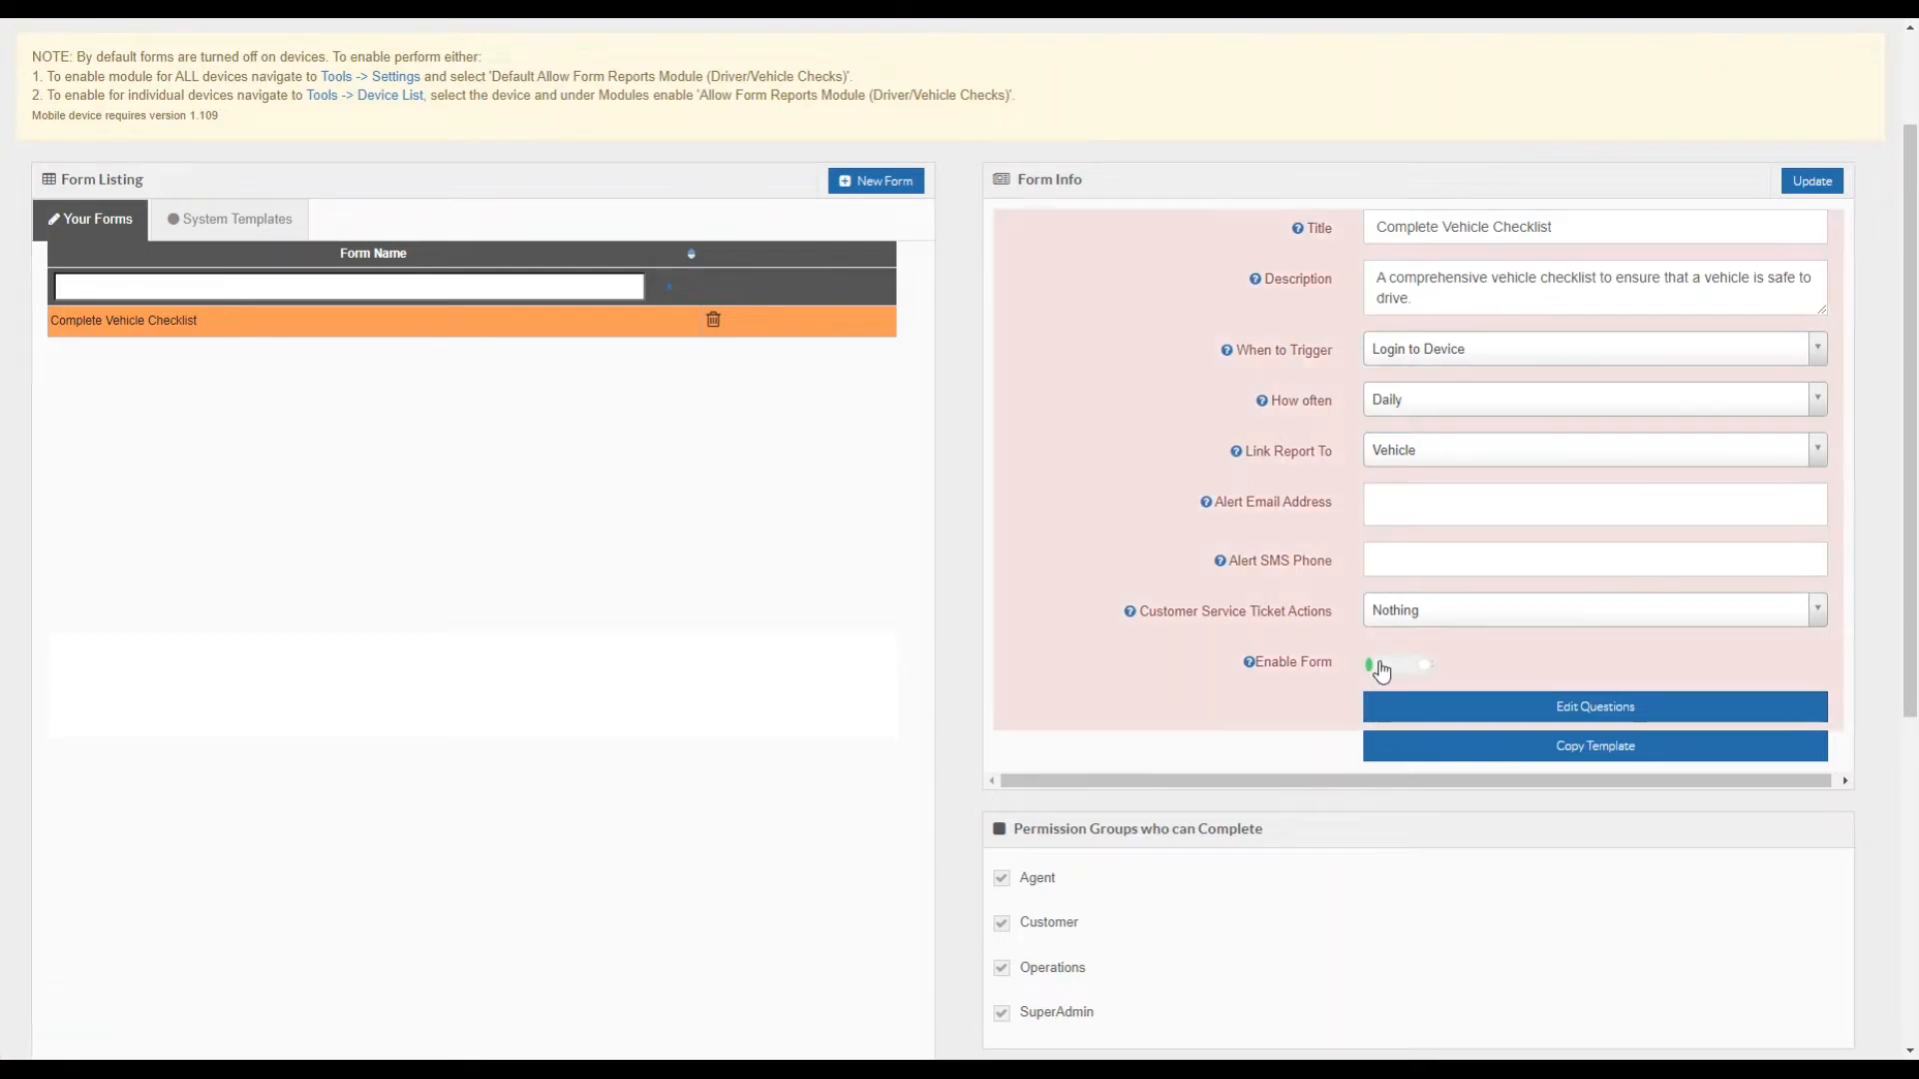
{"action": "left_click", "coordinate": [1826, 184]}
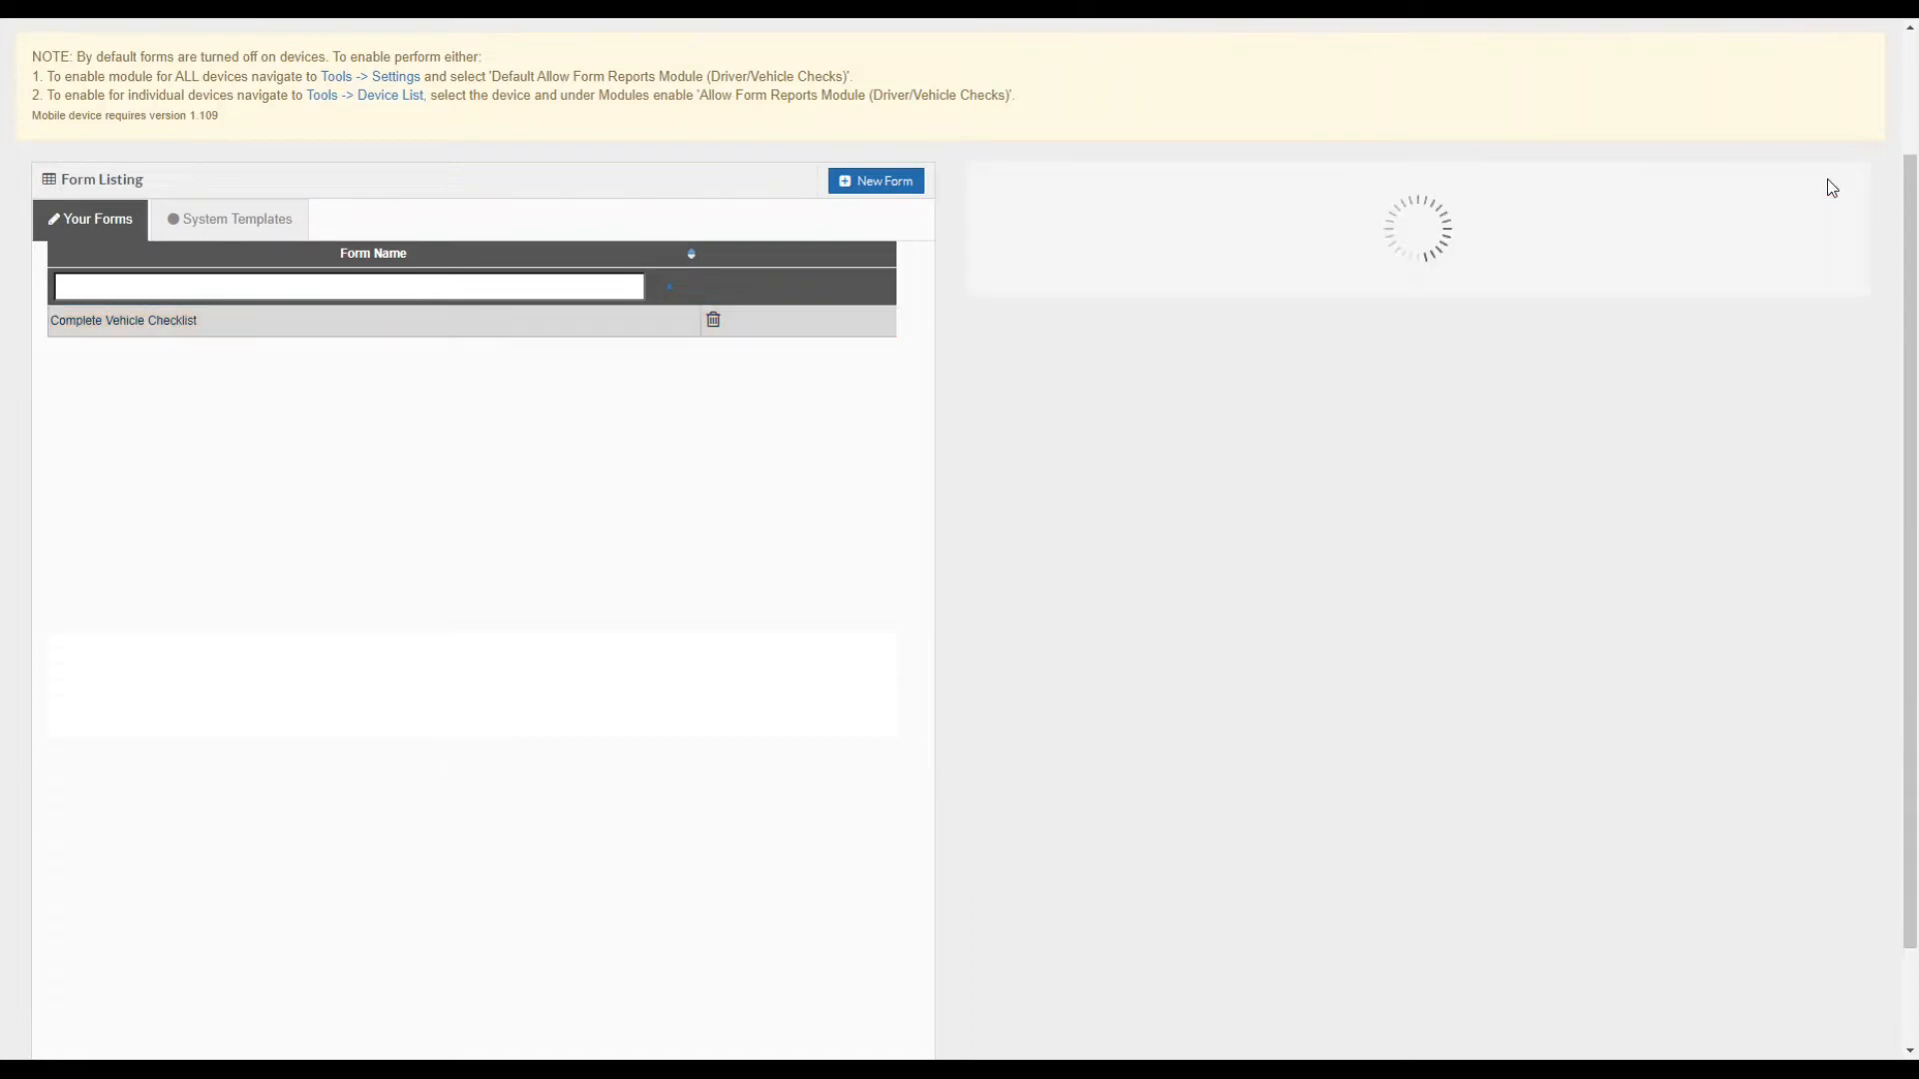
{"action": "scroll", "coordinate": [1100, 501], "scroll_direction": "down", "scroll_amount": 5}
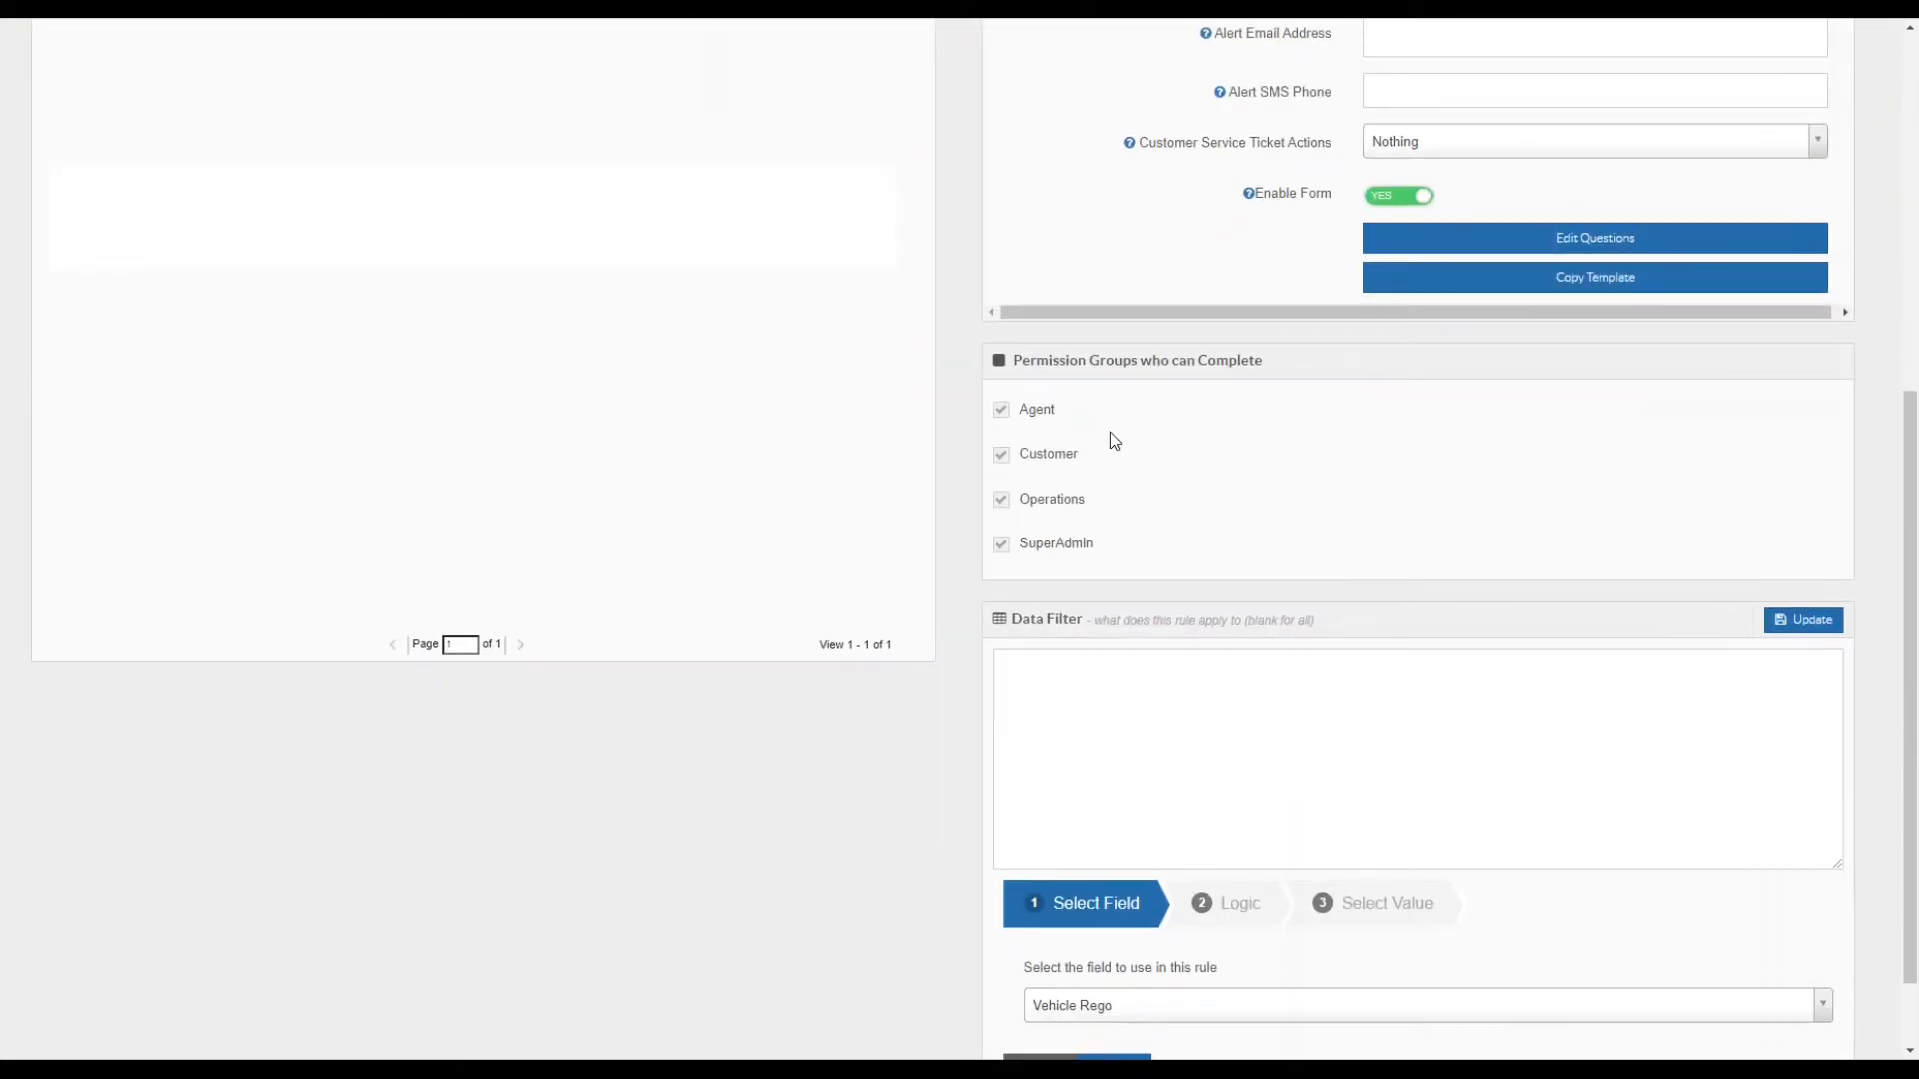
{"action": "scroll", "coordinate": [1114, 438], "scroll_direction": "down", "scroll_amount": 1}
{"action": "scroll", "coordinate": [1116, 438], "scroll_direction": "up", "scroll_amount": 8}
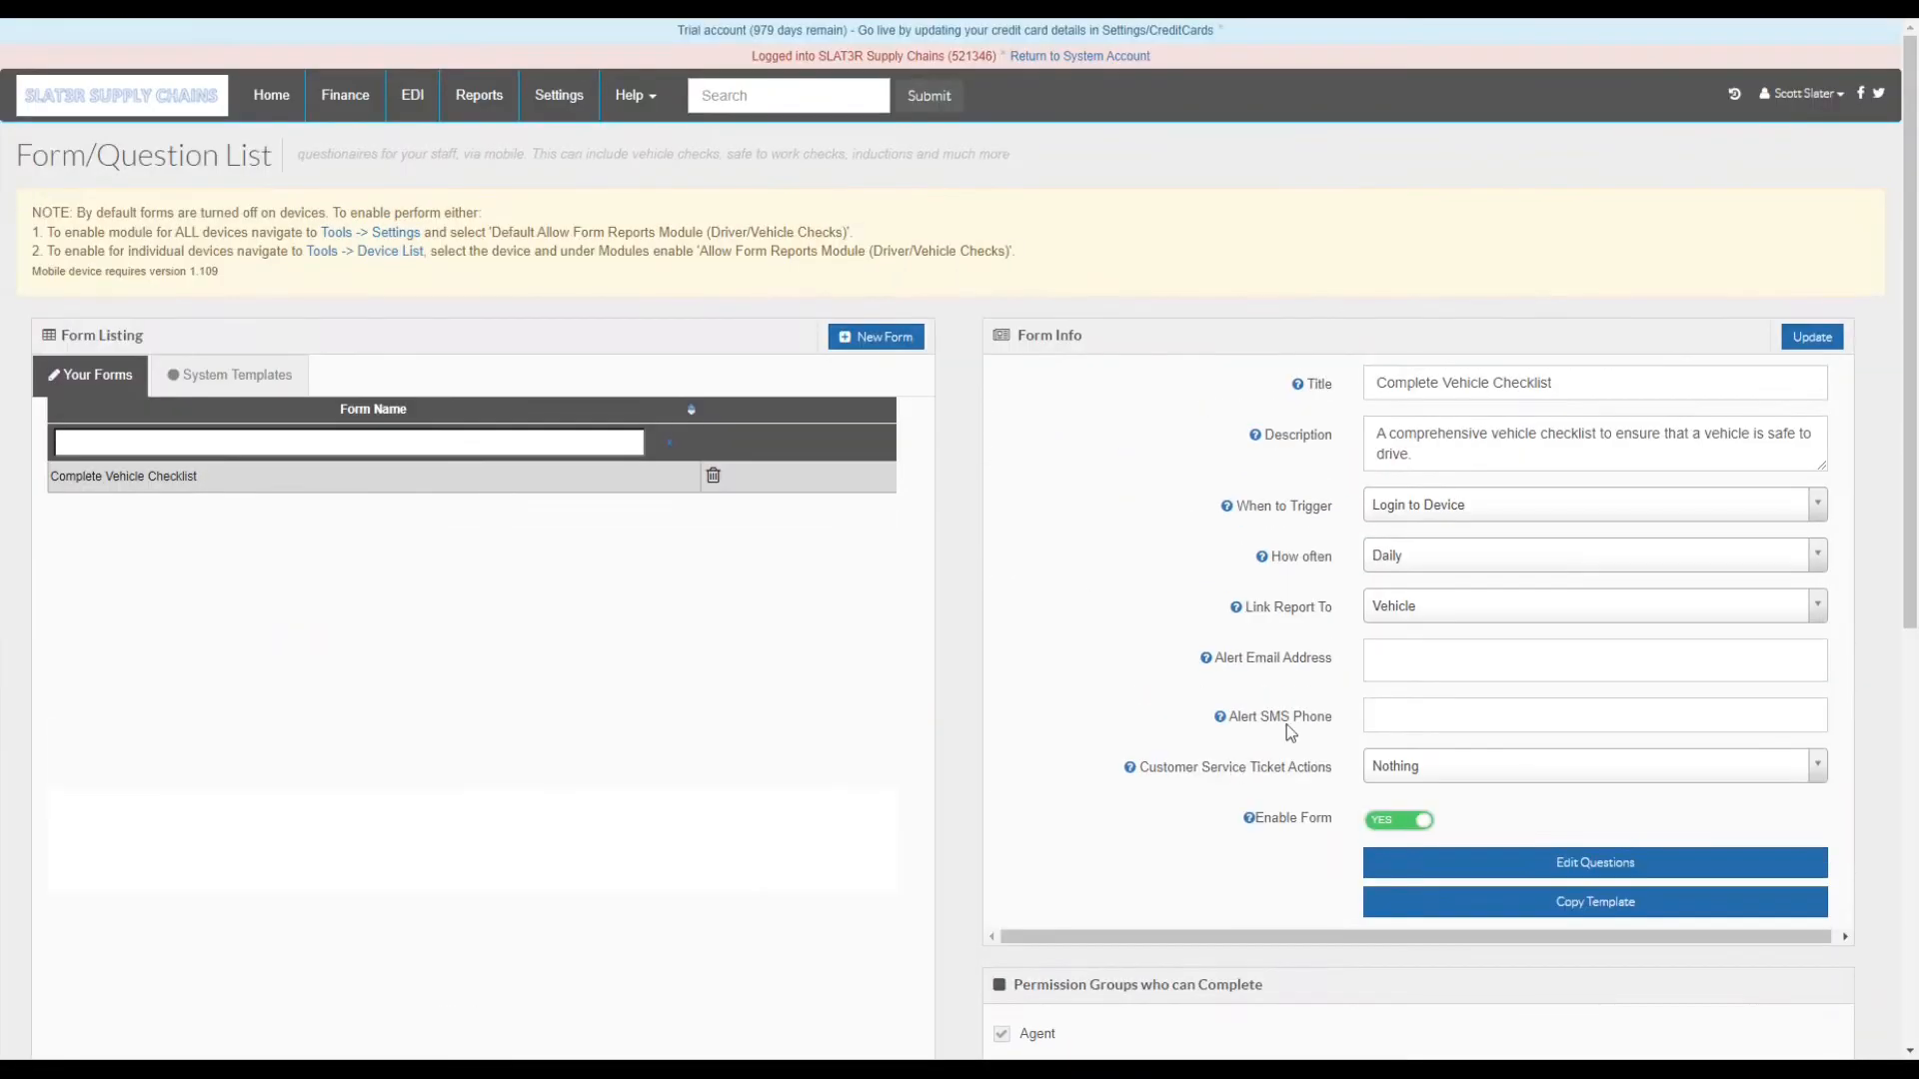
- In Global Setup's General tab, set Force Login and Force Vehicle in Login to YES
{"action": "mouse_move", "coordinate": [559, 98]}
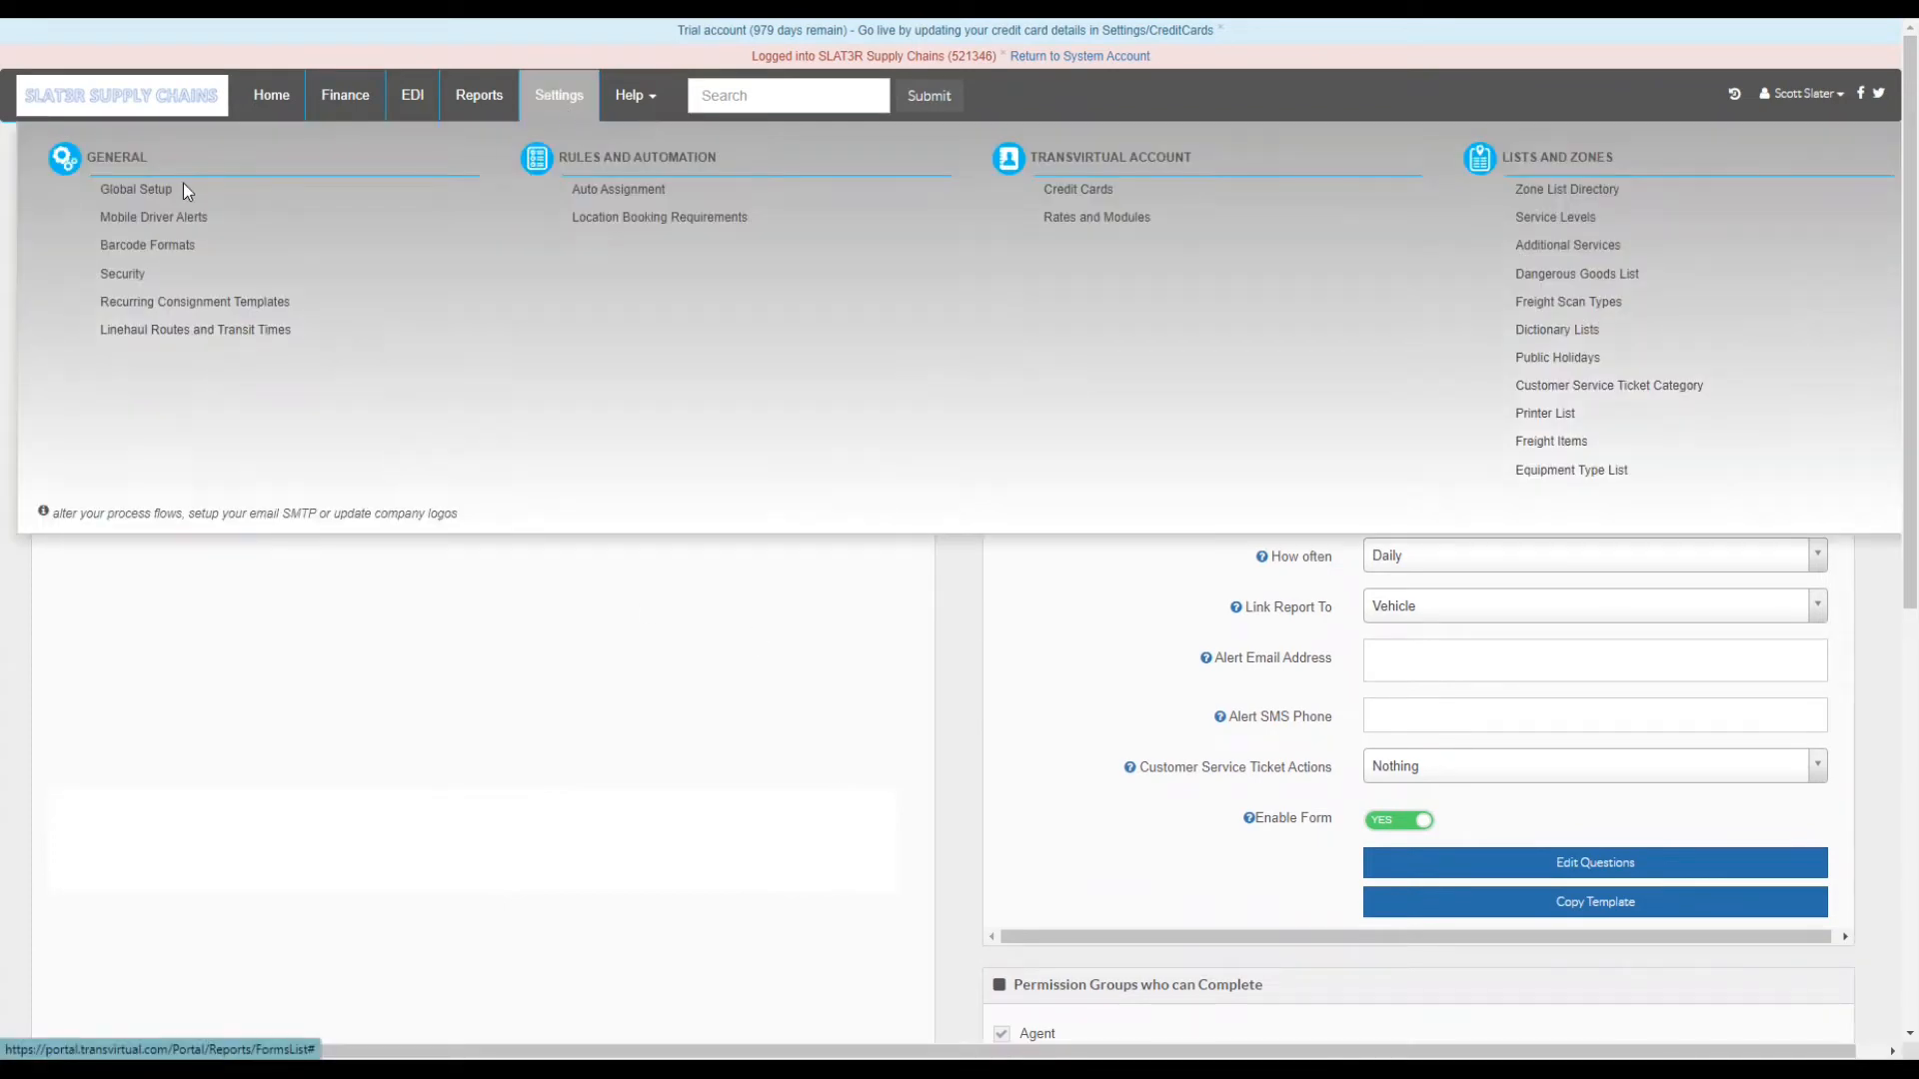
{"action": "left_click", "coordinate": [121, 200]}
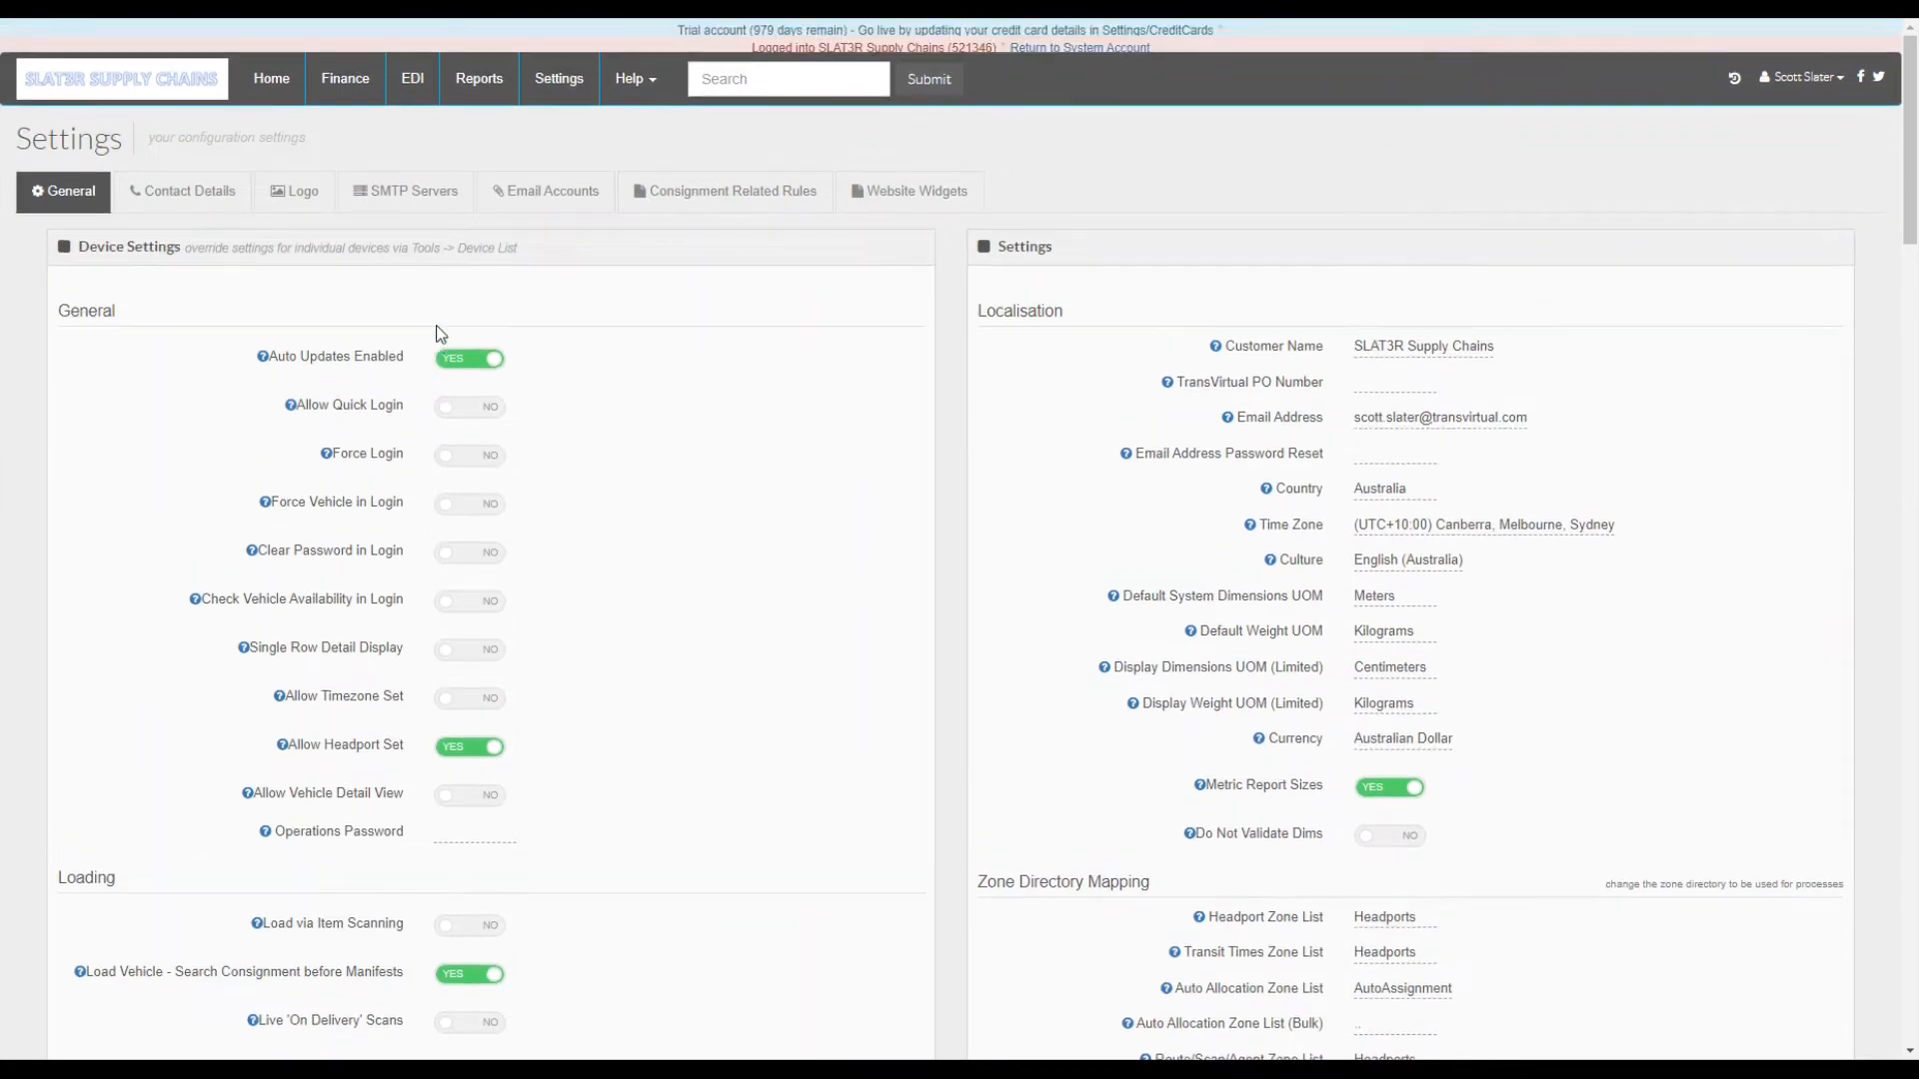
{"action": "left_click", "coordinate": [458, 484]}
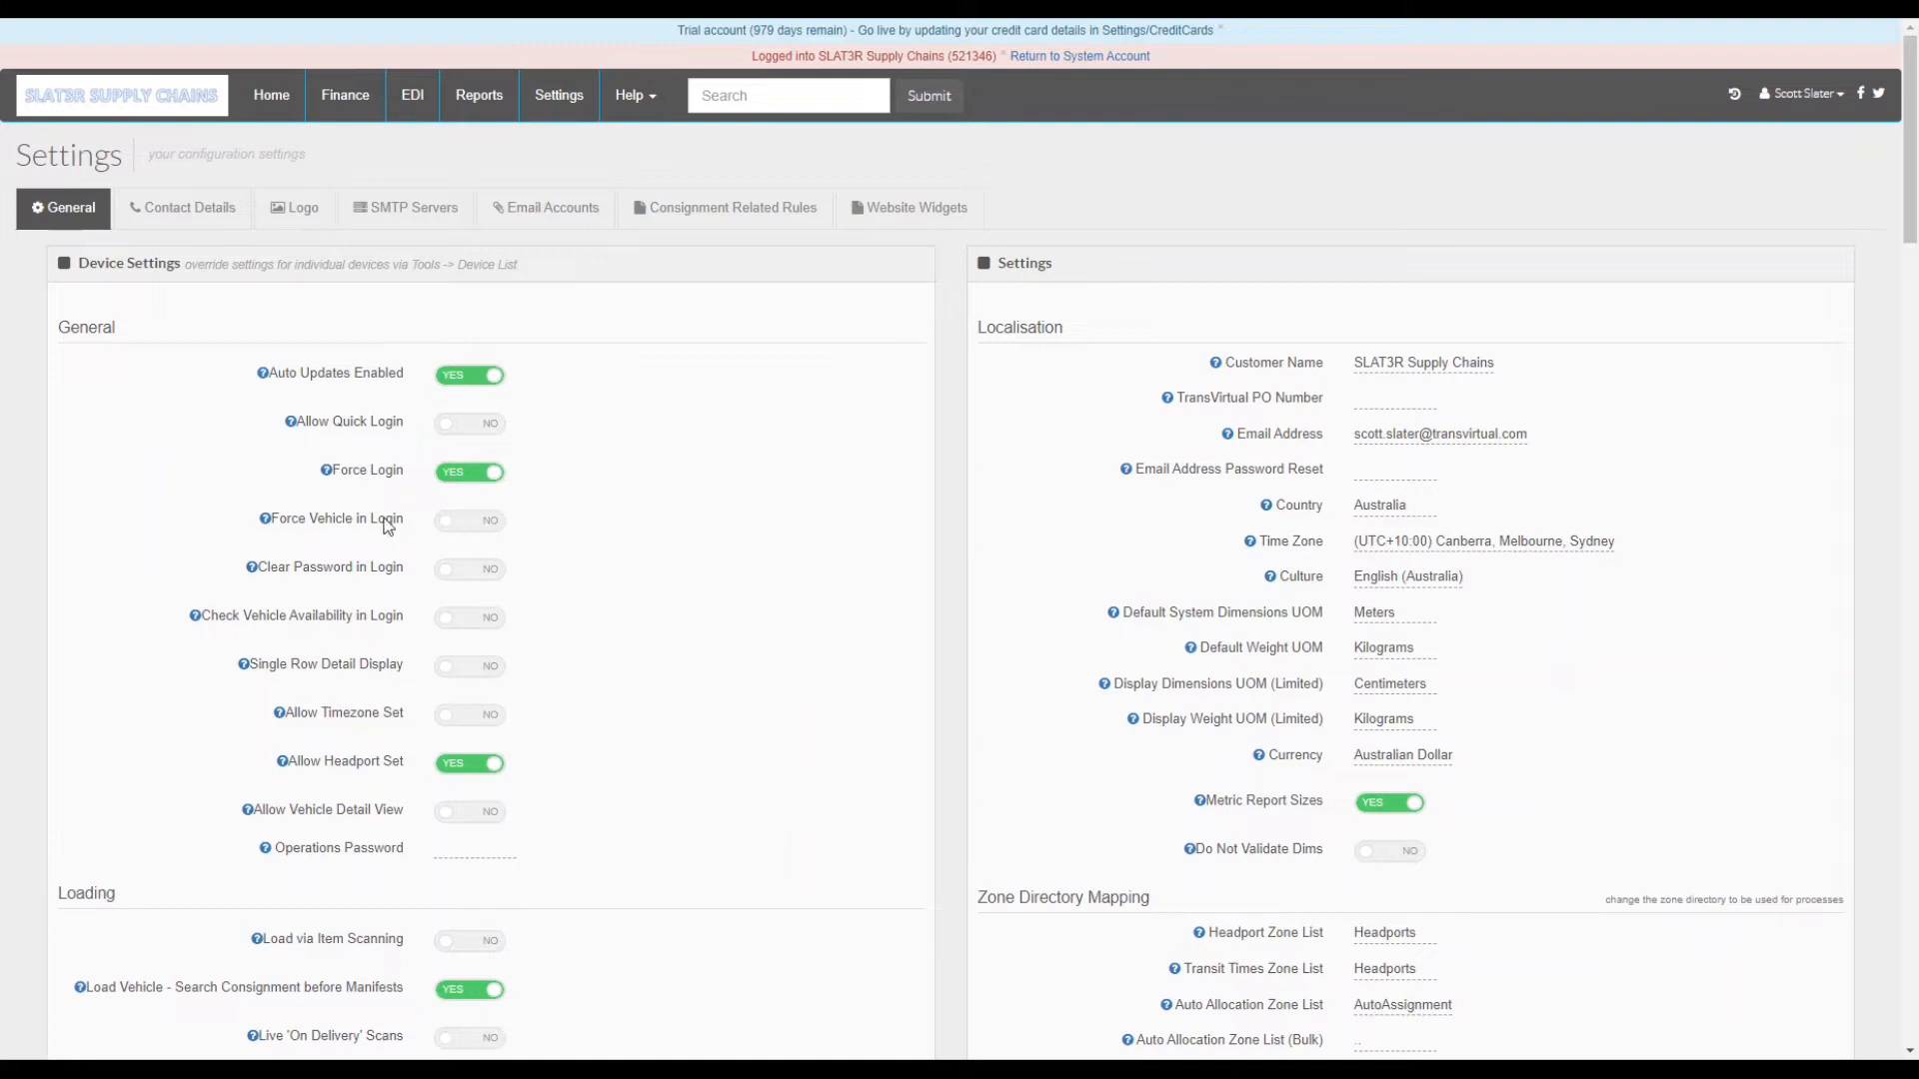
{"action": "left_click", "coordinate": [267, 521]}
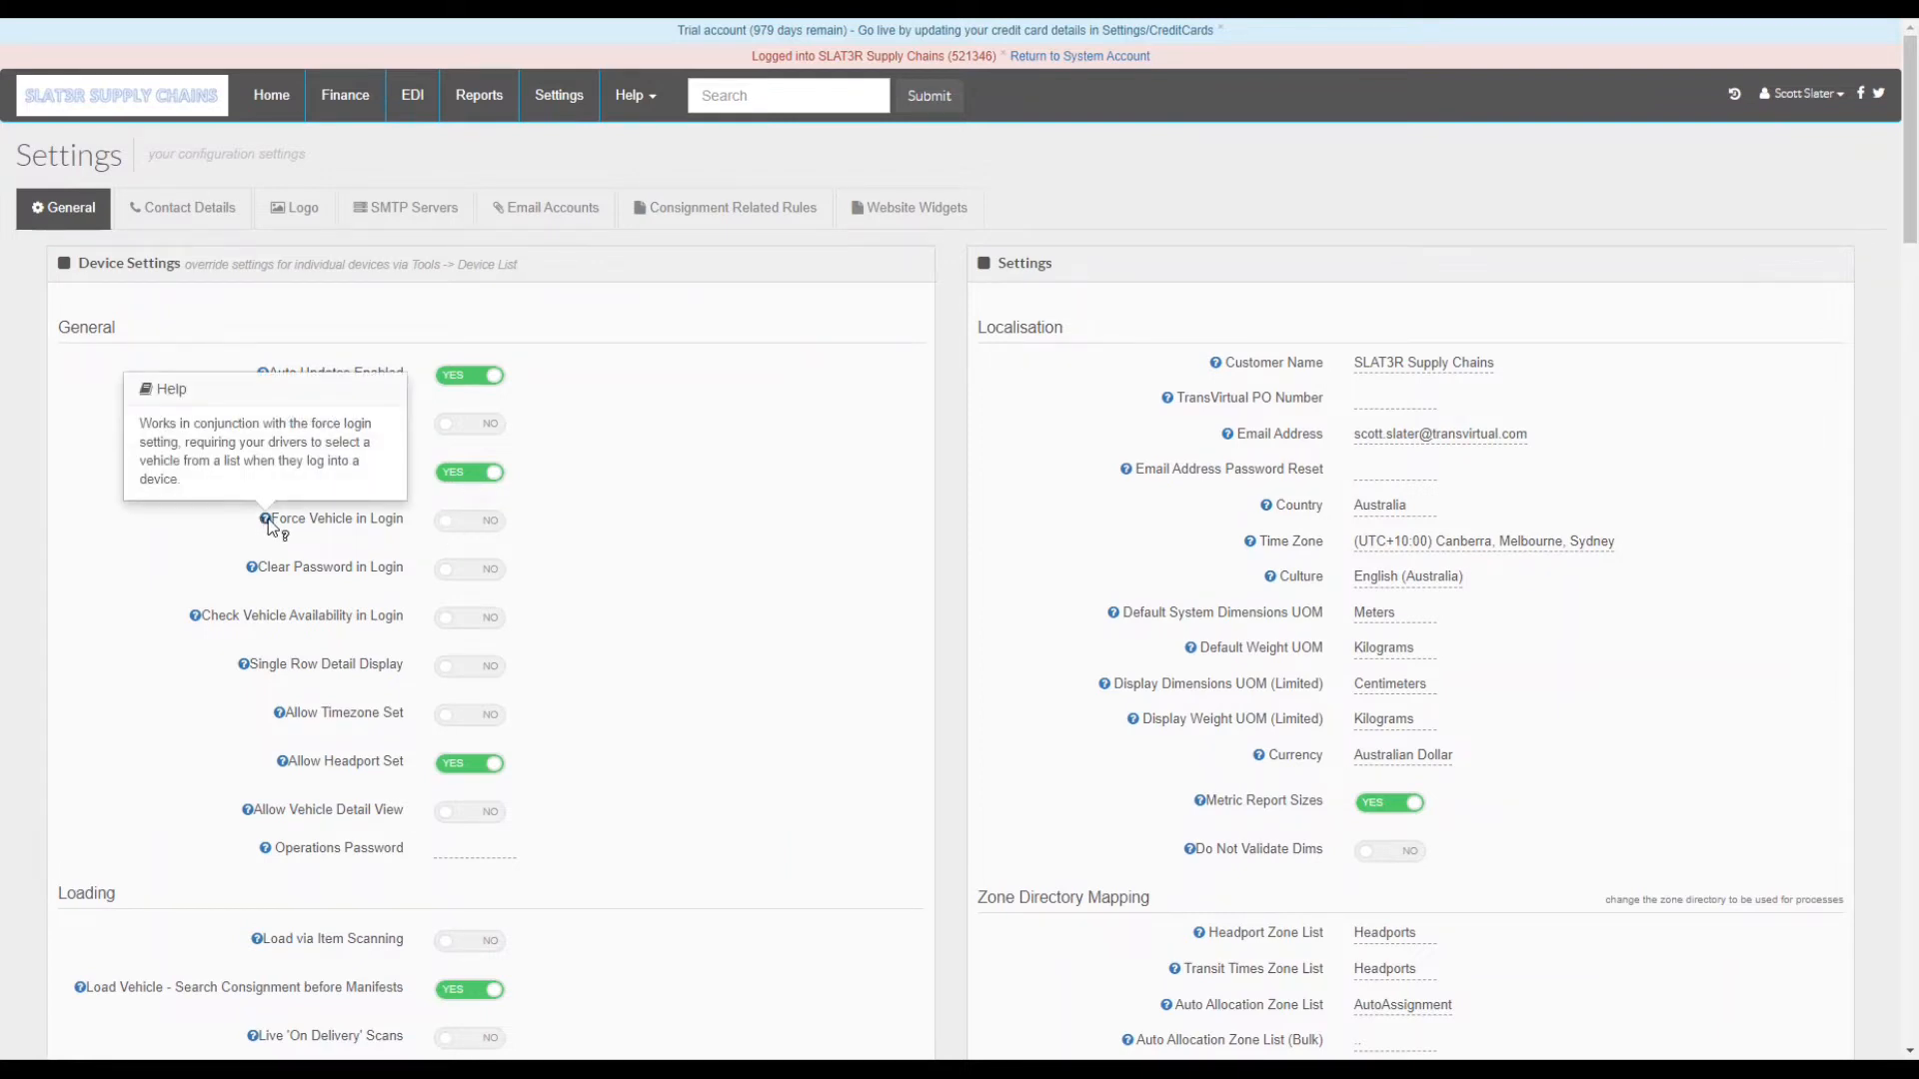
{"action": "left_click", "coordinate": [270, 522]}
{"action": "left_click", "coordinate": [492, 535]}
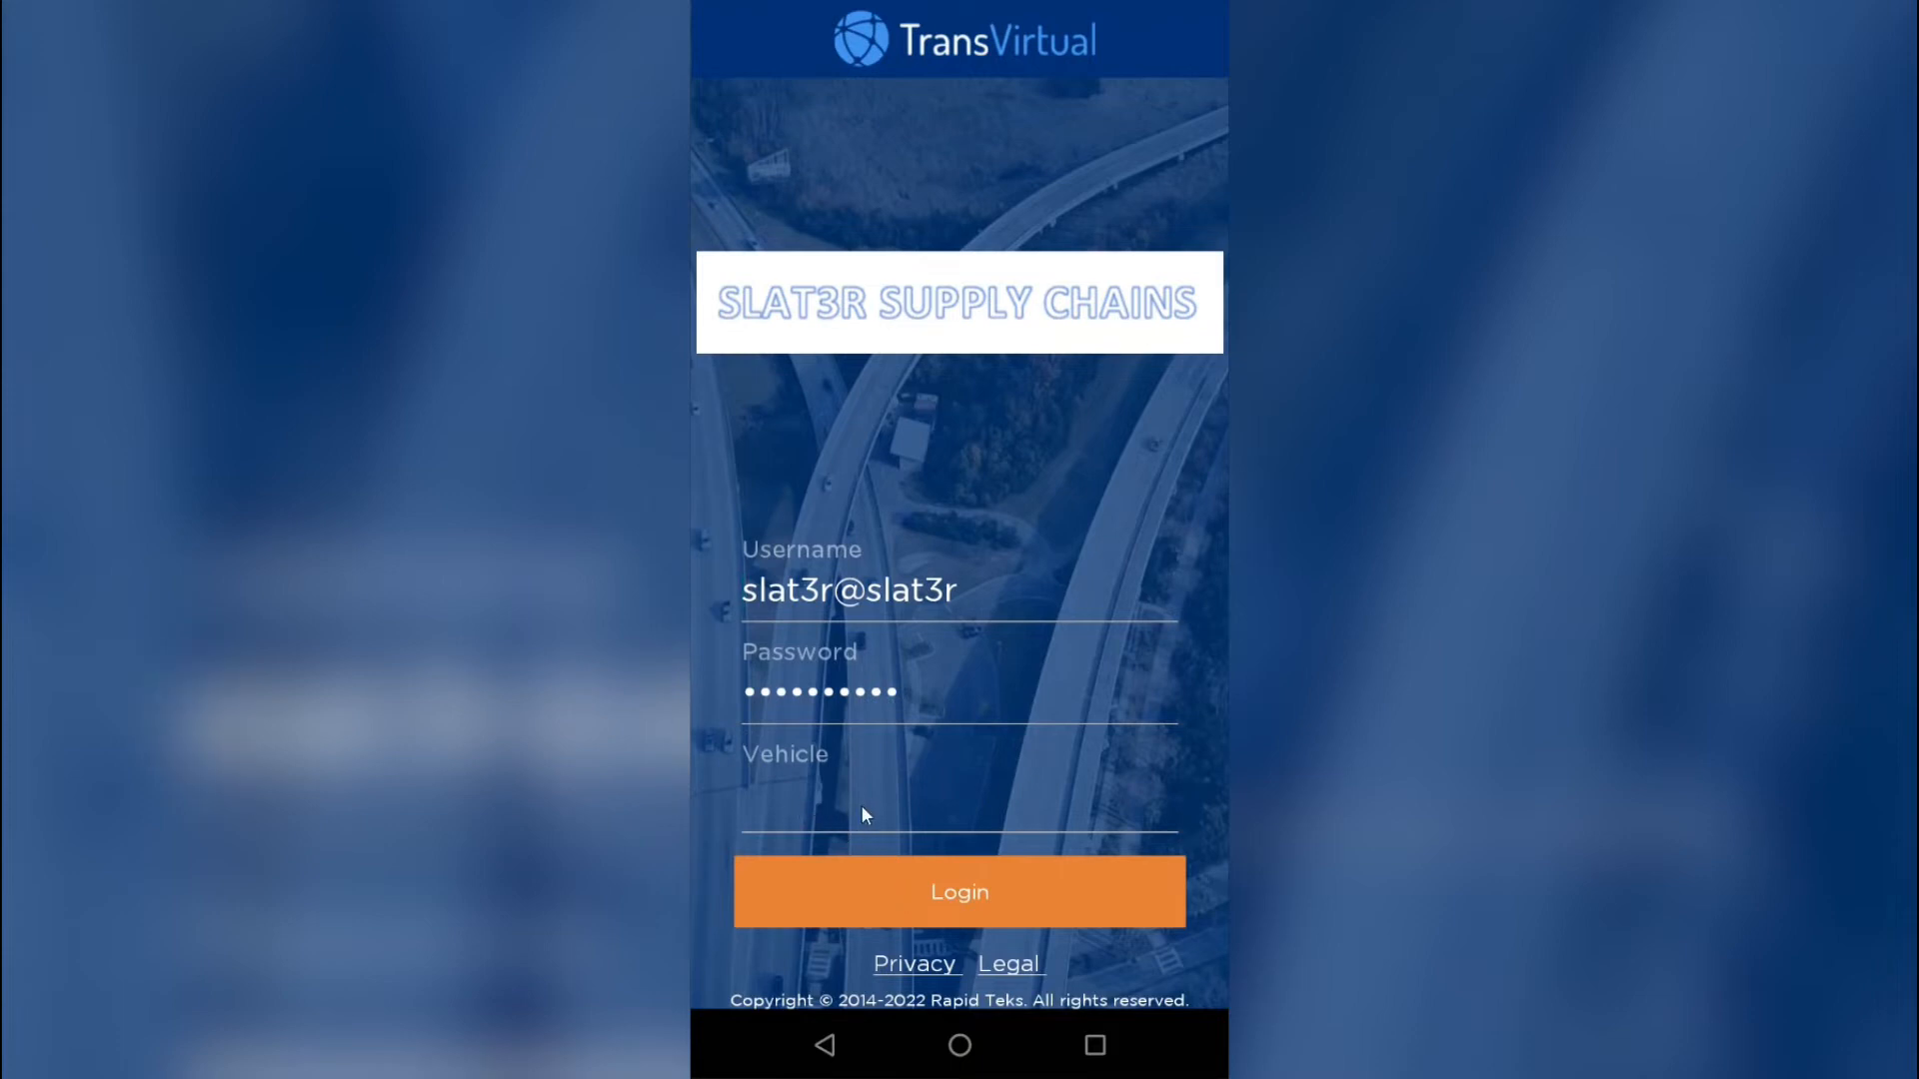
- Log in to the mobile app with vehicle 12345(CC76RR) and confirm it
{"action": "left_click", "coordinate": [949, 892]}
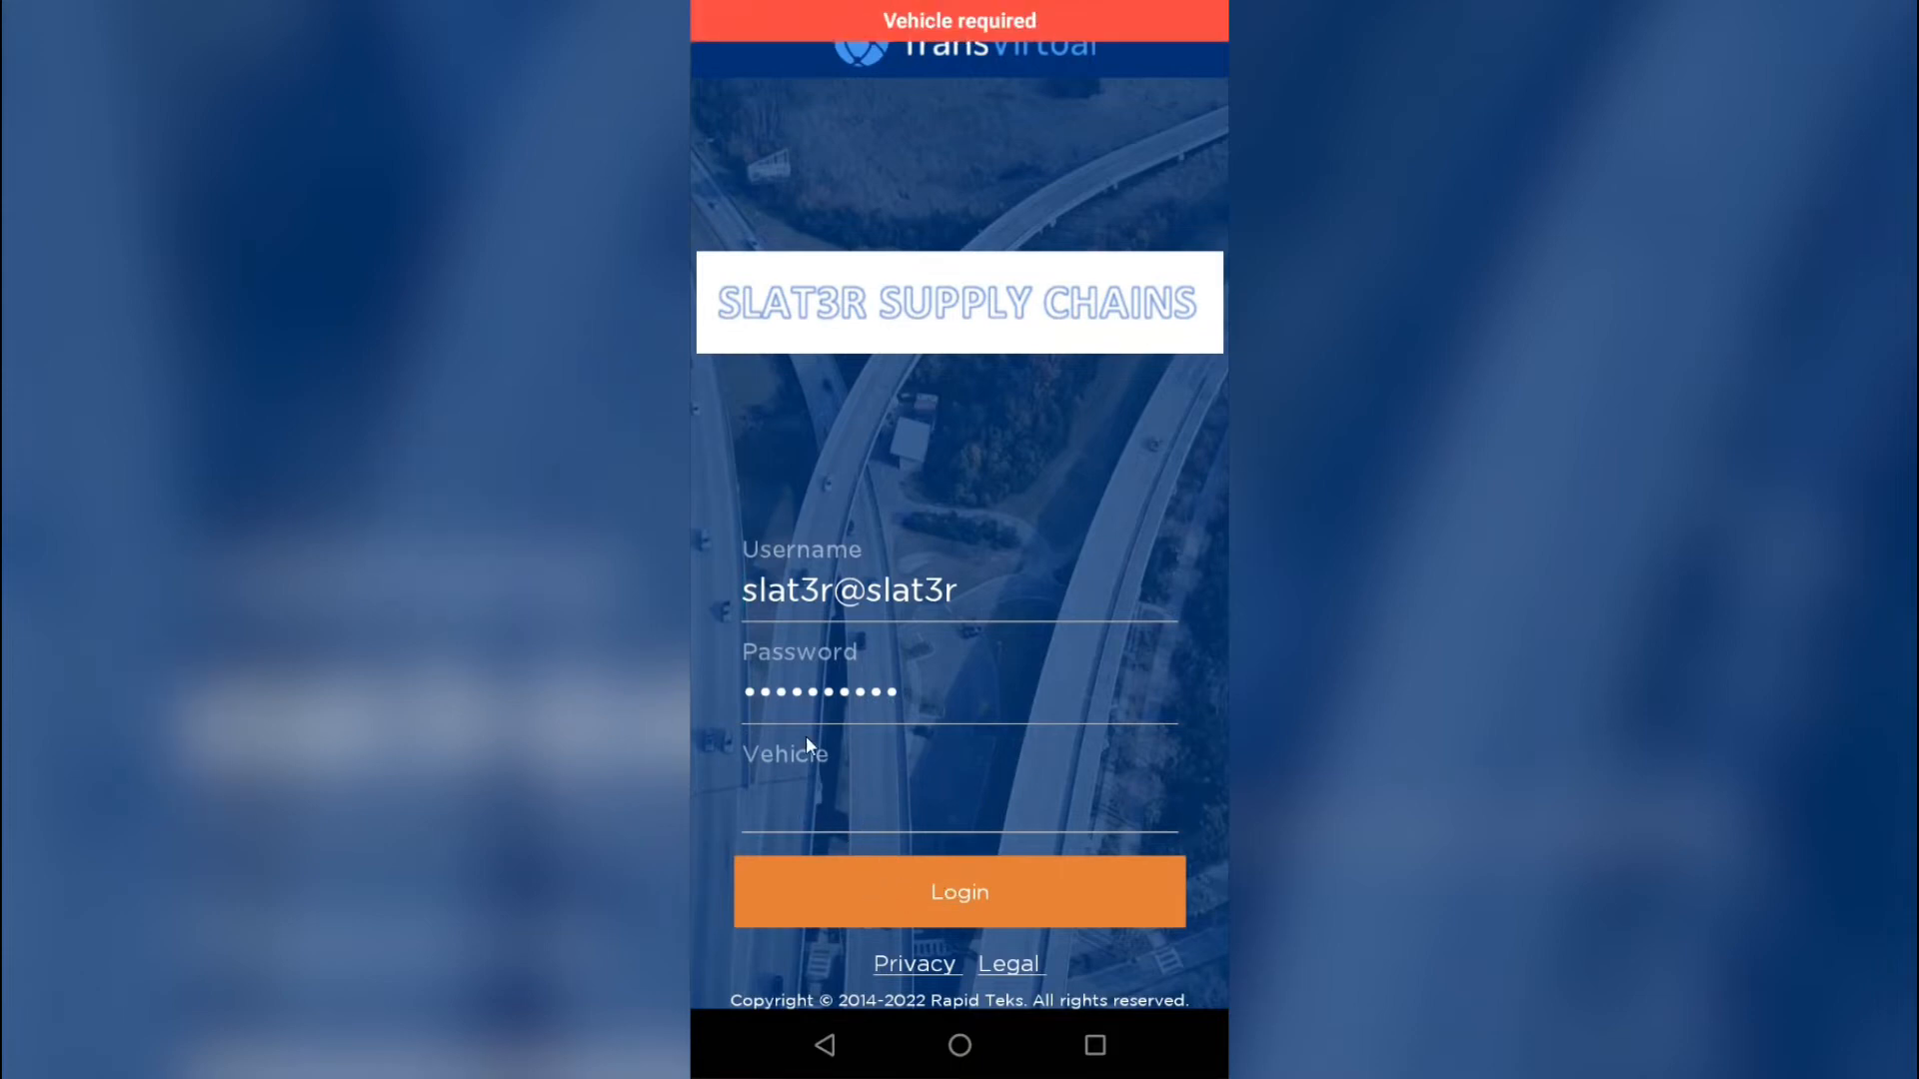
{"action": "left_click", "coordinate": [813, 811]}
{"action": "left_click", "coordinate": [849, 878]}
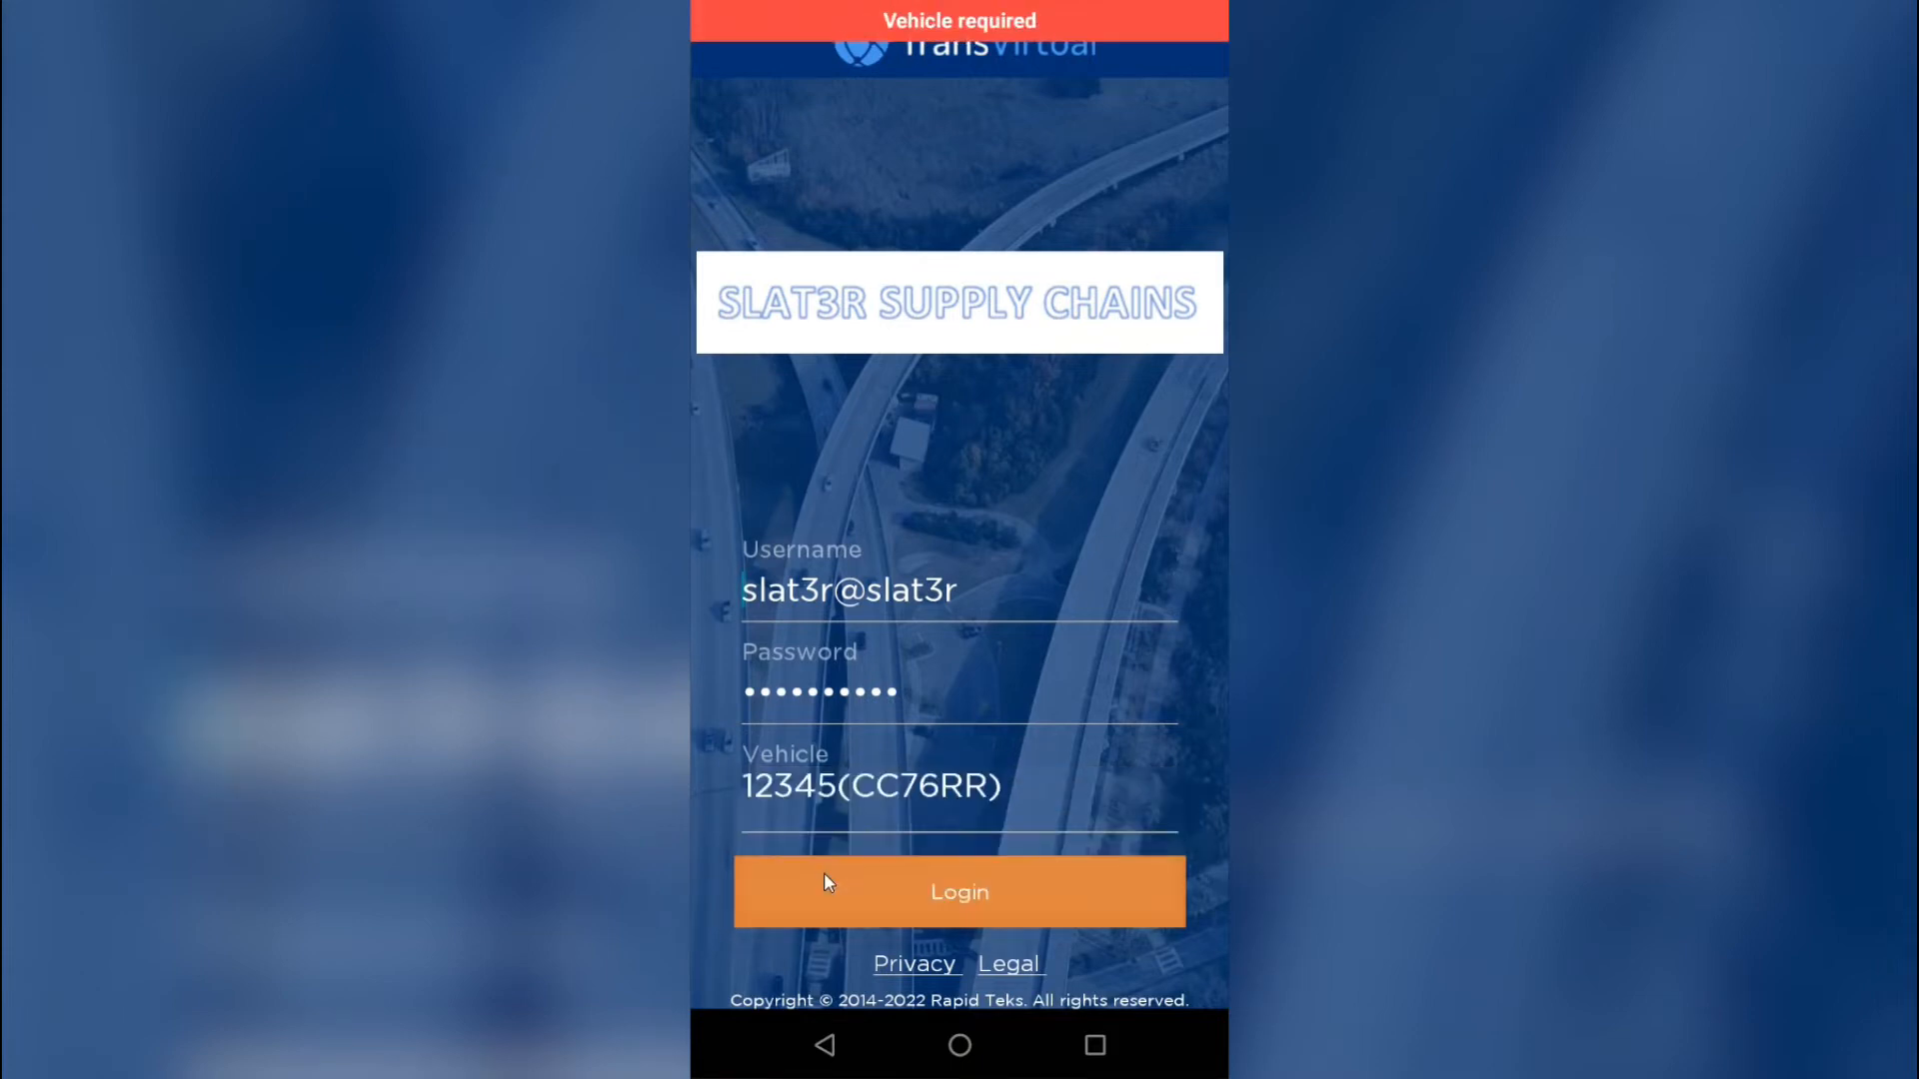
{"action": "left_click", "coordinate": [900, 885]}
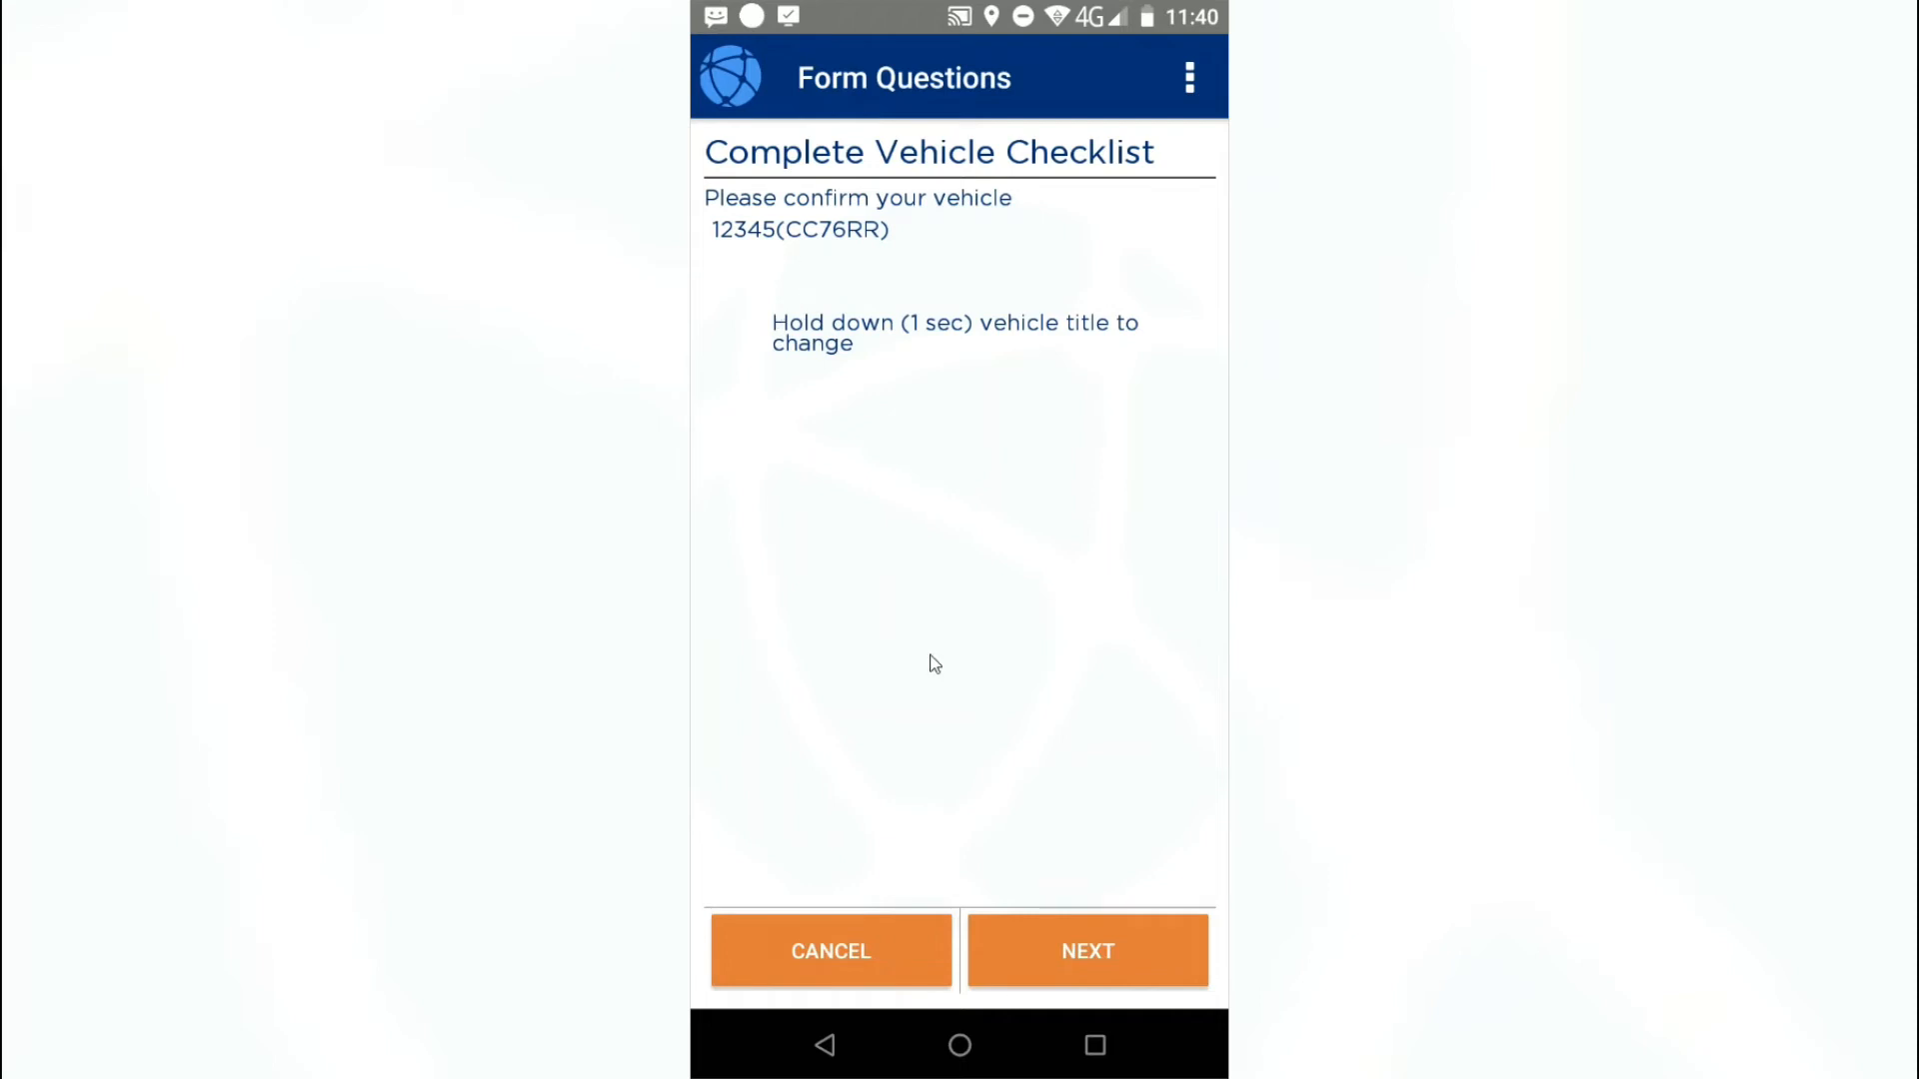
{"action": "left_click", "coordinate": [1065, 932]}
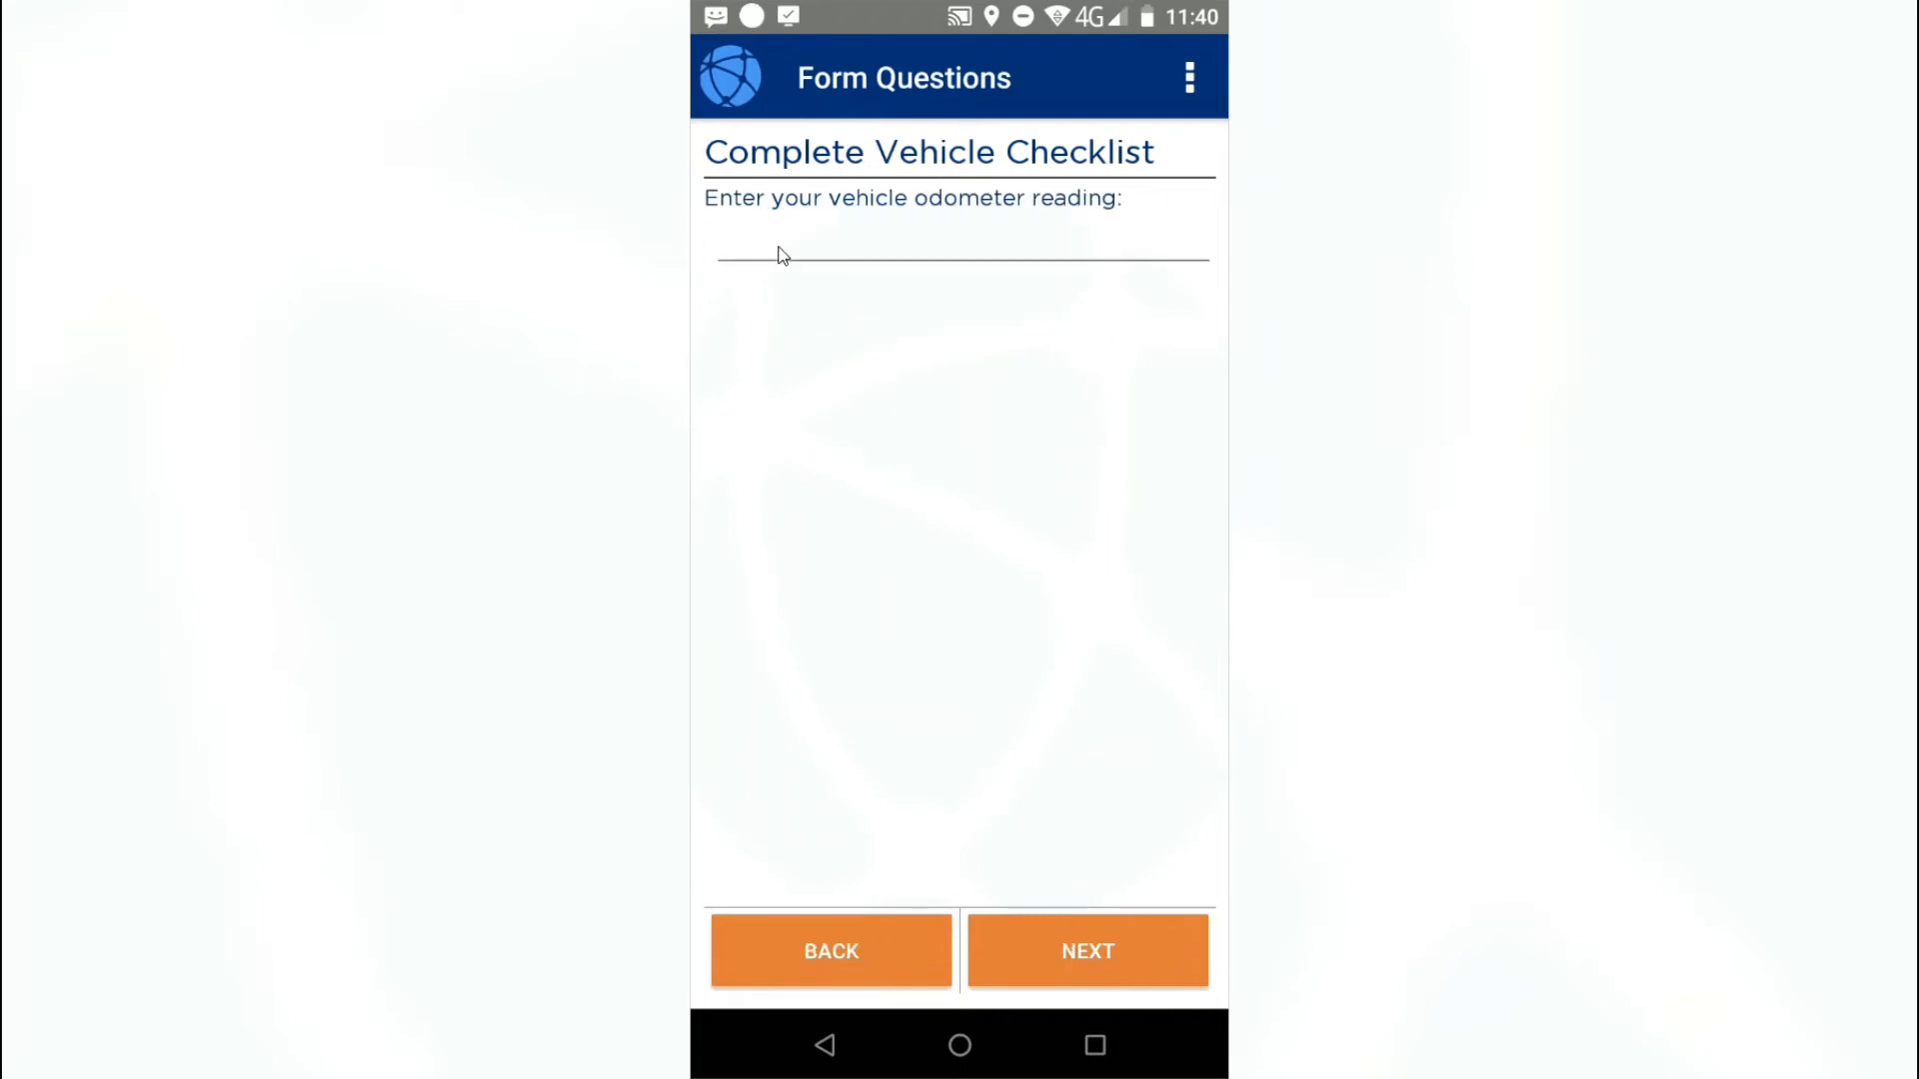
- Enter odometer reading 1111 and mark all engine checks, oil through drive belts, as Yes
{"action": "left_click", "coordinate": [784, 253]}
{"action": "type", "text": "1111"}
{"action": "left_click", "coordinate": [1072, 955]}
{"action": "left_click", "coordinate": [1066, 935]}
{"action": "left_click", "coordinate": [743, 305]}
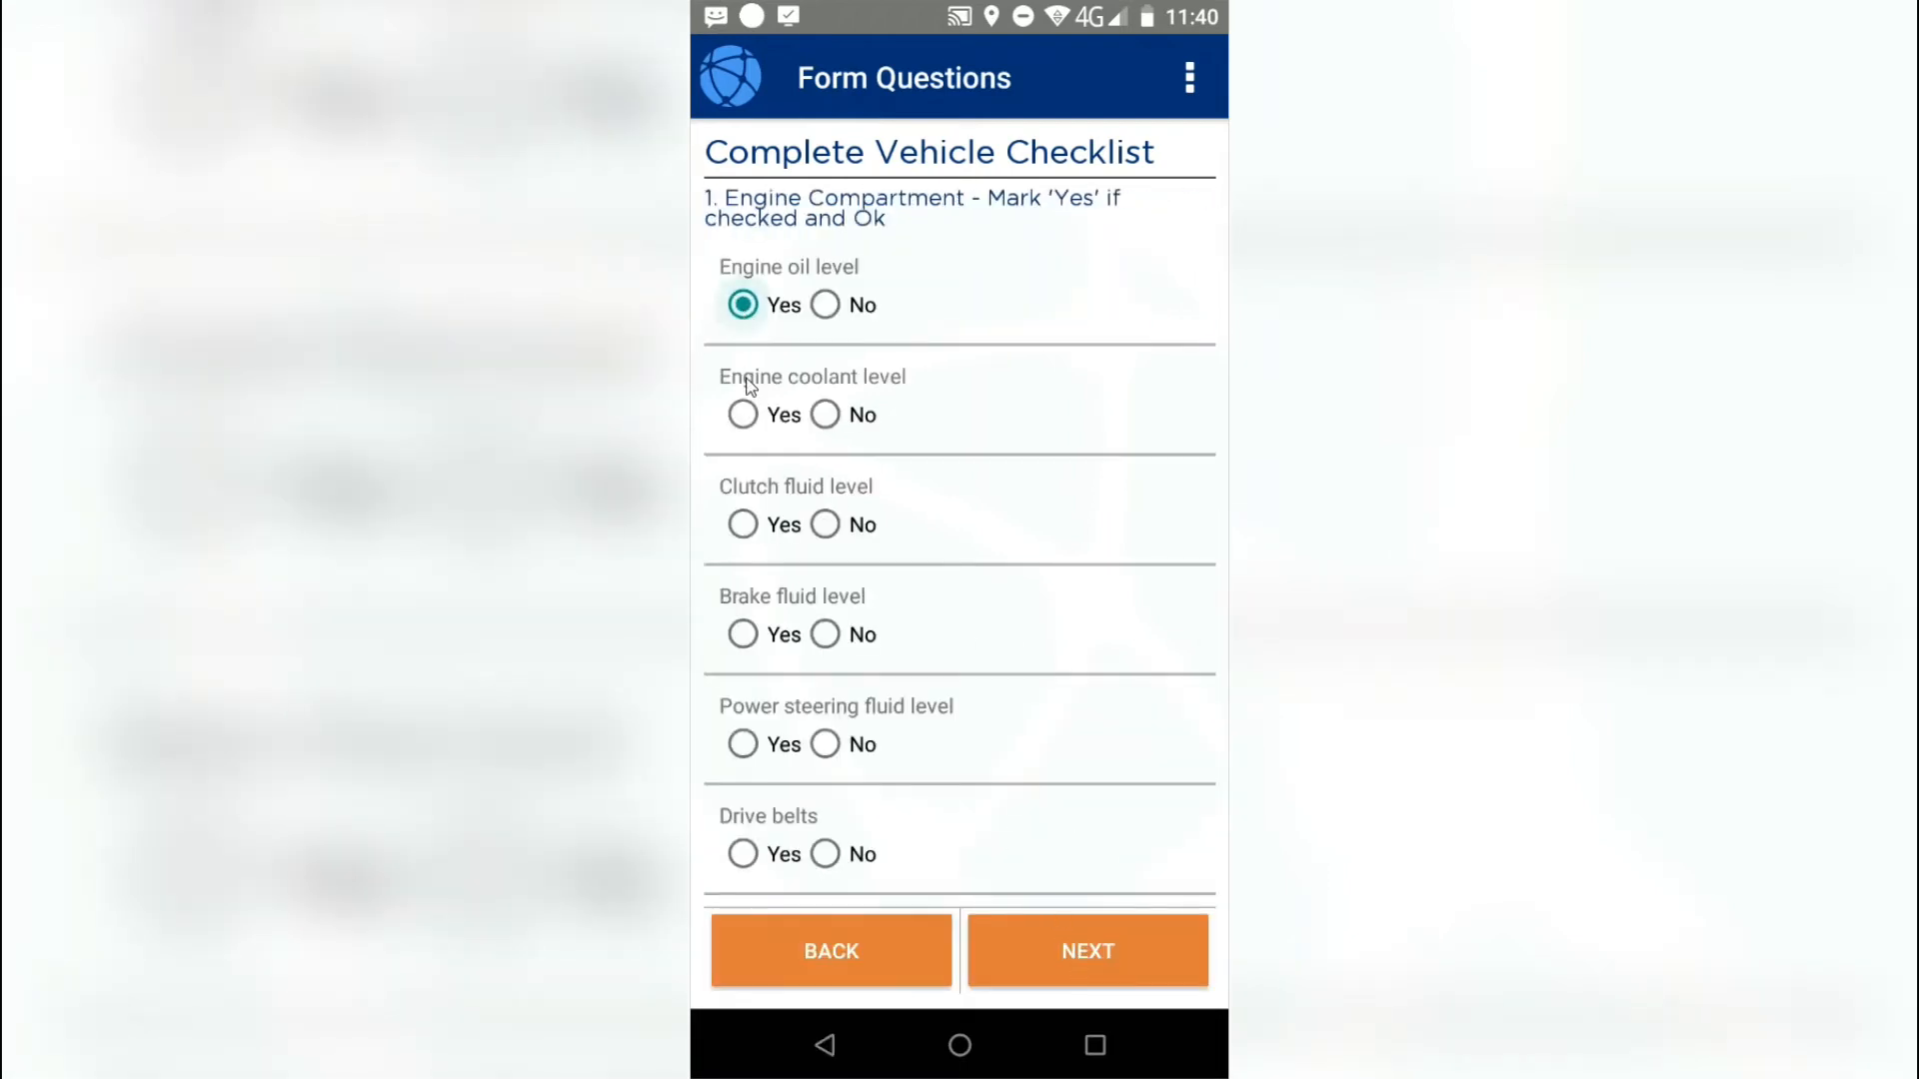
{"action": "left_click", "coordinate": [742, 414]}
{"action": "left_click", "coordinate": [743, 525]}
{"action": "left_click", "coordinate": [743, 635]}
{"action": "left_click", "coordinate": [743, 745]}
{"action": "left_click", "coordinate": [743, 855]}
{"action": "left_click", "coordinate": [1088, 952]}
- Mark every Electrical light check and the Leaks & Load check as Yes
{"action": "left_click", "coordinate": [743, 282]}
{"action": "left_click", "coordinate": [743, 391]}
{"action": "left_click", "coordinate": [742, 501]}
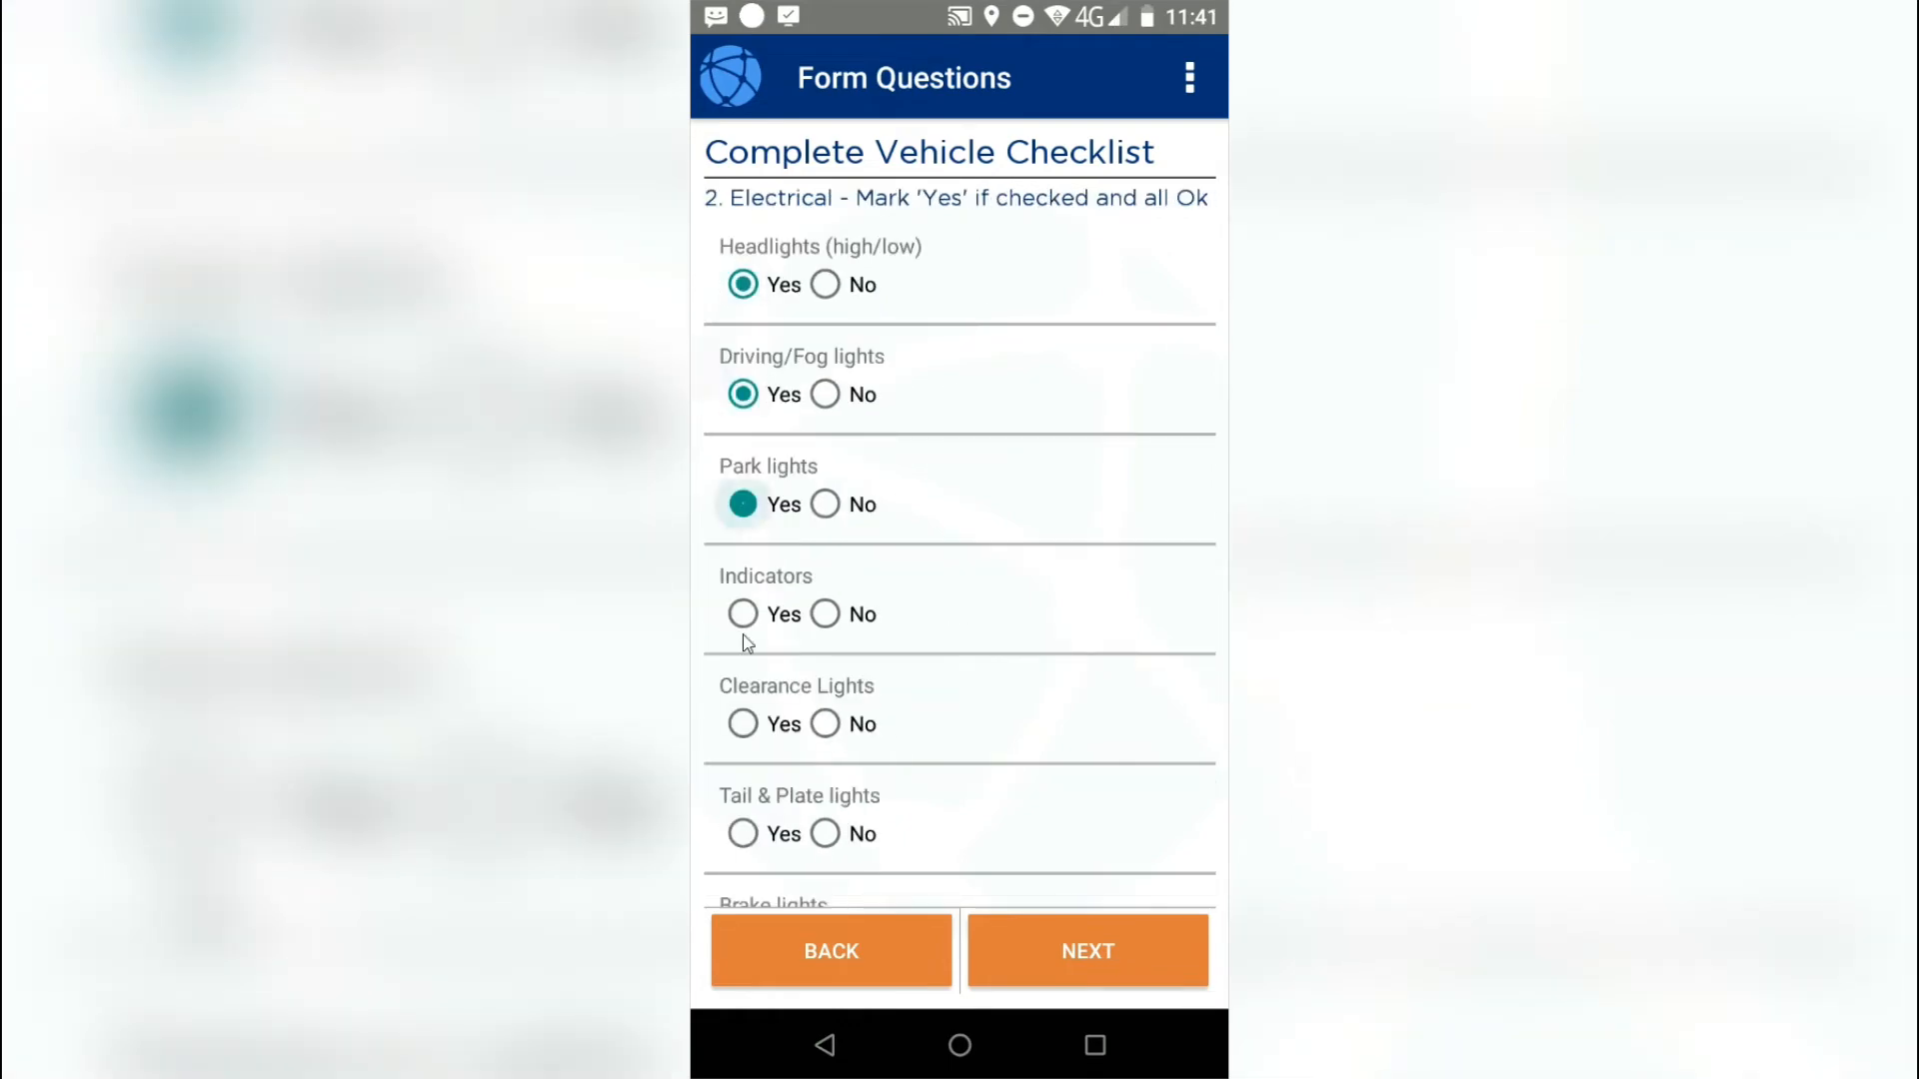
{"action": "left_click", "coordinate": [742, 612]}
{"action": "left_click", "coordinate": [743, 720]}
{"action": "left_click", "coordinate": [742, 754]}
{"action": "left_click", "coordinate": [1088, 951]}
{"action": "left_click", "coordinate": [743, 304]}
{"action": "left_click", "coordinate": [1087, 952]}
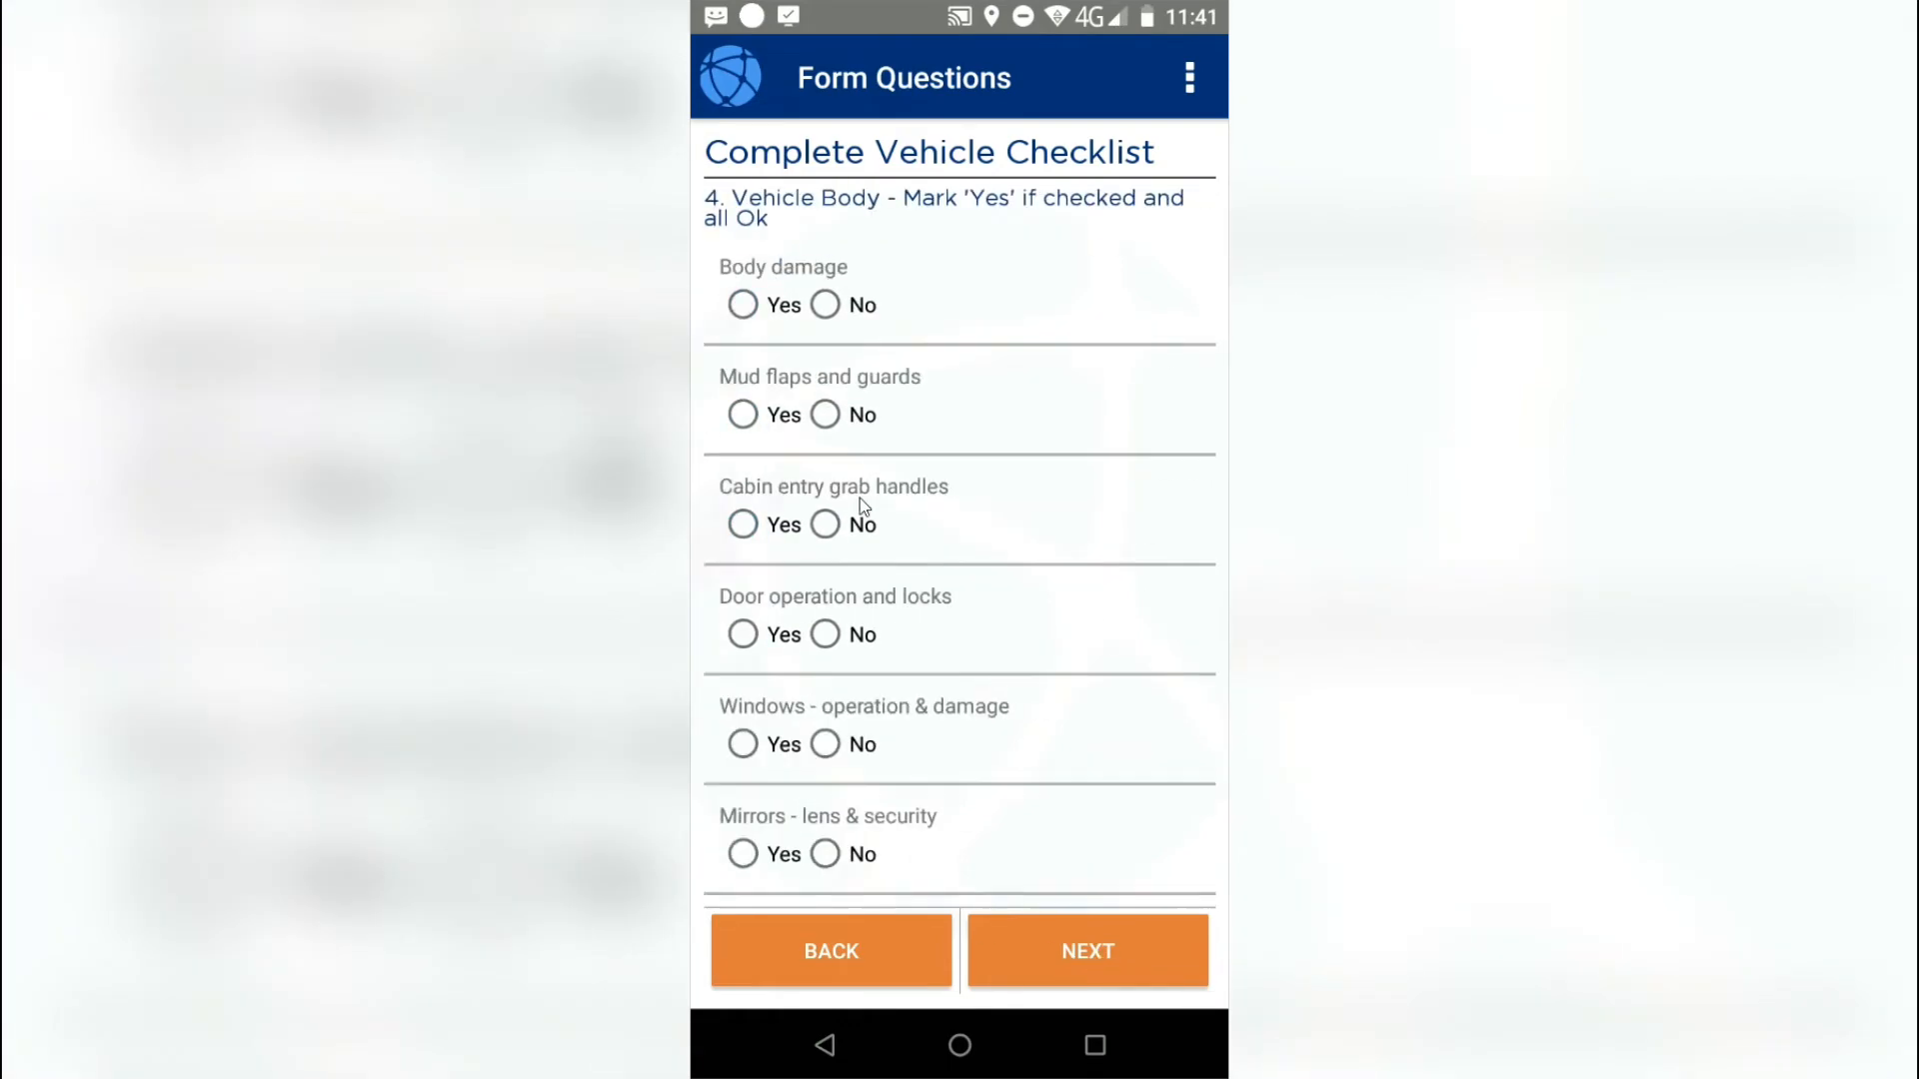
- Mark all Vehicle Body items, windows, mirrors and Brakes as Yes, then submit the checklist
{"action": "left_click", "coordinate": [742, 305]}
{"action": "left_click", "coordinate": [742, 414]}
{"action": "left_click", "coordinate": [743, 525]}
{"action": "left_click", "coordinate": [743, 635]}
{"action": "left_click", "coordinate": [742, 745]}
{"action": "left_click", "coordinate": [743, 854]}
{"action": "scroll", "coordinate": [743, 855], "scroll_direction": "down", "scroll_amount": 5}
{"action": "left_click", "coordinate": [739, 537]}
{"action": "left_click", "coordinate": [742, 645]}
{"action": "left_click", "coordinate": [742, 755]}
{"action": "left_click", "coordinate": [741, 864]}
{"action": "left_click", "coordinate": [1059, 940]}
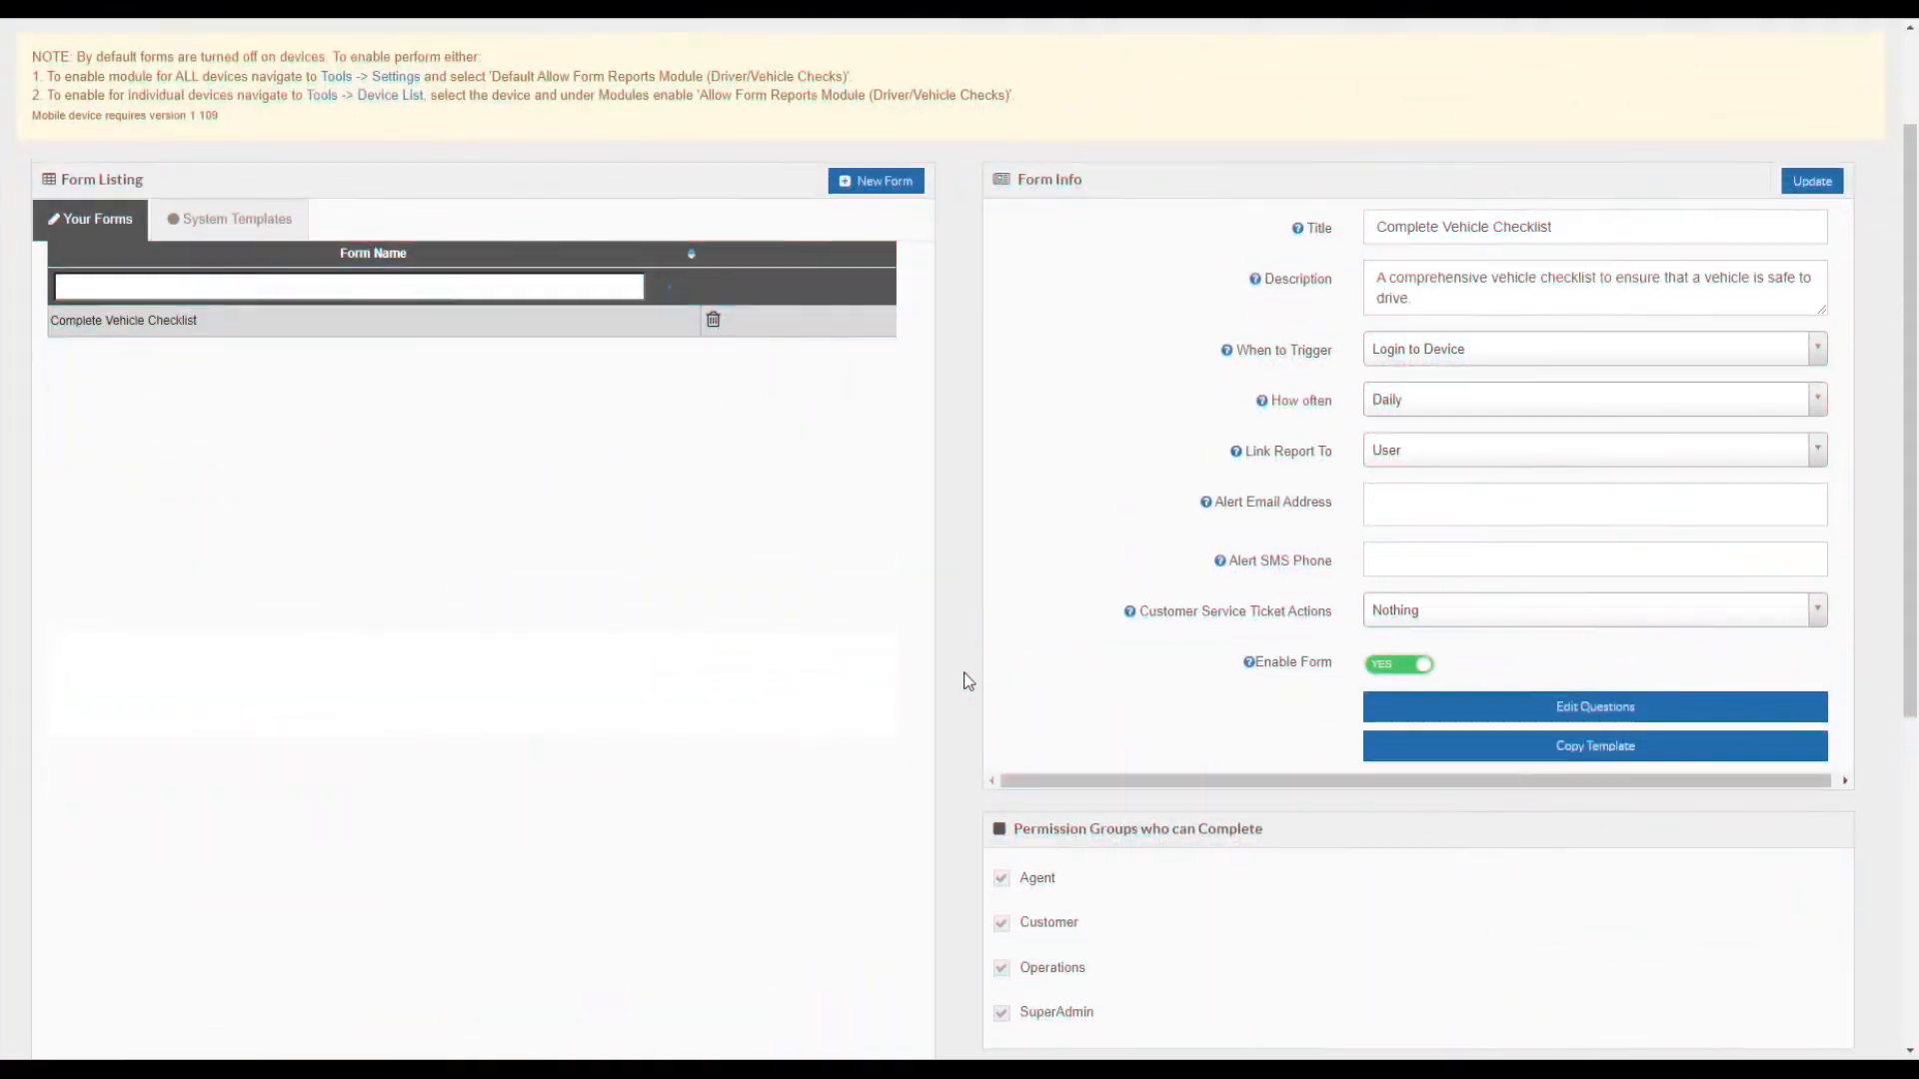
- Open Reports > Forms Completed to see the vehicle 12345 checklist entry
{"action": "scroll", "coordinate": [865, 652], "scroll_direction": "down", "scroll_amount": 3}
{"action": "scroll", "coordinate": [863, 647], "scroll_direction": "down", "scroll_amount": 3}
{"action": "scroll", "coordinate": [857, 644], "scroll_direction": "up", "scroll_amount": 7}
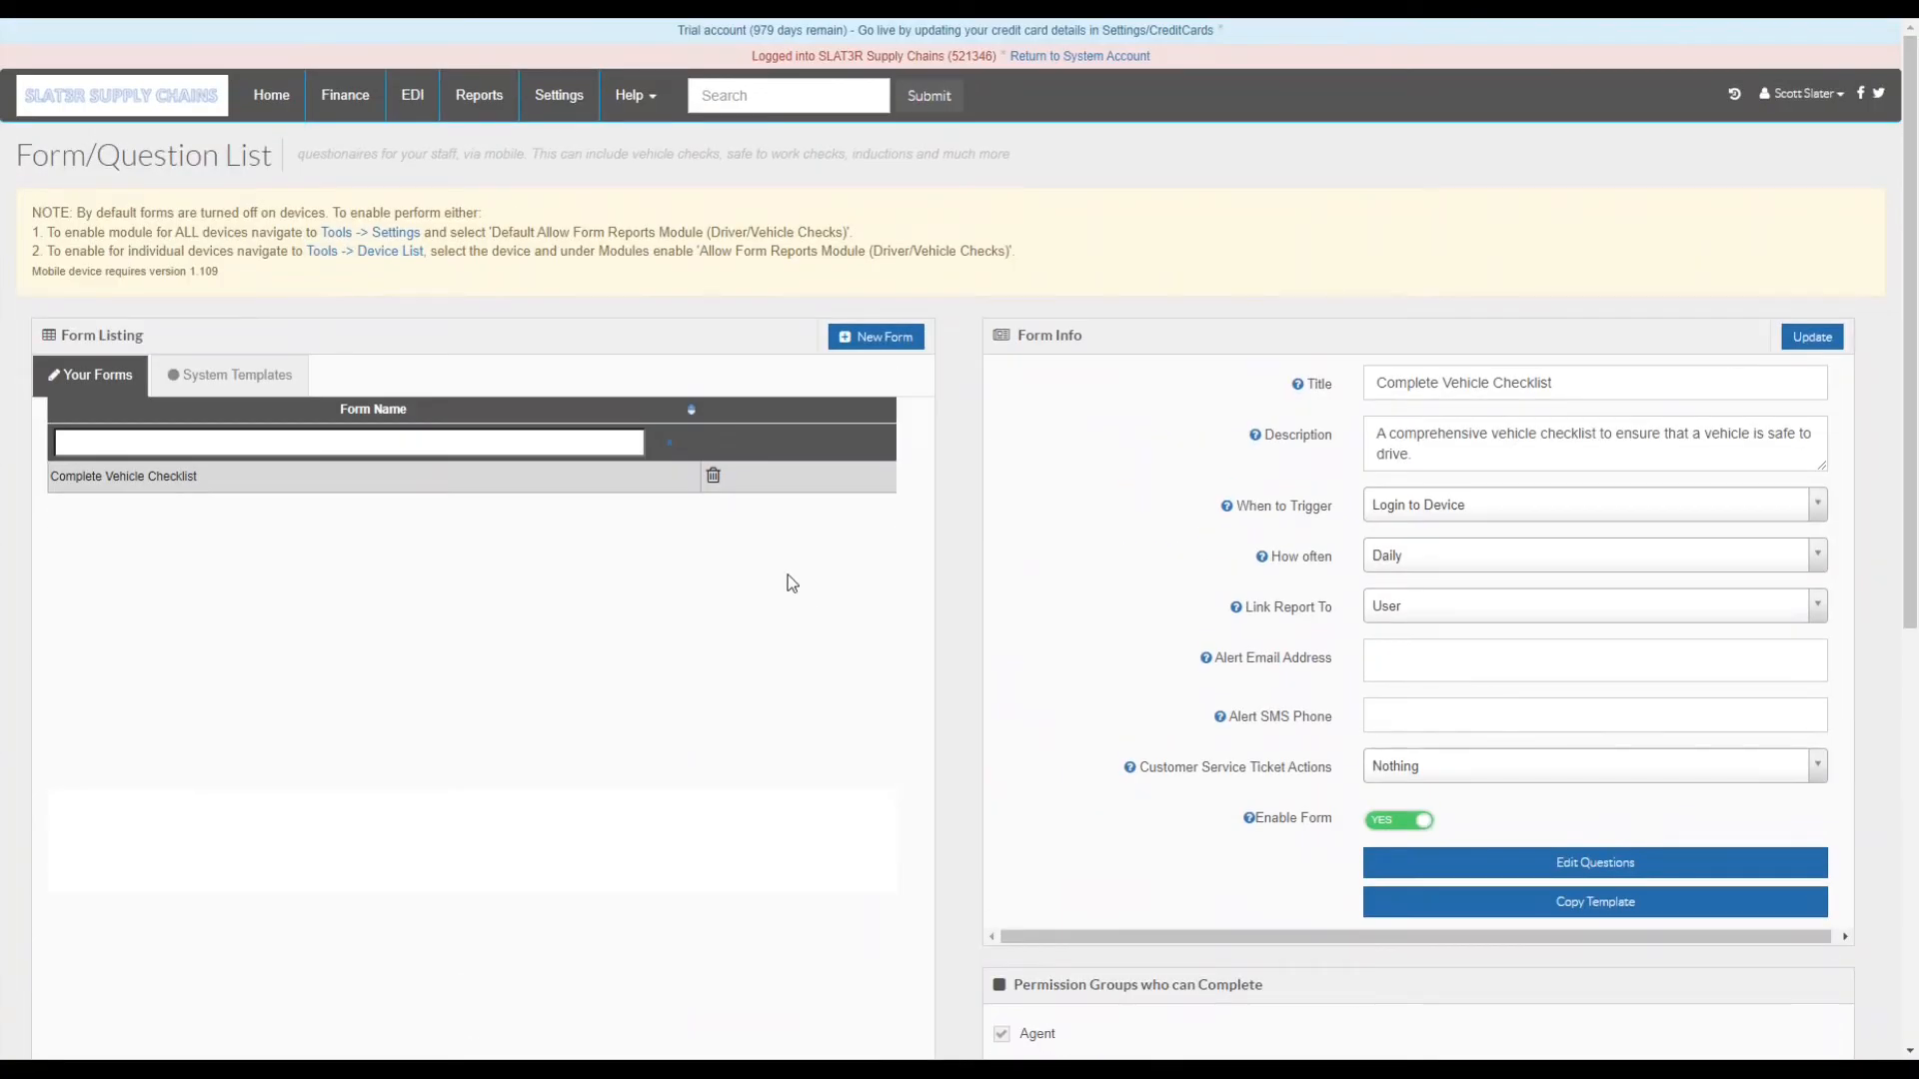
{"action": "left_click", "coordinate": [471, 95]}
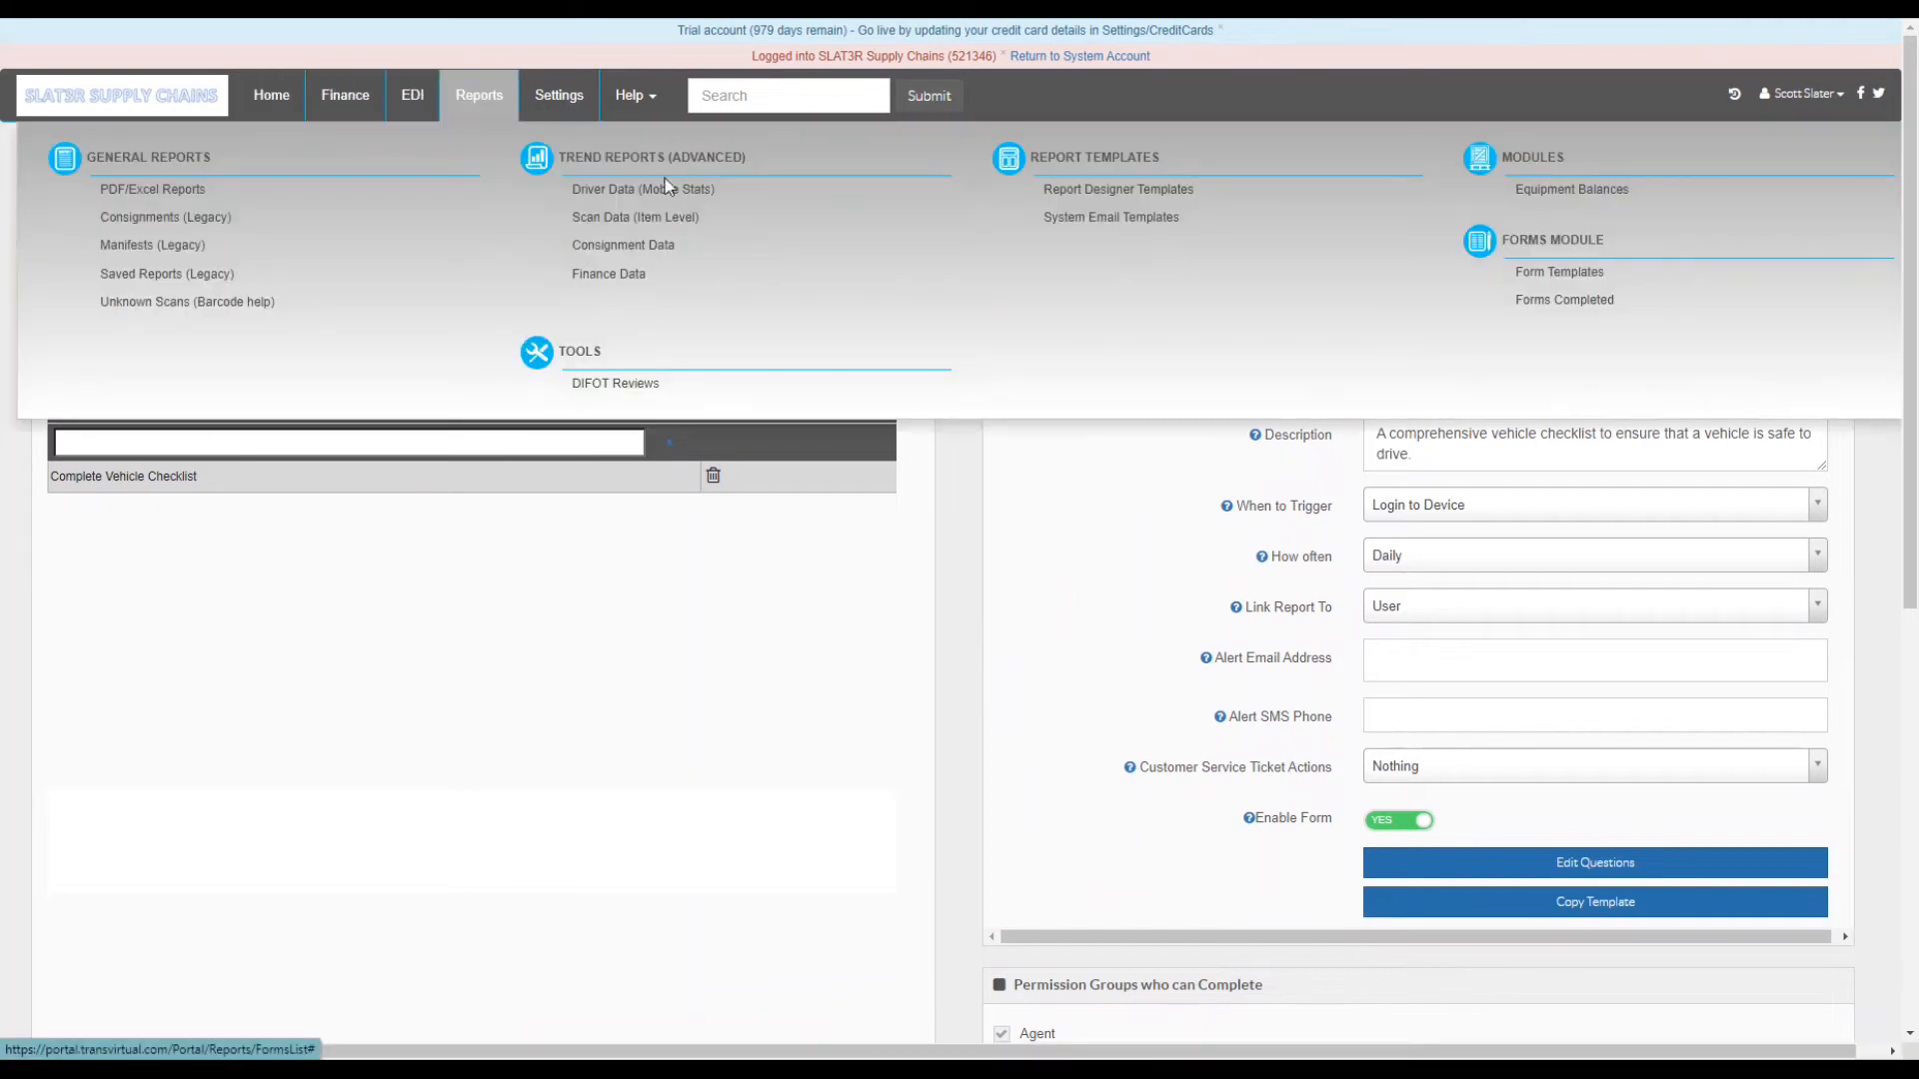
{"action": "left_click", "coordinate": [1587, 297]}
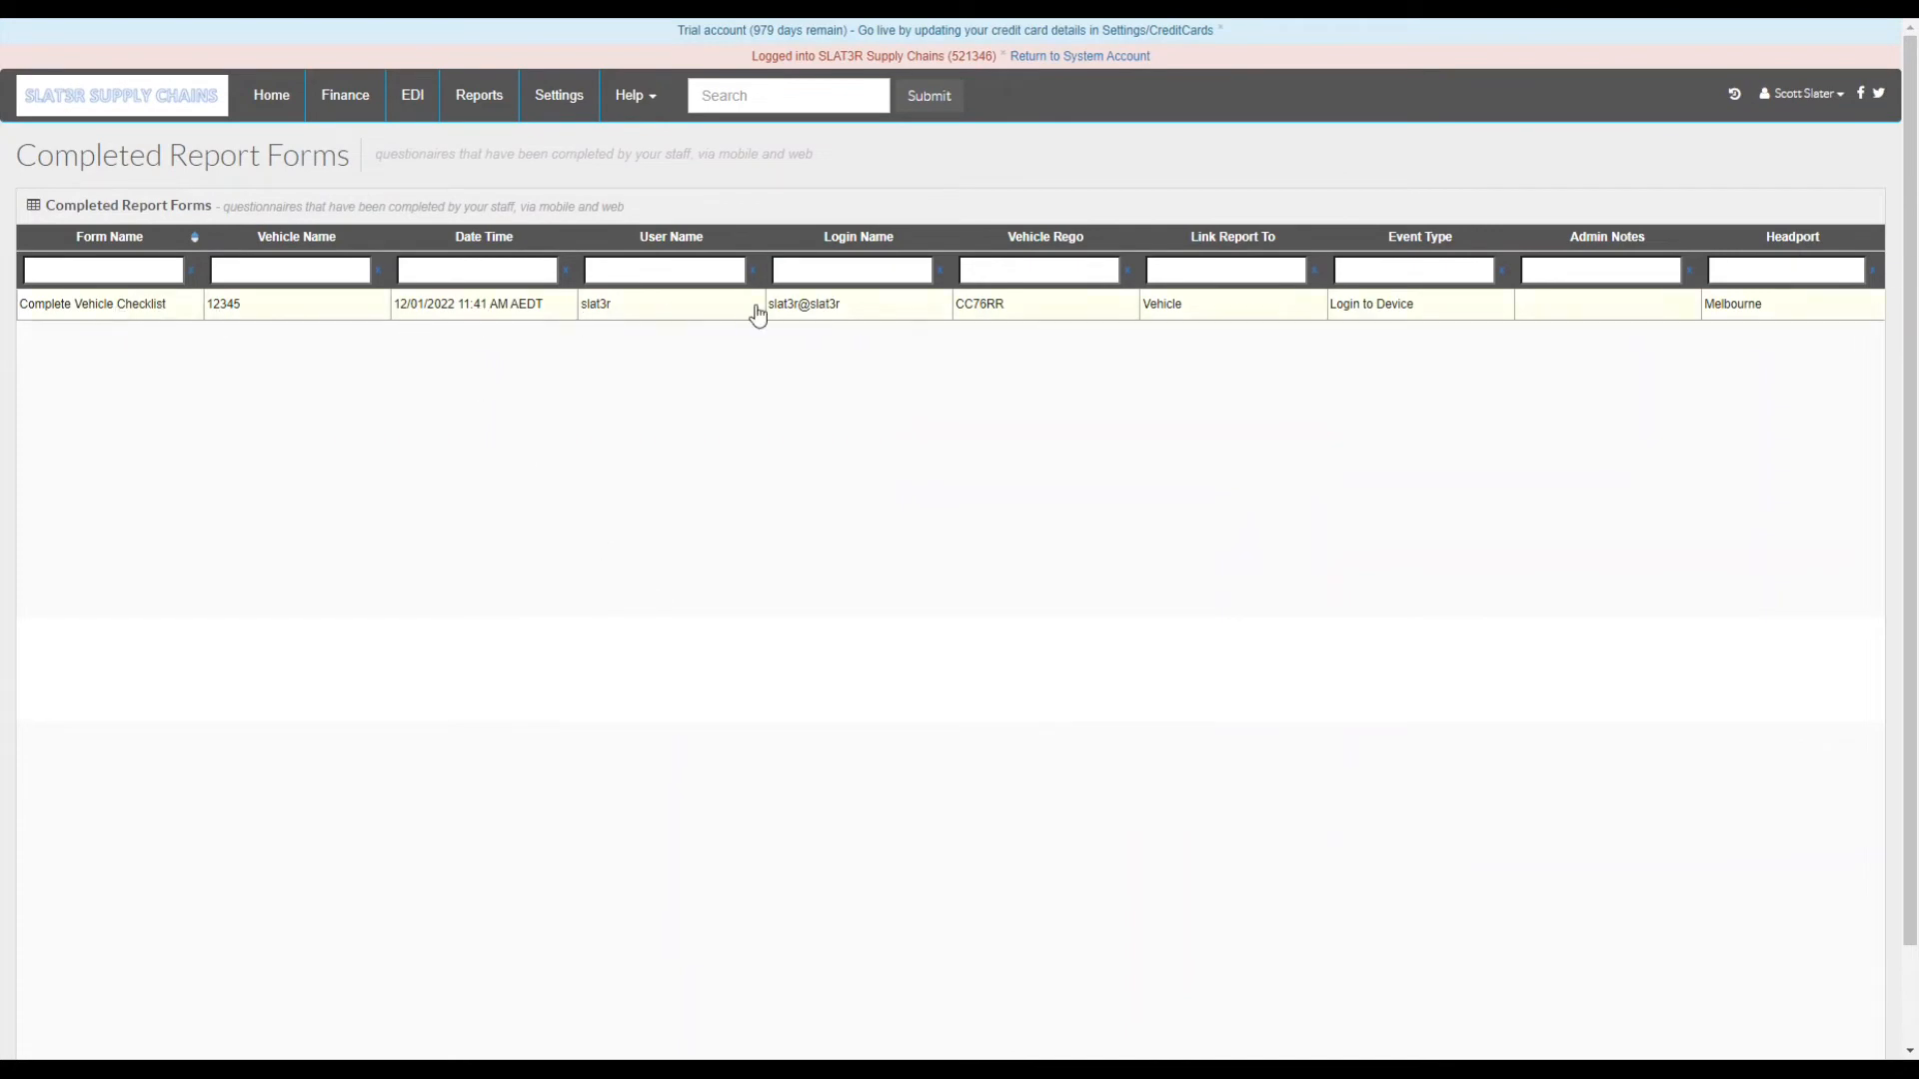
- Open the completed checklist report and scroll through its submitted answers
{"action": "left_click", "coordinate": [1133, 319]}
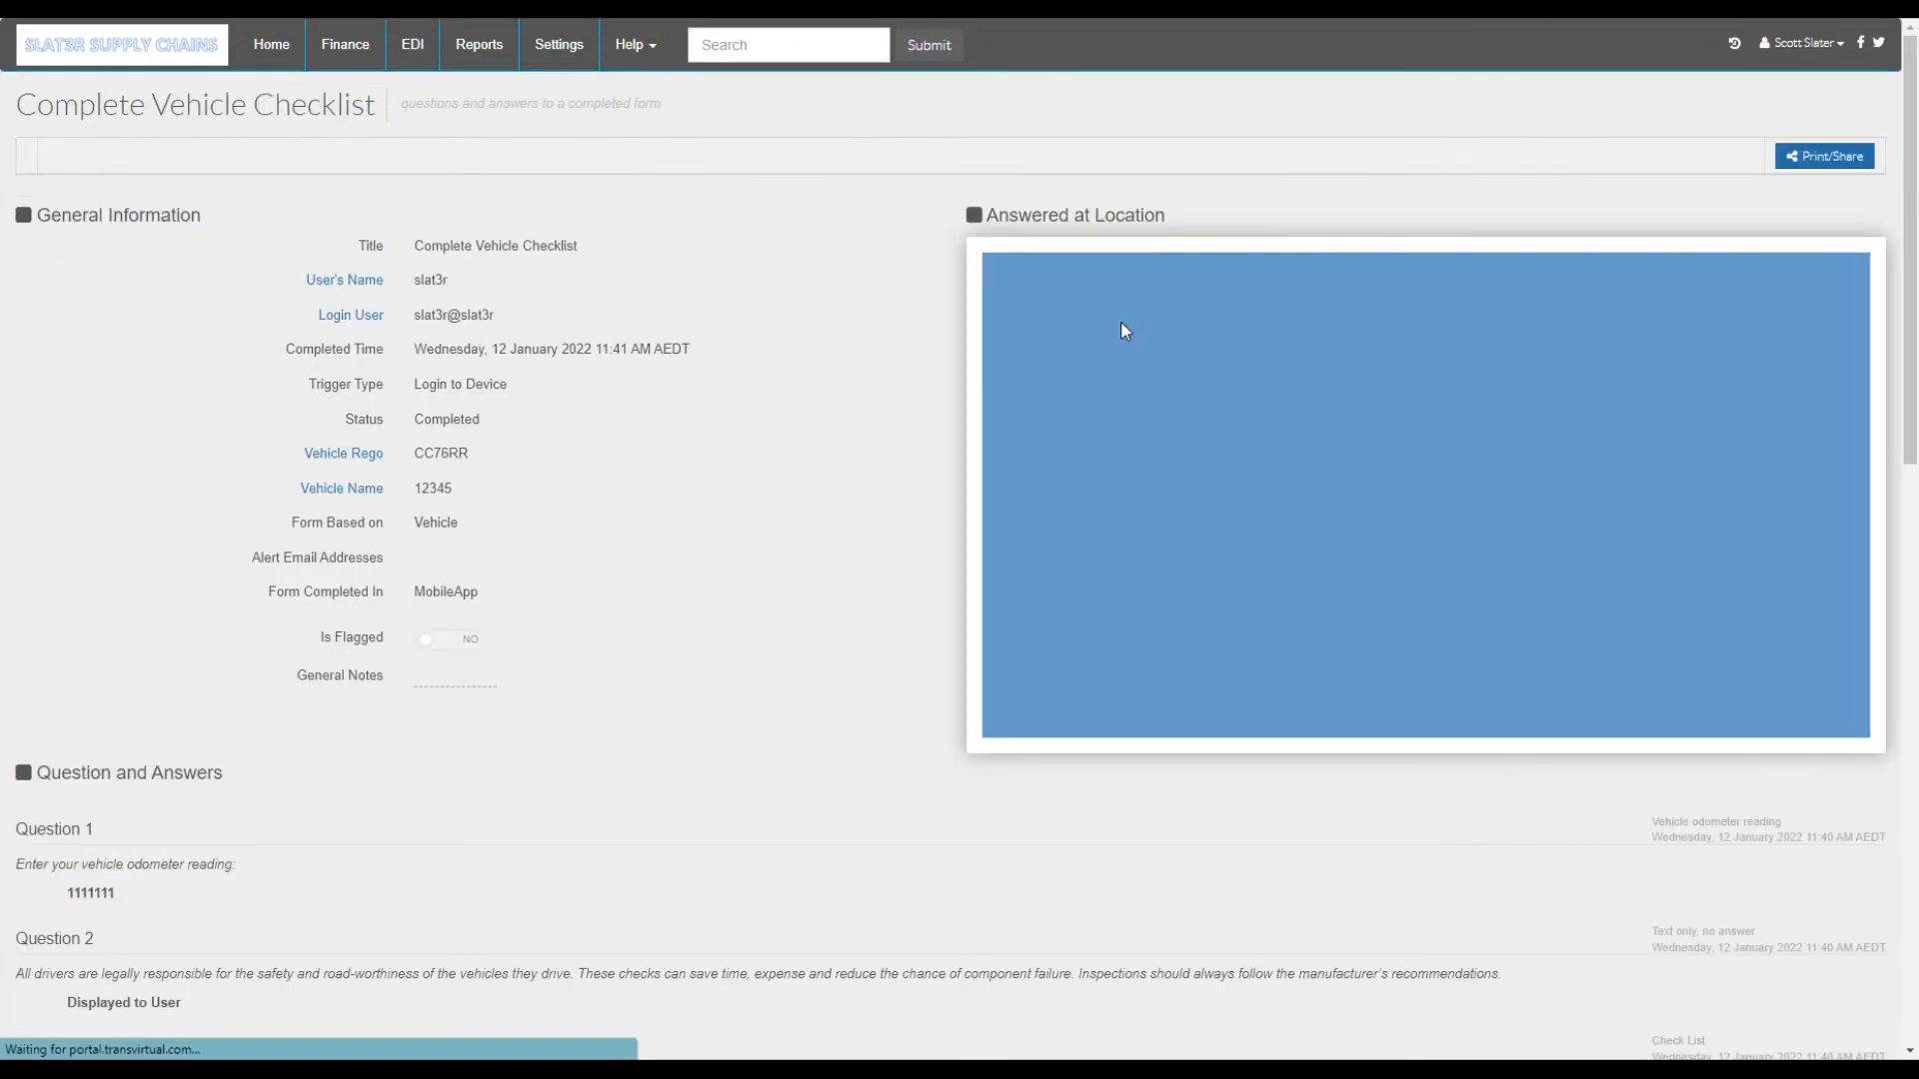
{"action": "scroll", "coordinate": [478, 646], "scroll_direction": "down", "scroll_amount": 15}
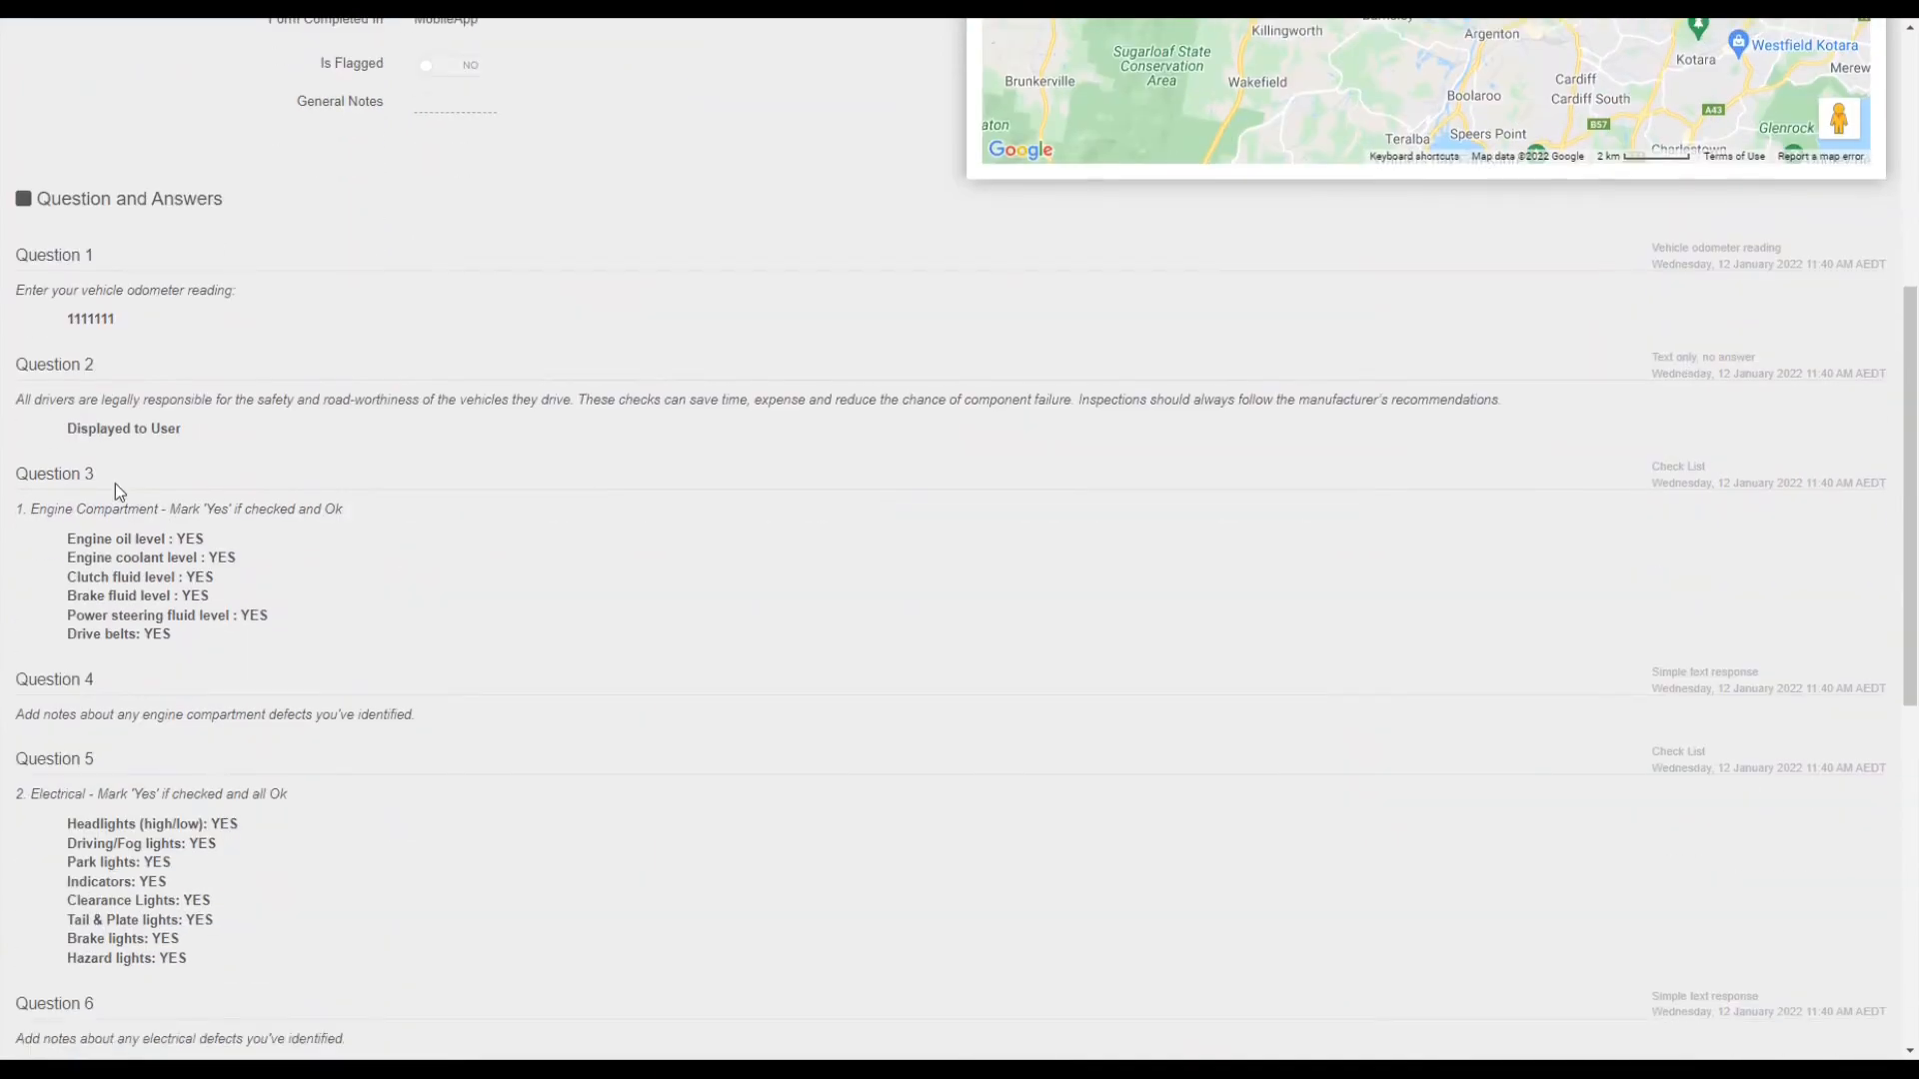
{"action": "scroll", "coordinate": [120, 580], "scroll_direction": "down", "scroll_amount": 2}
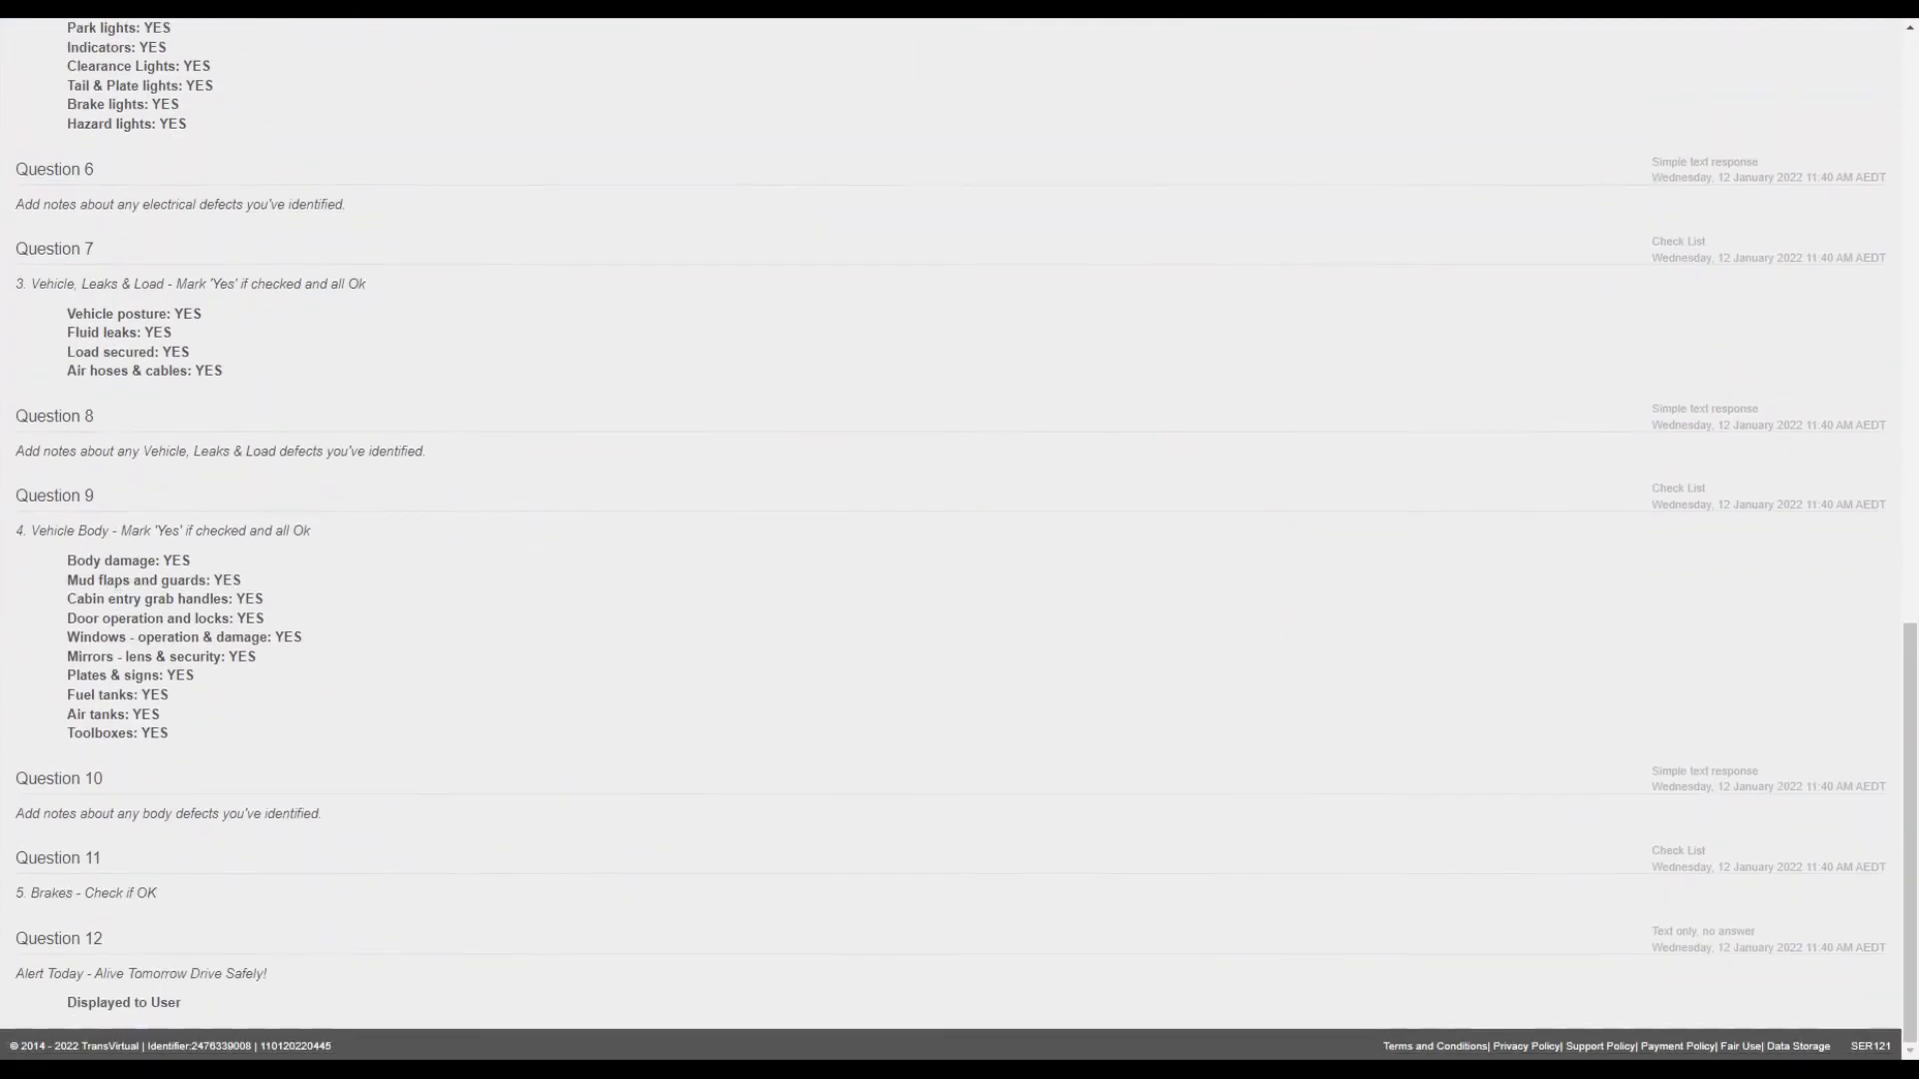
{"action": "scroll", "coordinate": [1166, 775], "scroll_direction": "up", "scroll_amount": 17}
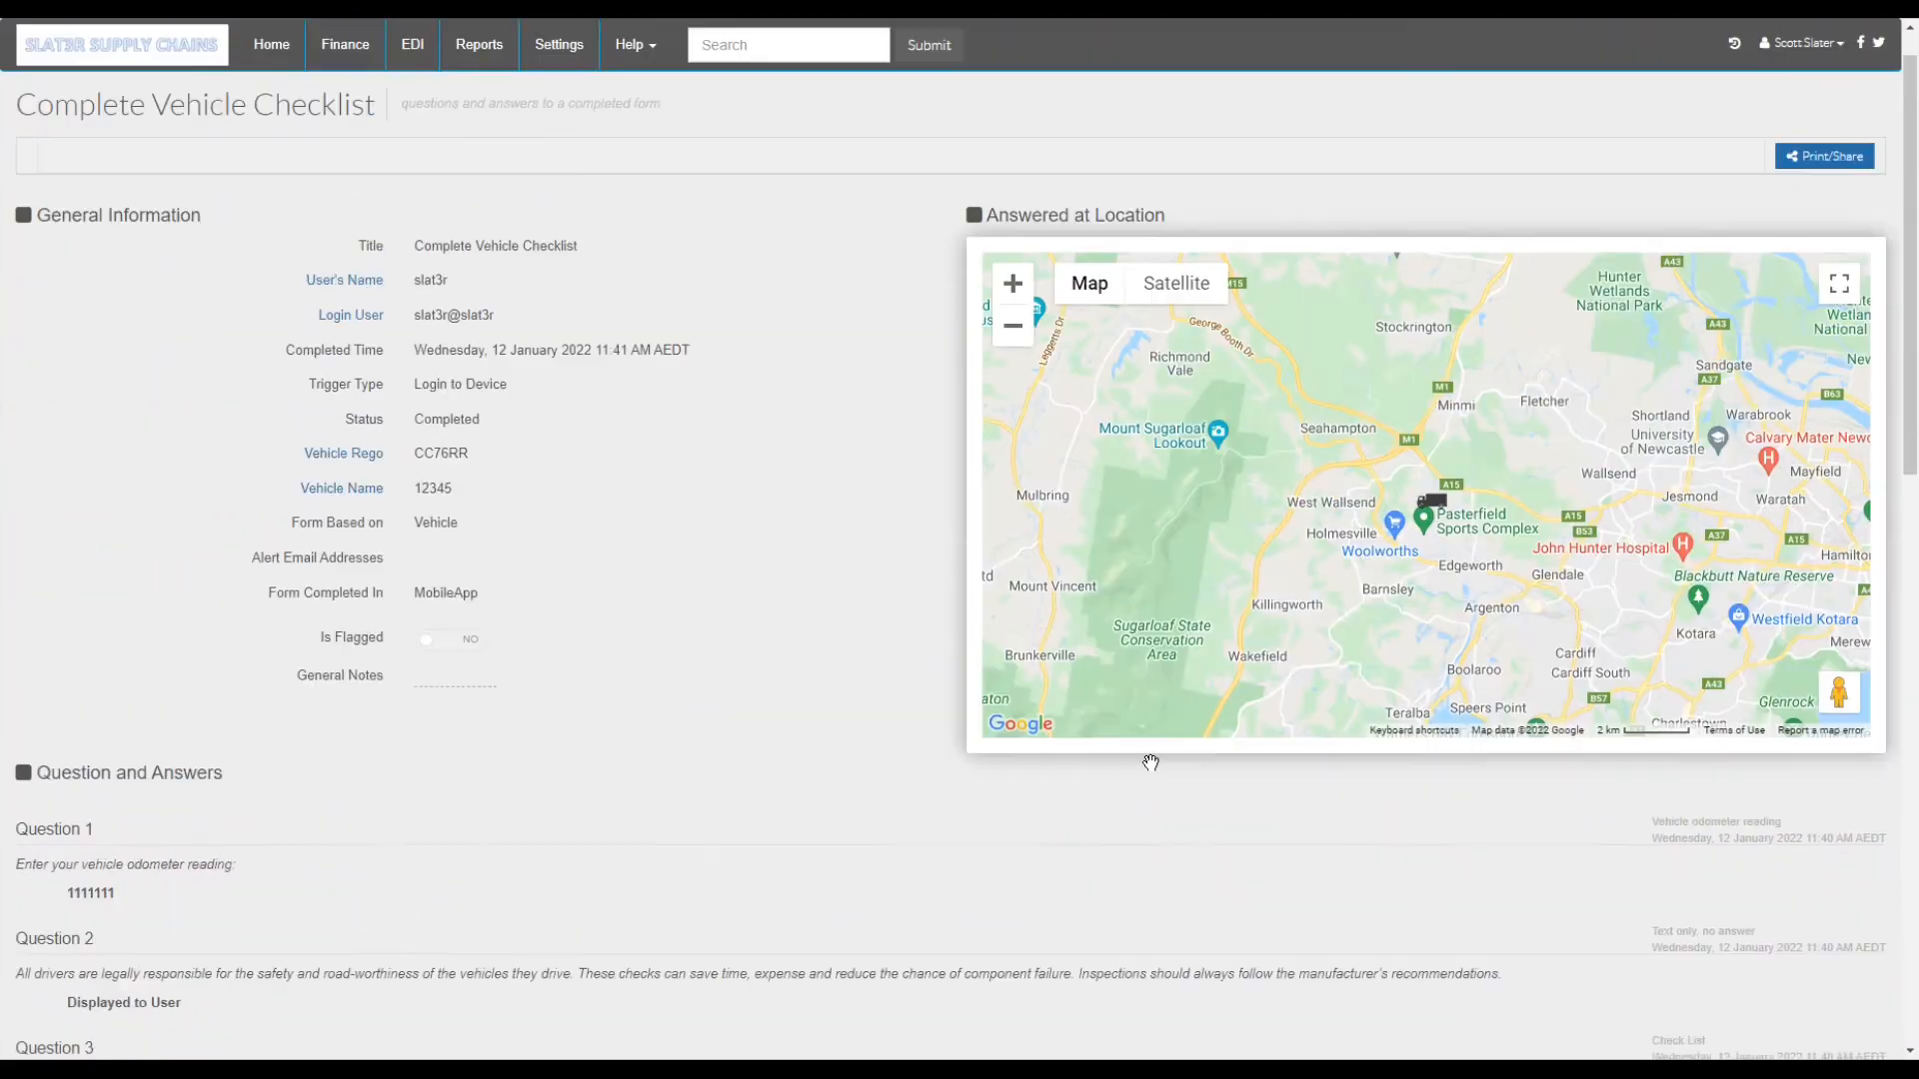
- Export the report as a PDF, view it, then go back to Form Templates
{"action": "left_click", "coordinate": [1824, 207]}
{"action": "left_click", "coordinate": [1132, 256]}
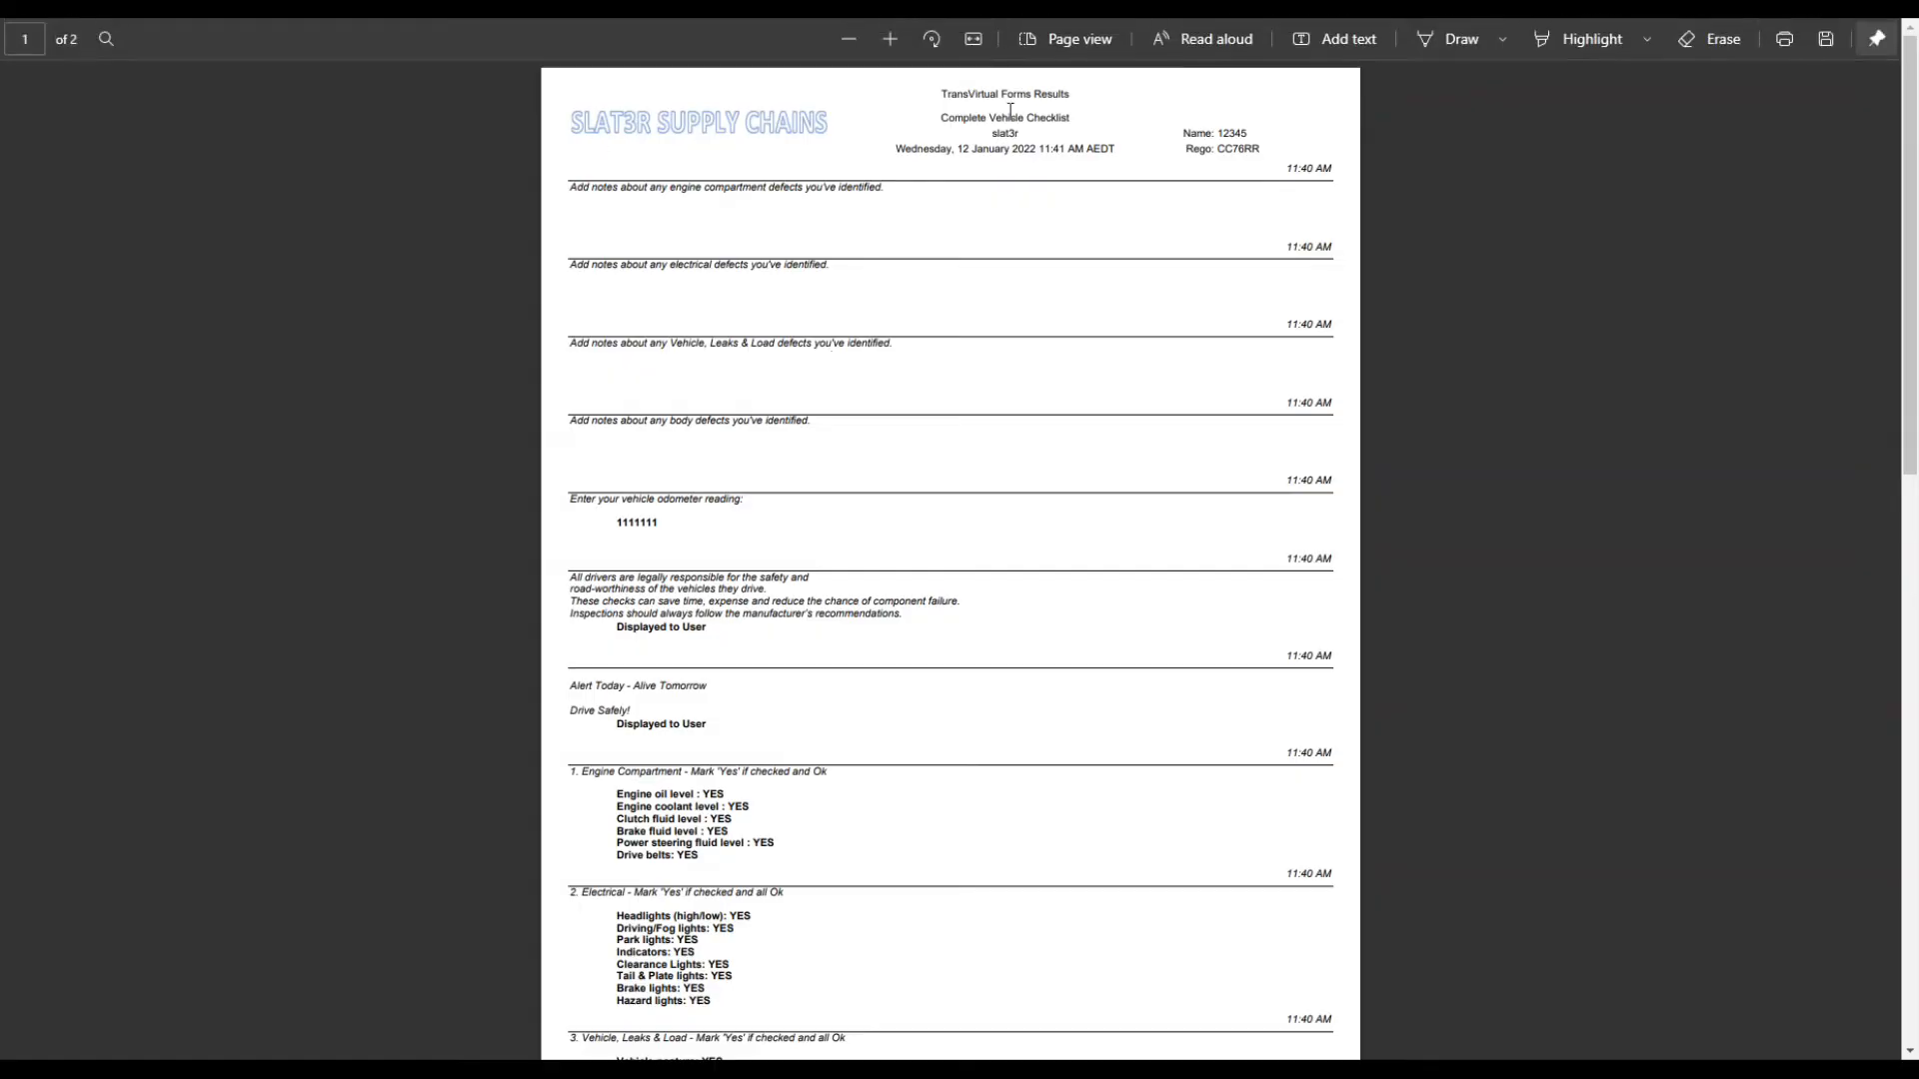
{"action": "scroll", "coordinate": [992, 327], "scroll_direction": "down", "scroll_amount": 10}
{"action": "scroll", "coordinate": [994, 335], "scroll_direction": "up", "scroll_amount": 10}
{"action": "left_click", "coordinate": [290, 9]}
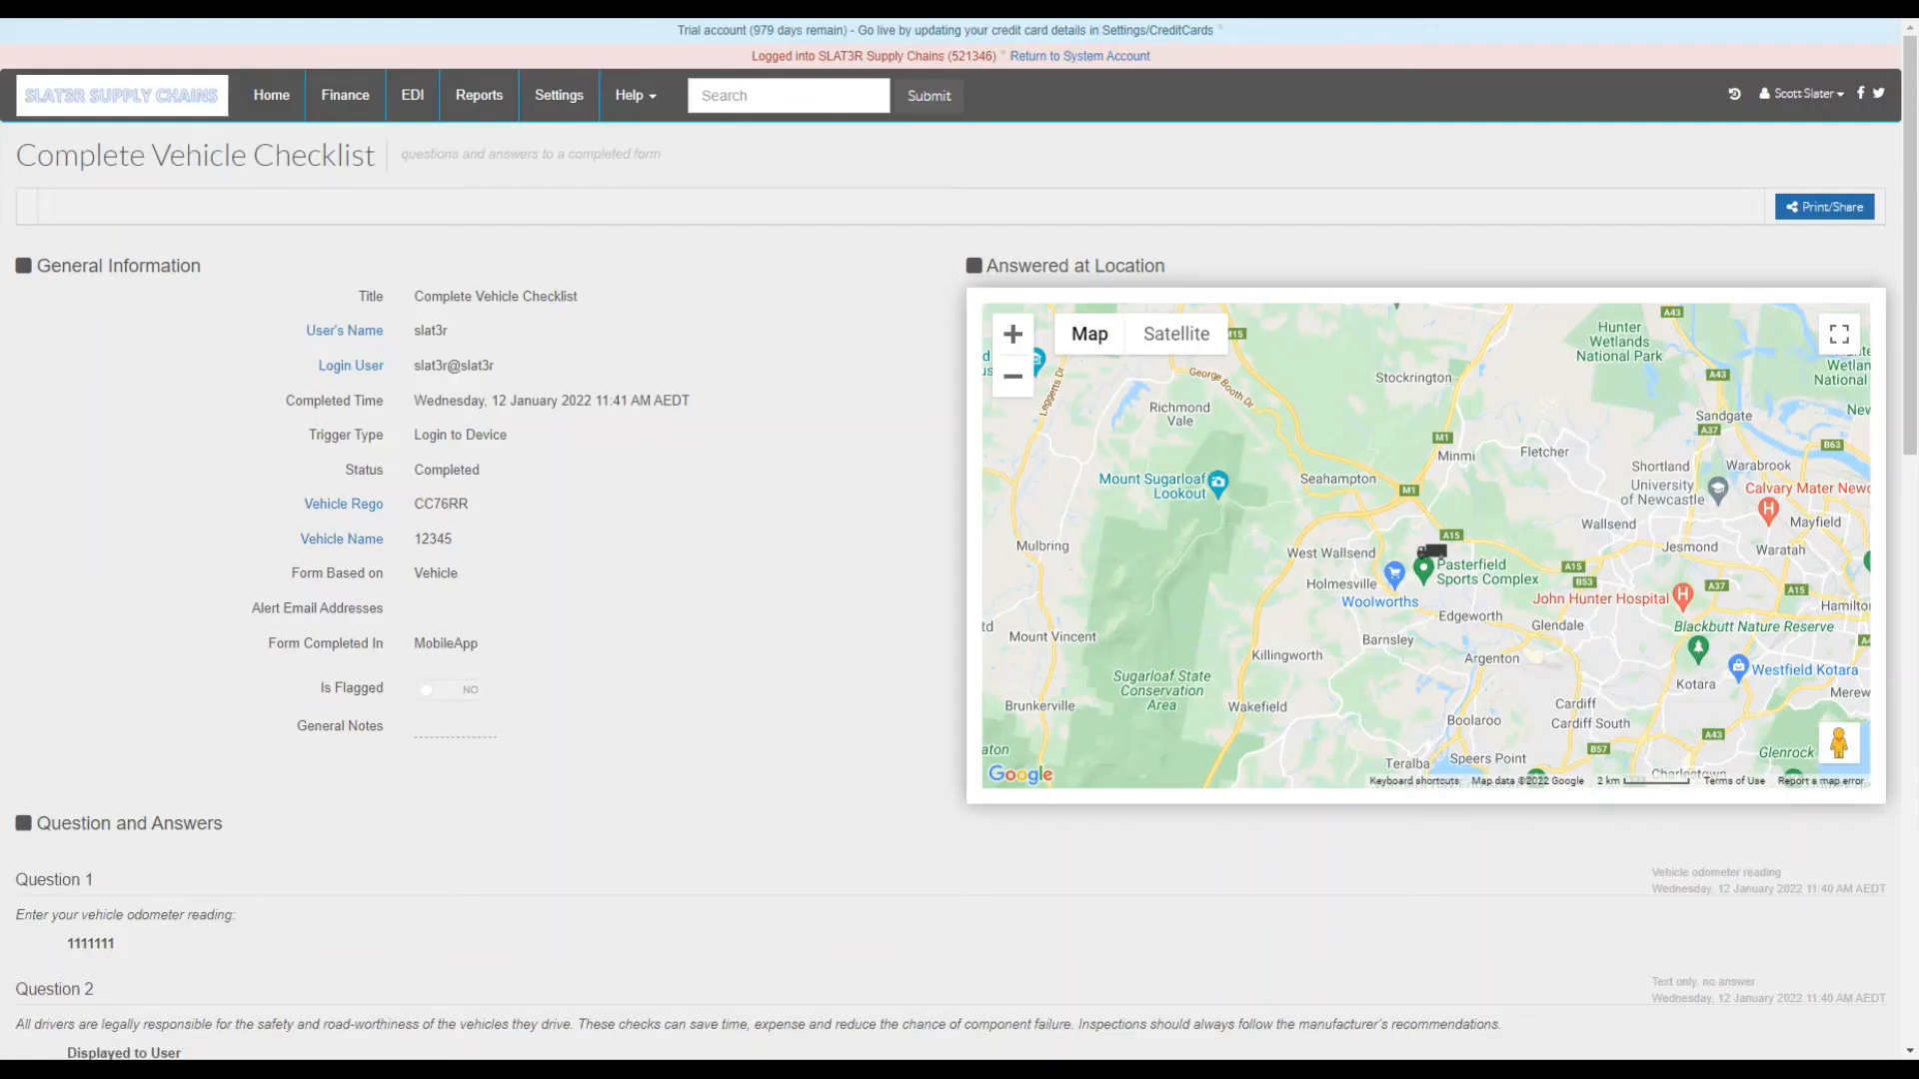
{"action": "mouse_move", "coordinate": [479, 96]}
{"action": "left_click", "coordinate": [1079, 193]}
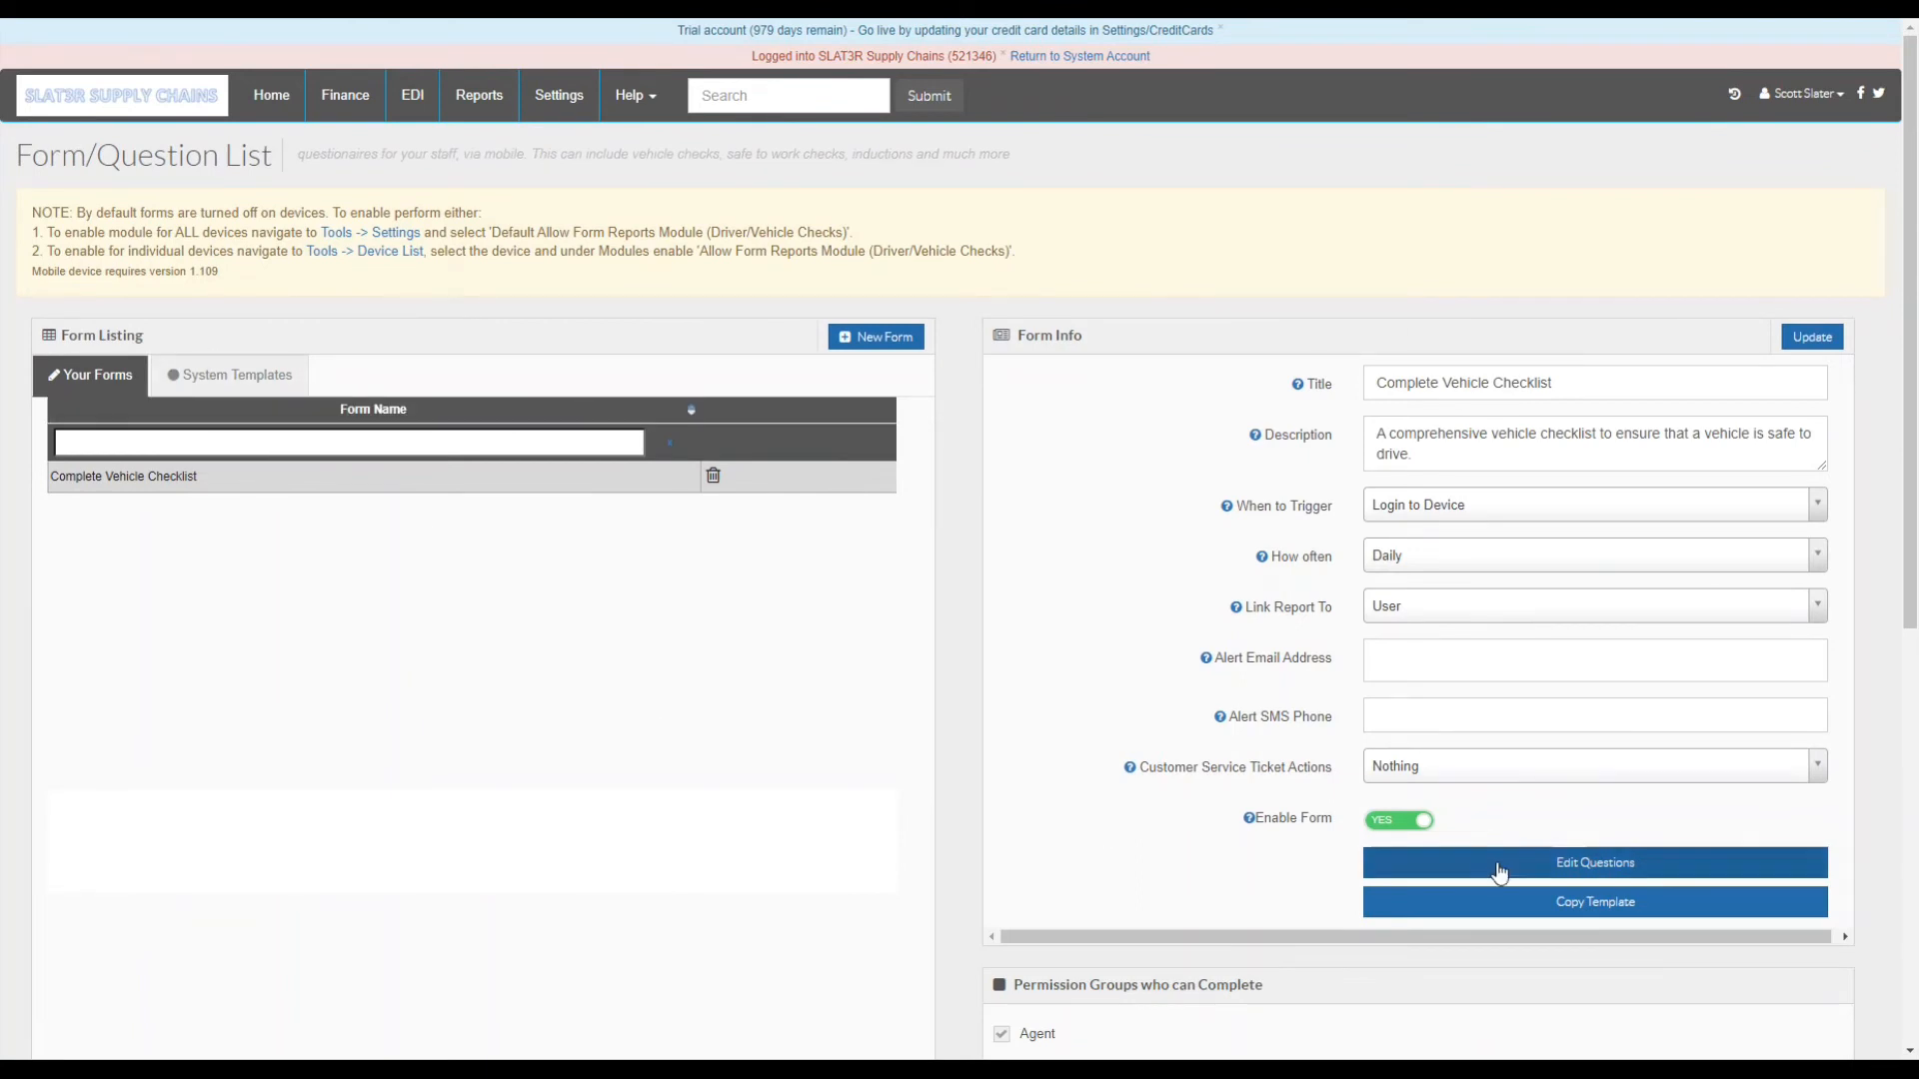
- Edit the checklist's questions, making question 1 a Tick box (yes/no) response
{"action": "left_click", "coordinate": [1567, 873]}
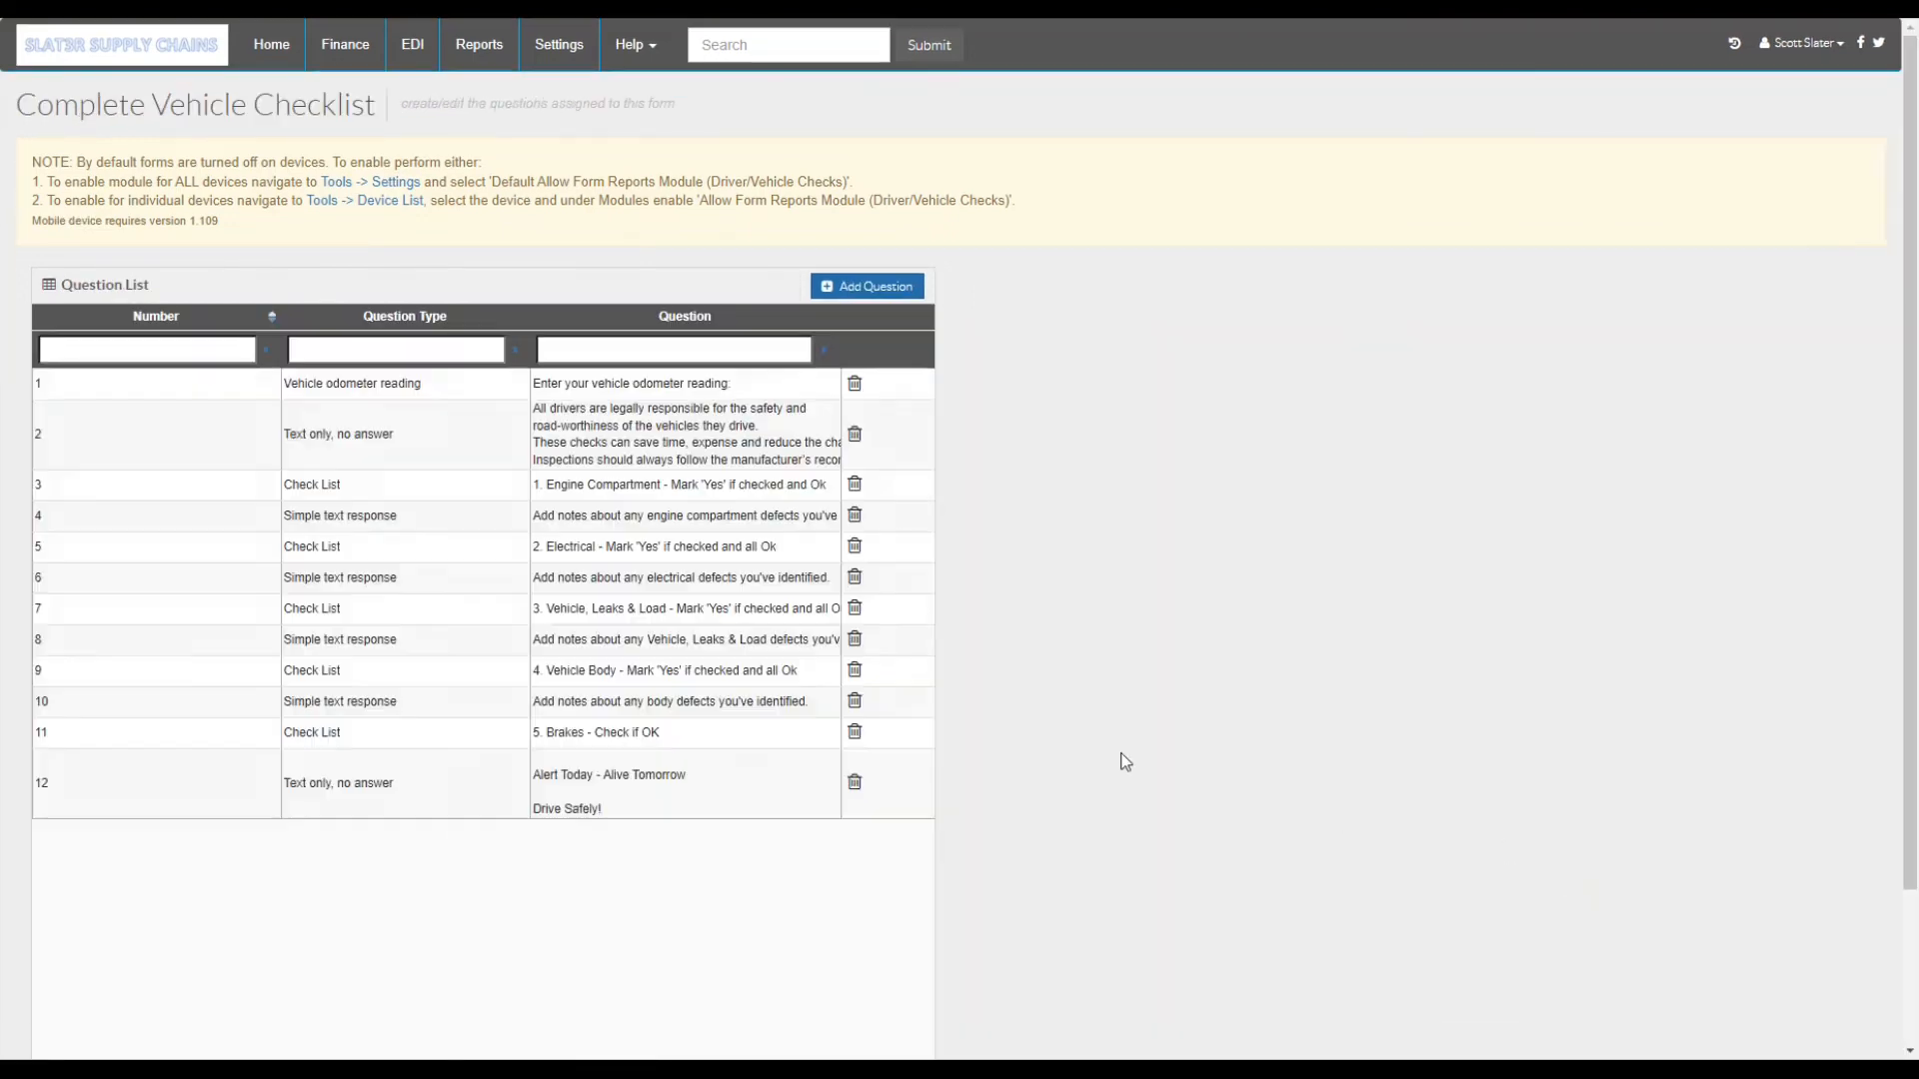
{"action": "left_click", "coordinate": [174, 437]}
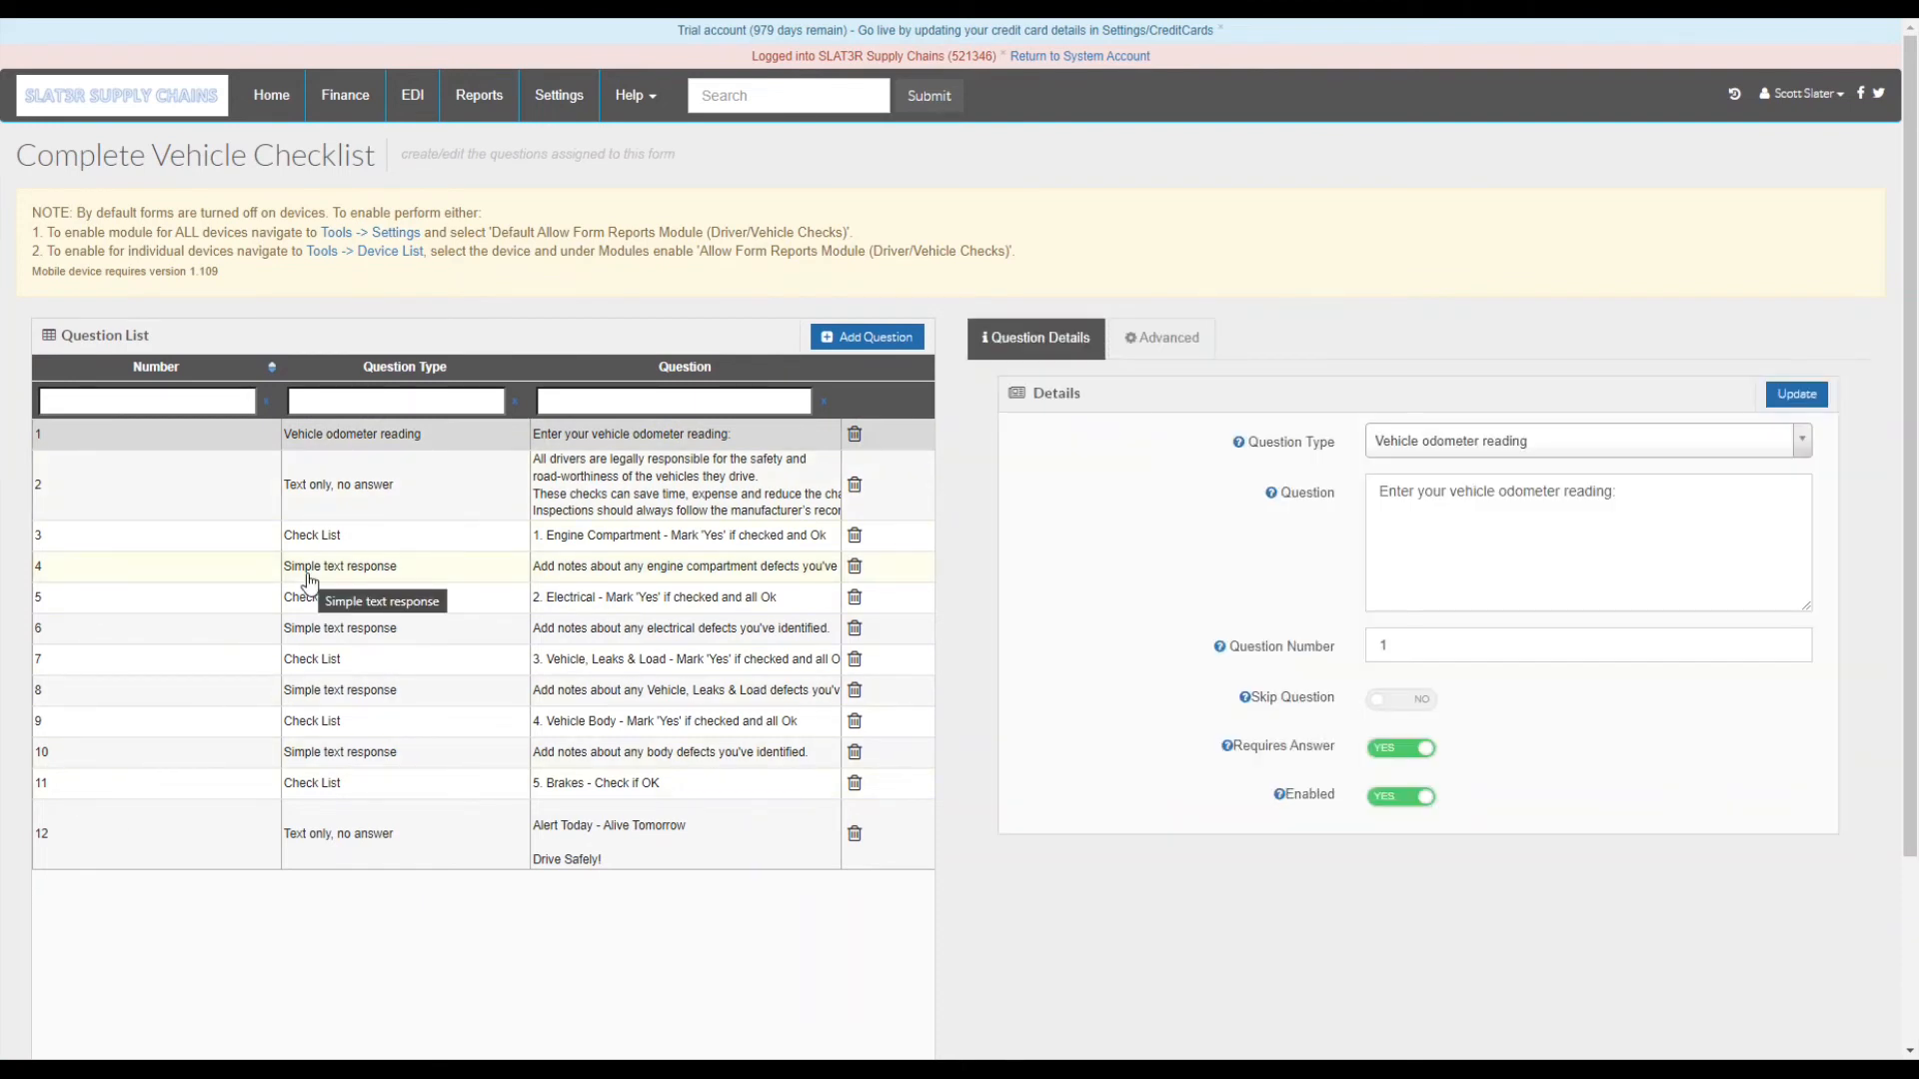
{"action": "left_click", "coordinate": [1457, 443]}
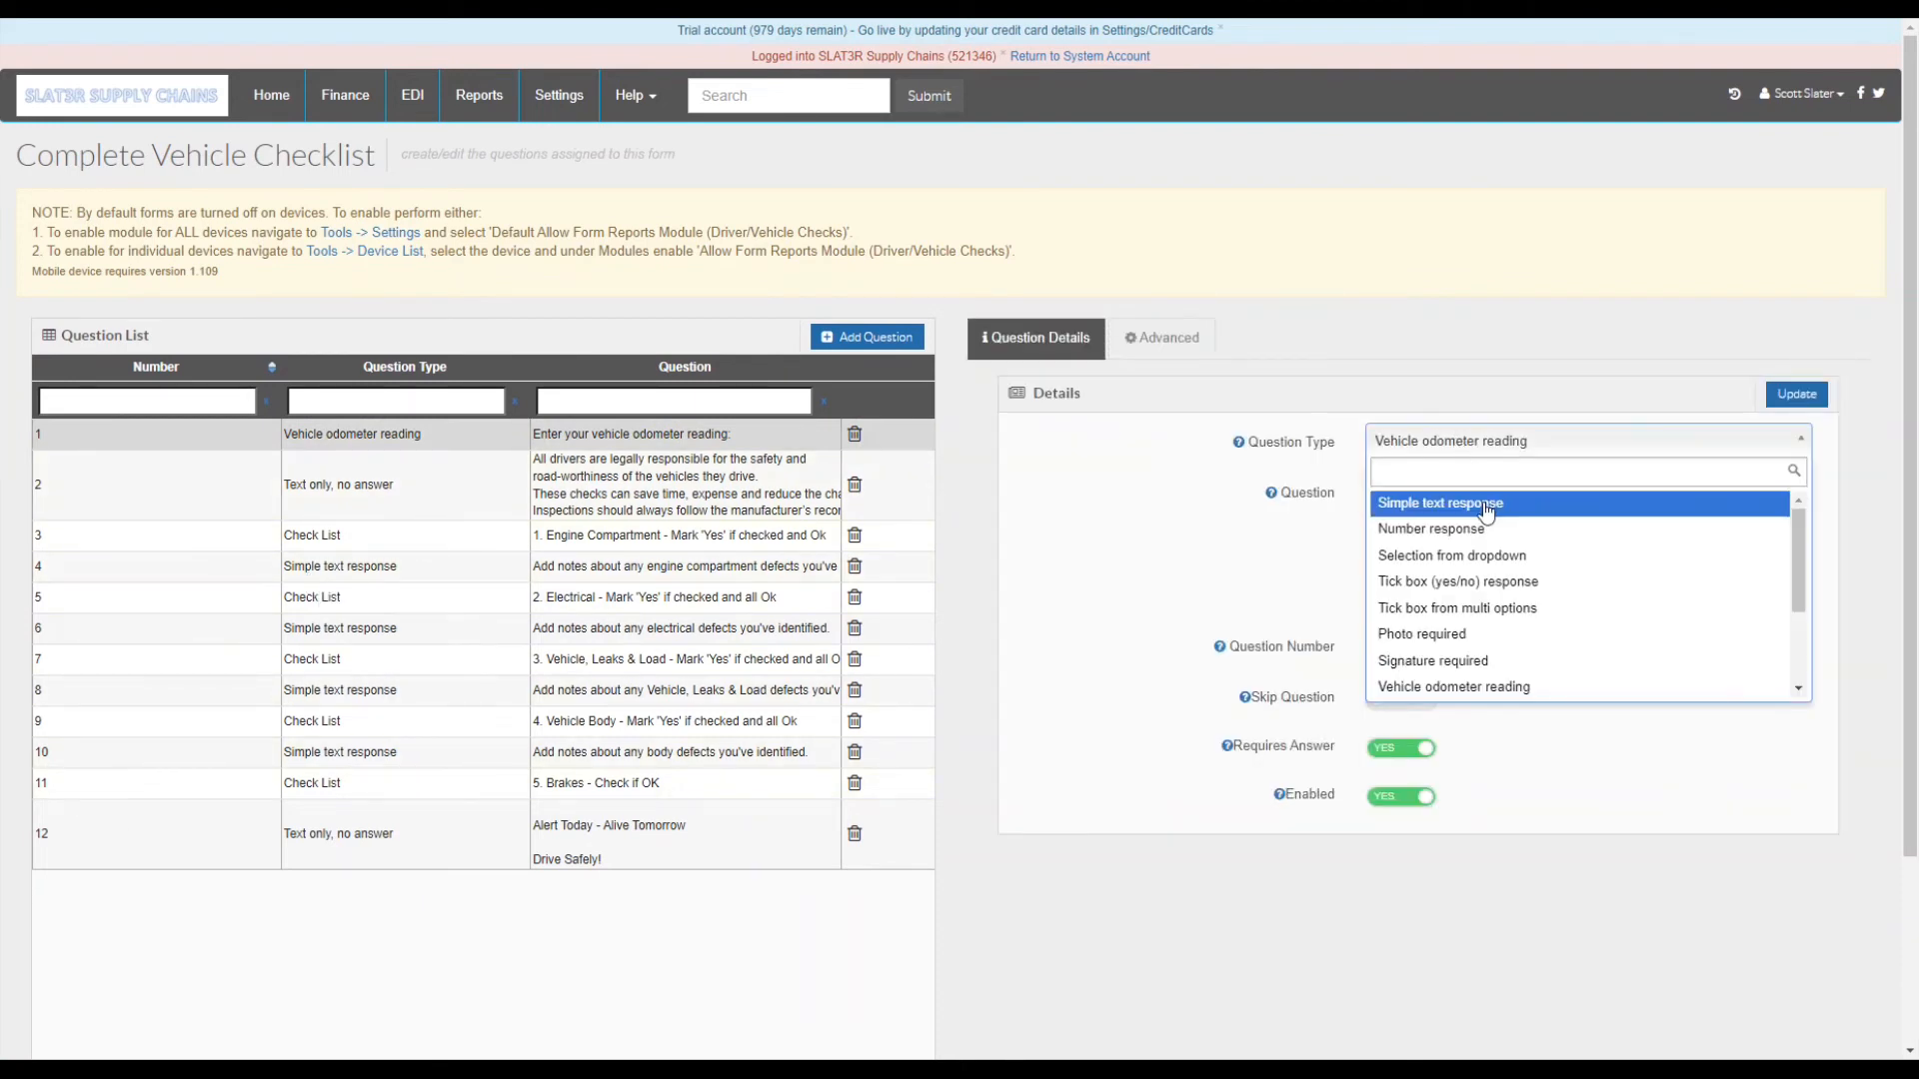
{"action": "scroll", "coordinate": [1459, 560], "scroll_direction": "down", "scroll_amount": 1}
{"action": "left_click", "coordinate": [1459, 556]}
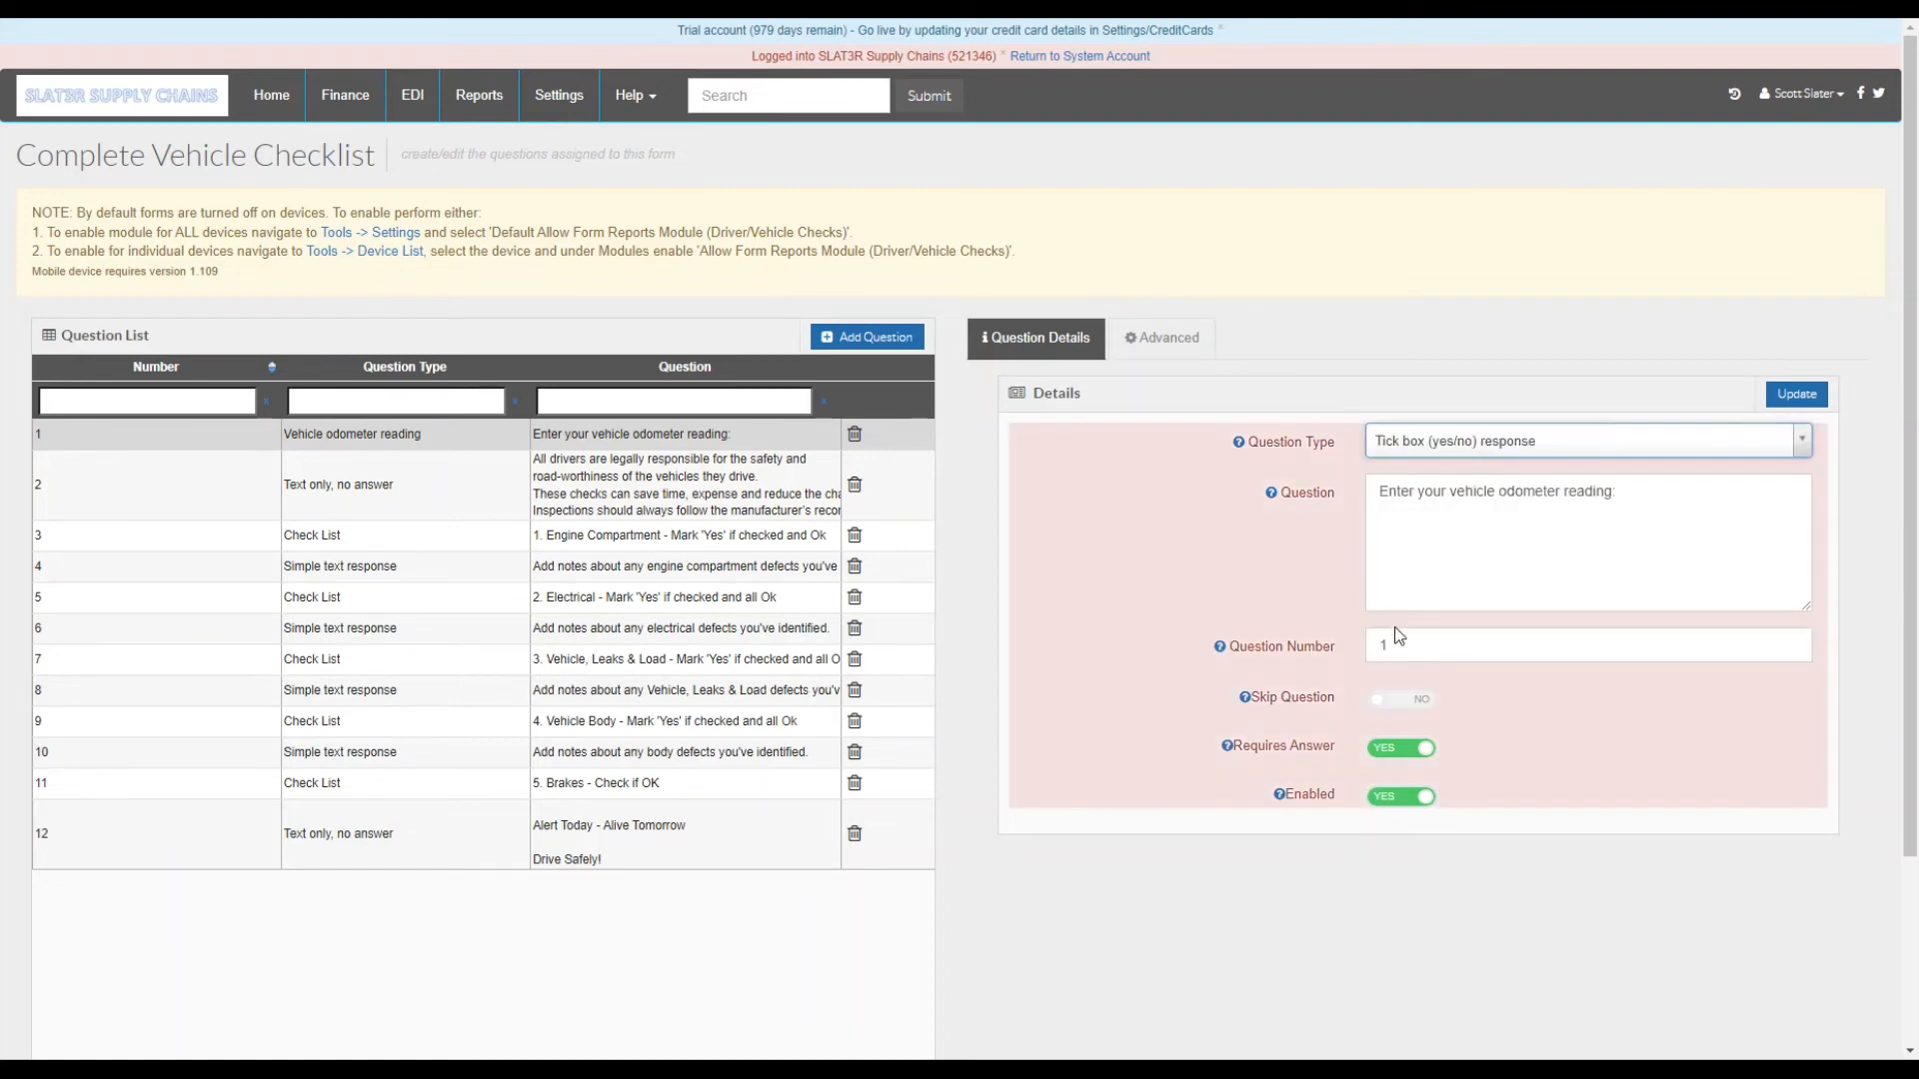
- Review question 1's Skip help note and show its jump and alert logic settings
{"action": "left_click_drag", "start_coordinate": [1597, 497], "coordinate": [1379, 484]}
{"action": "left_click", "coordinate": [1459, 596]}
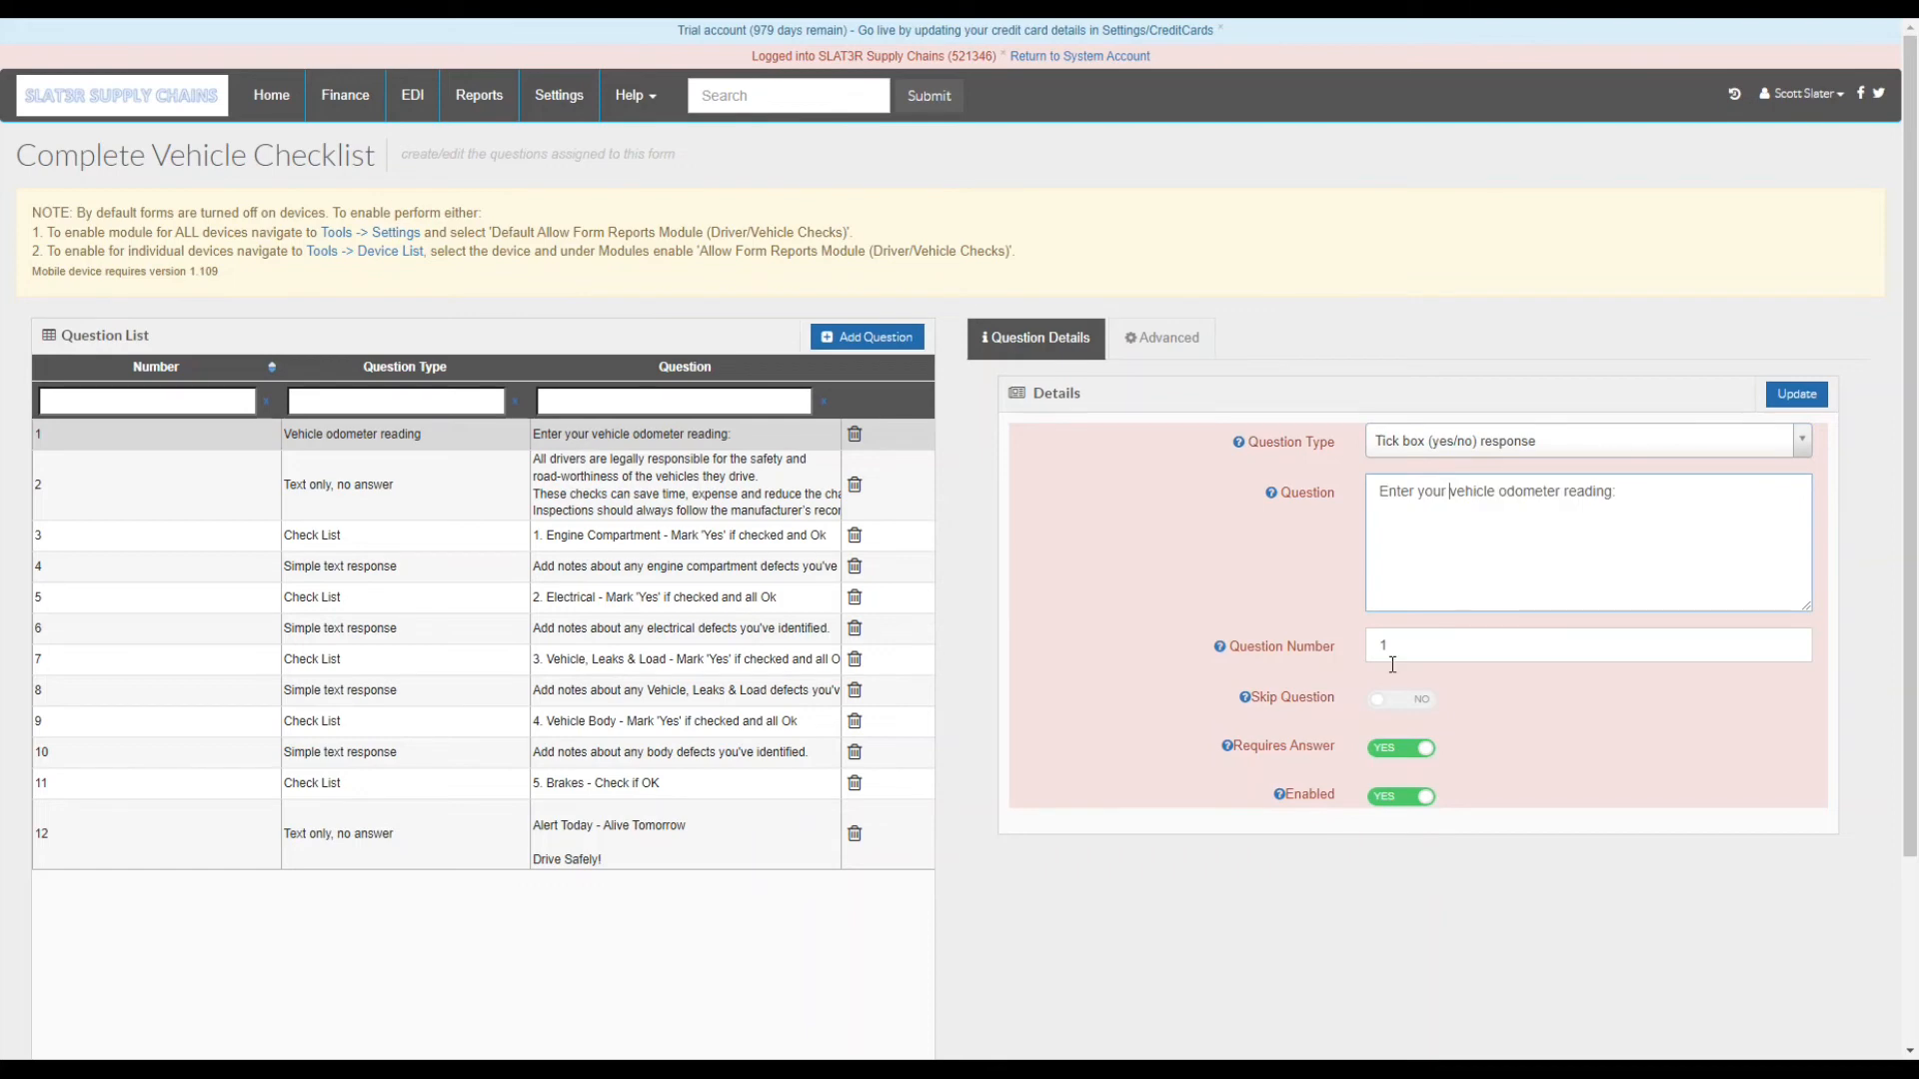
{"action": "mouse_move", "coordinate": [1246, 698]}
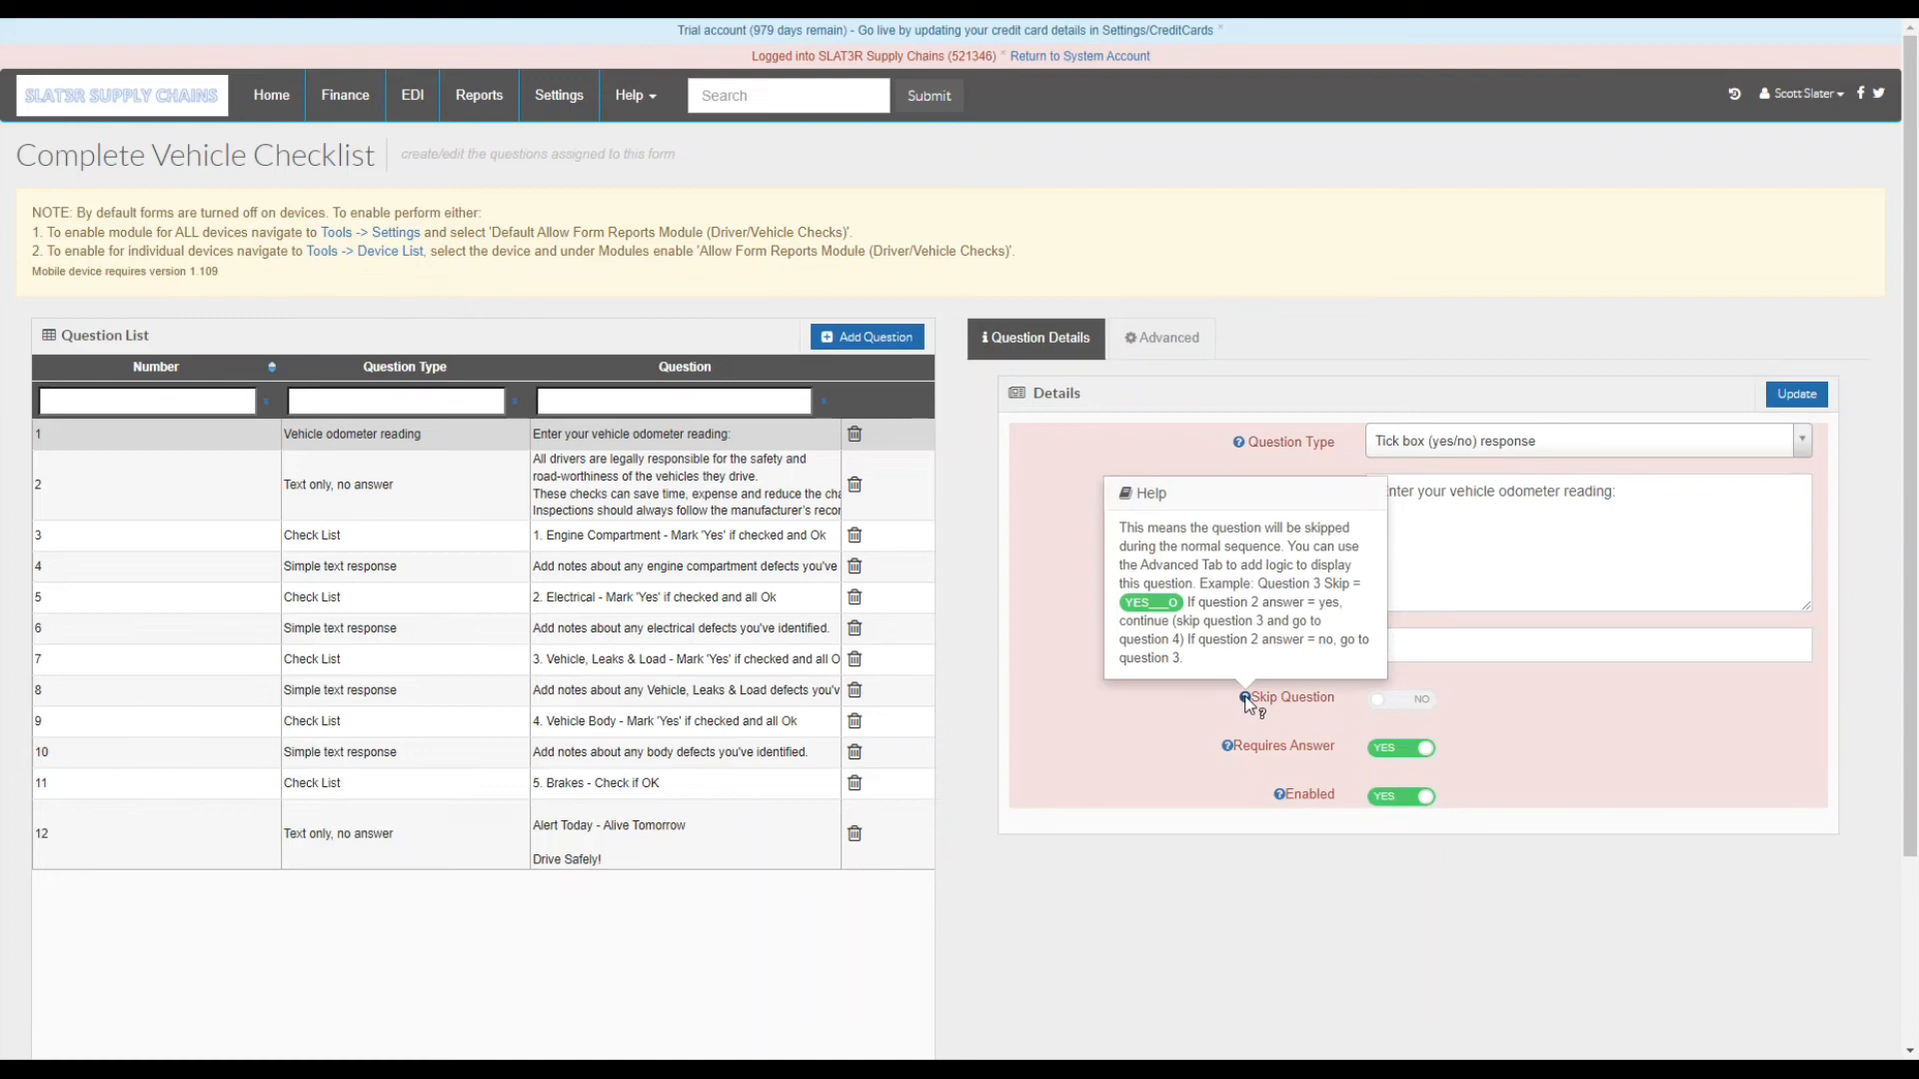
{"action": "left_click", "coordinate": [1247, 700]}
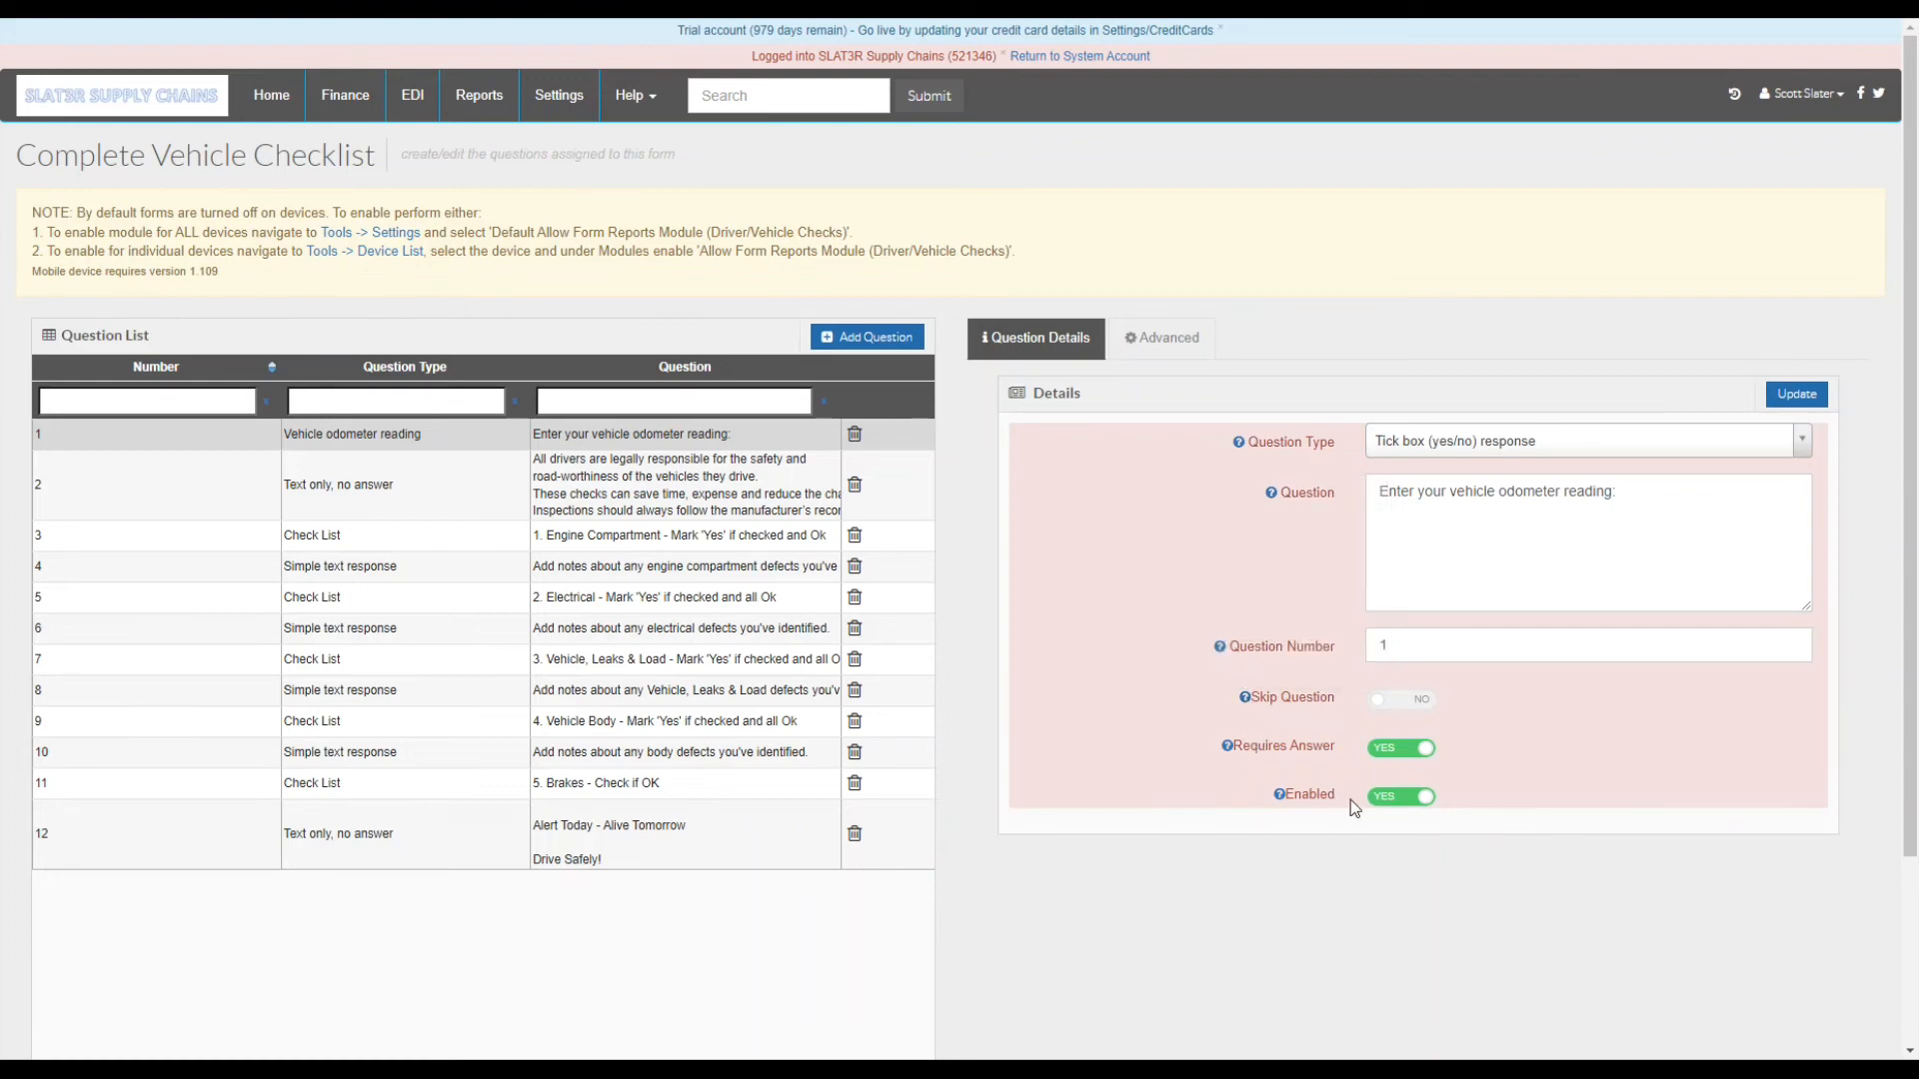
{"action": "left_click", "coordinate": [1179, 340]}
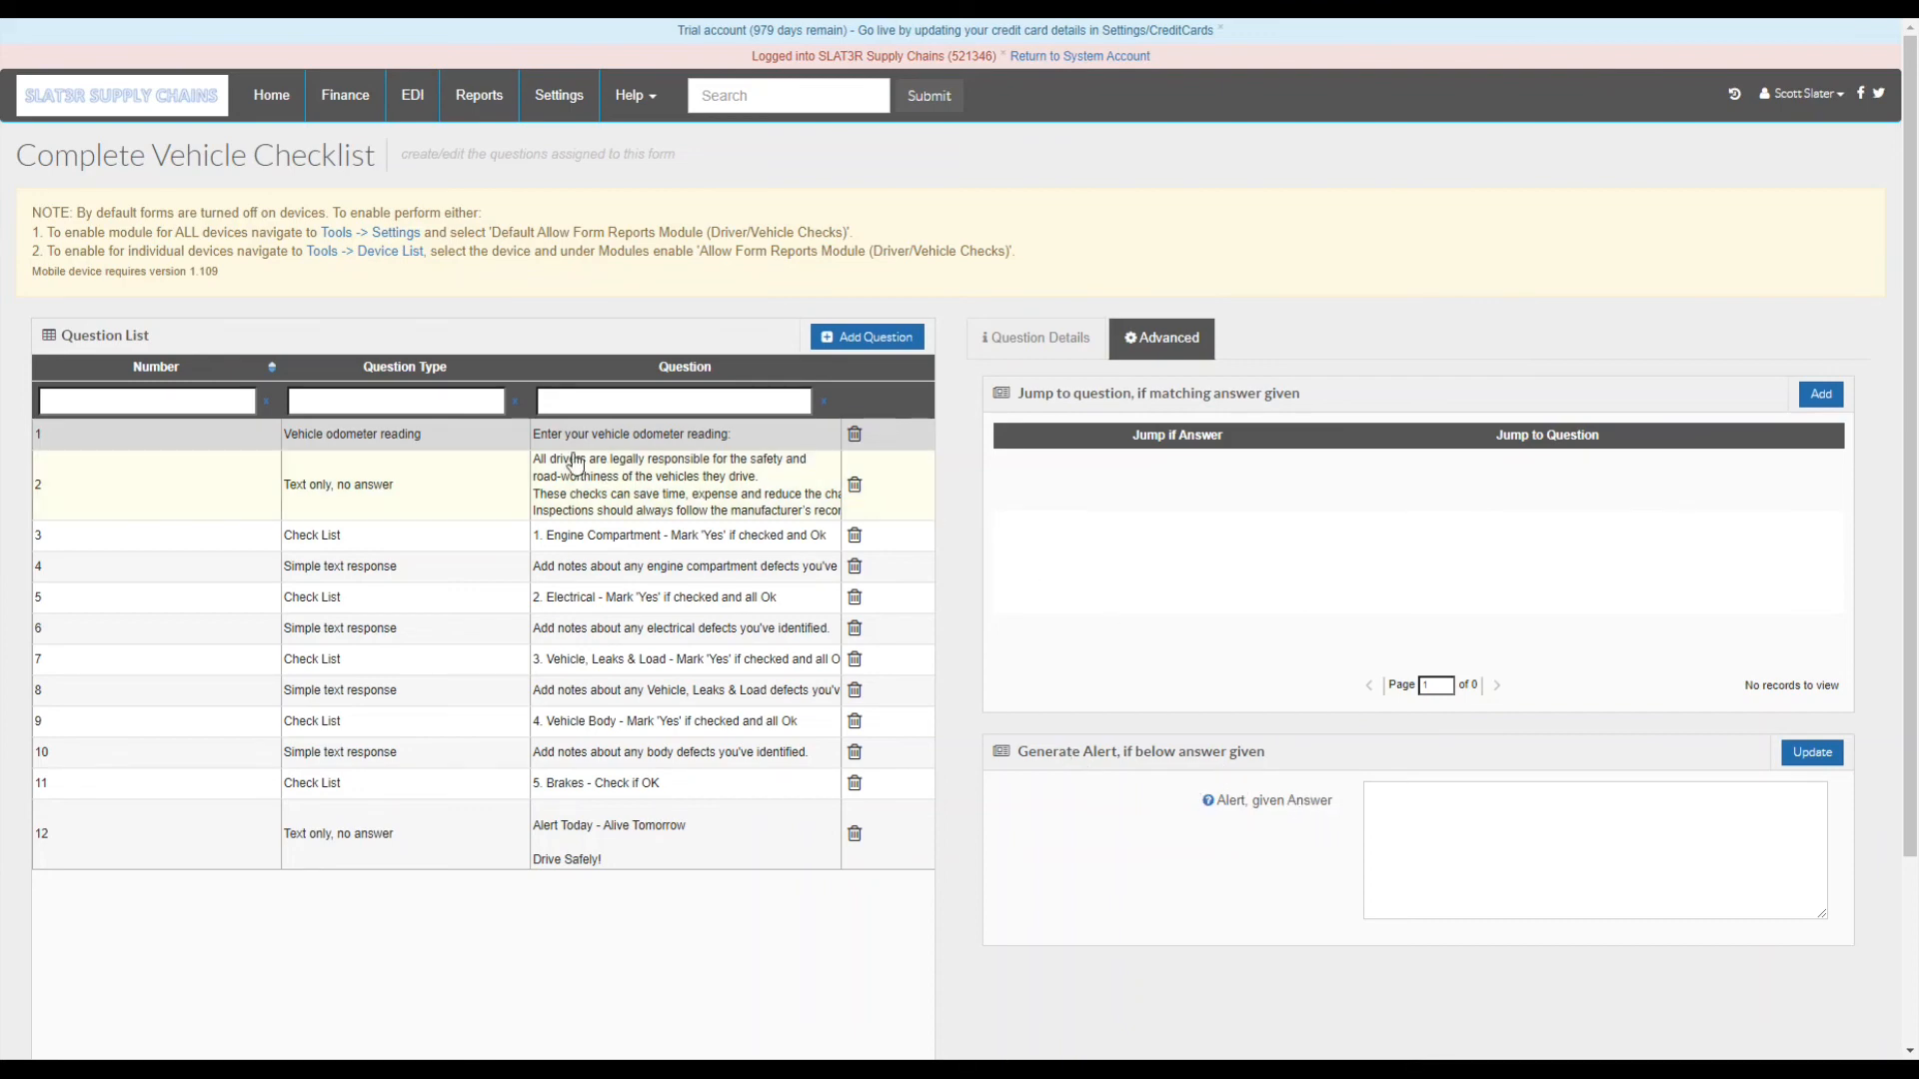
- Browse the new-question types, cancel without adding, and return to question 1's details
{"action": "left_click", "coordinate": [849, 345]}
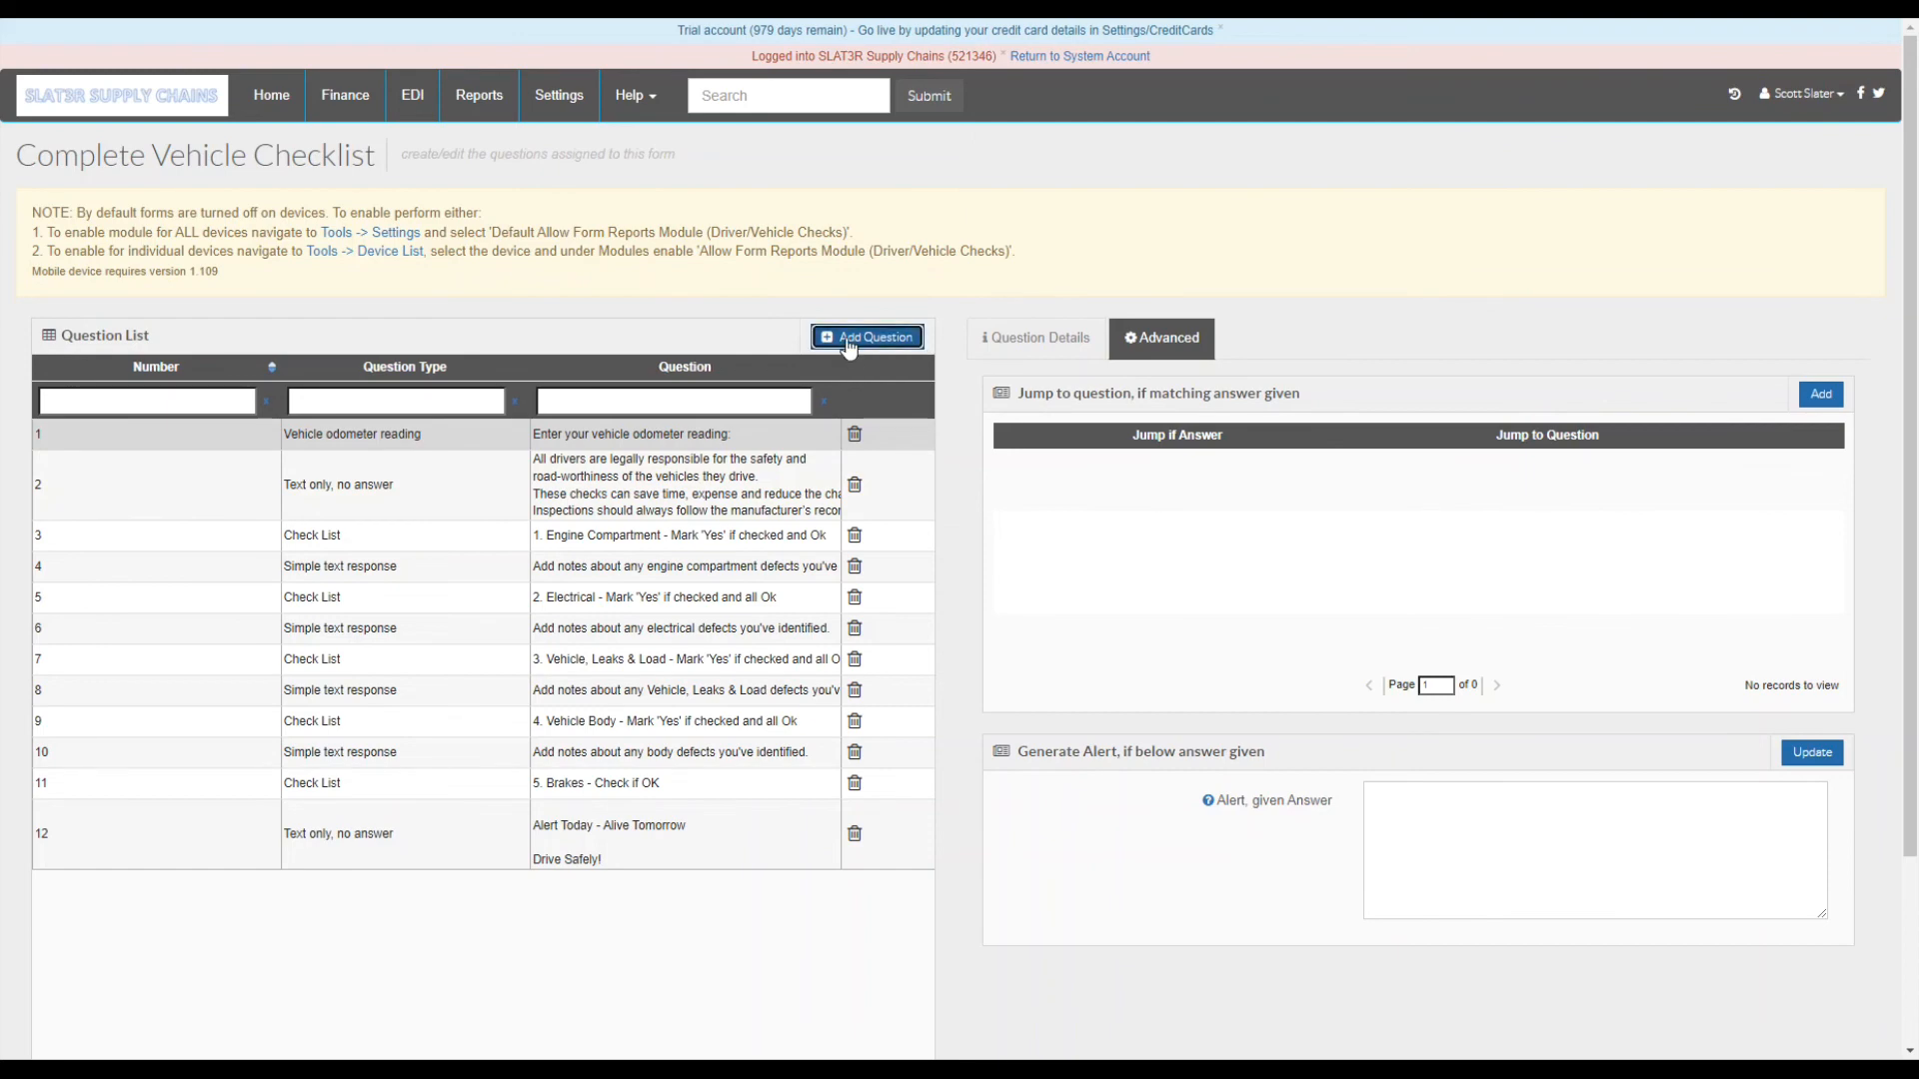
{"action": "left_click", "coordinate": [850, 340]}
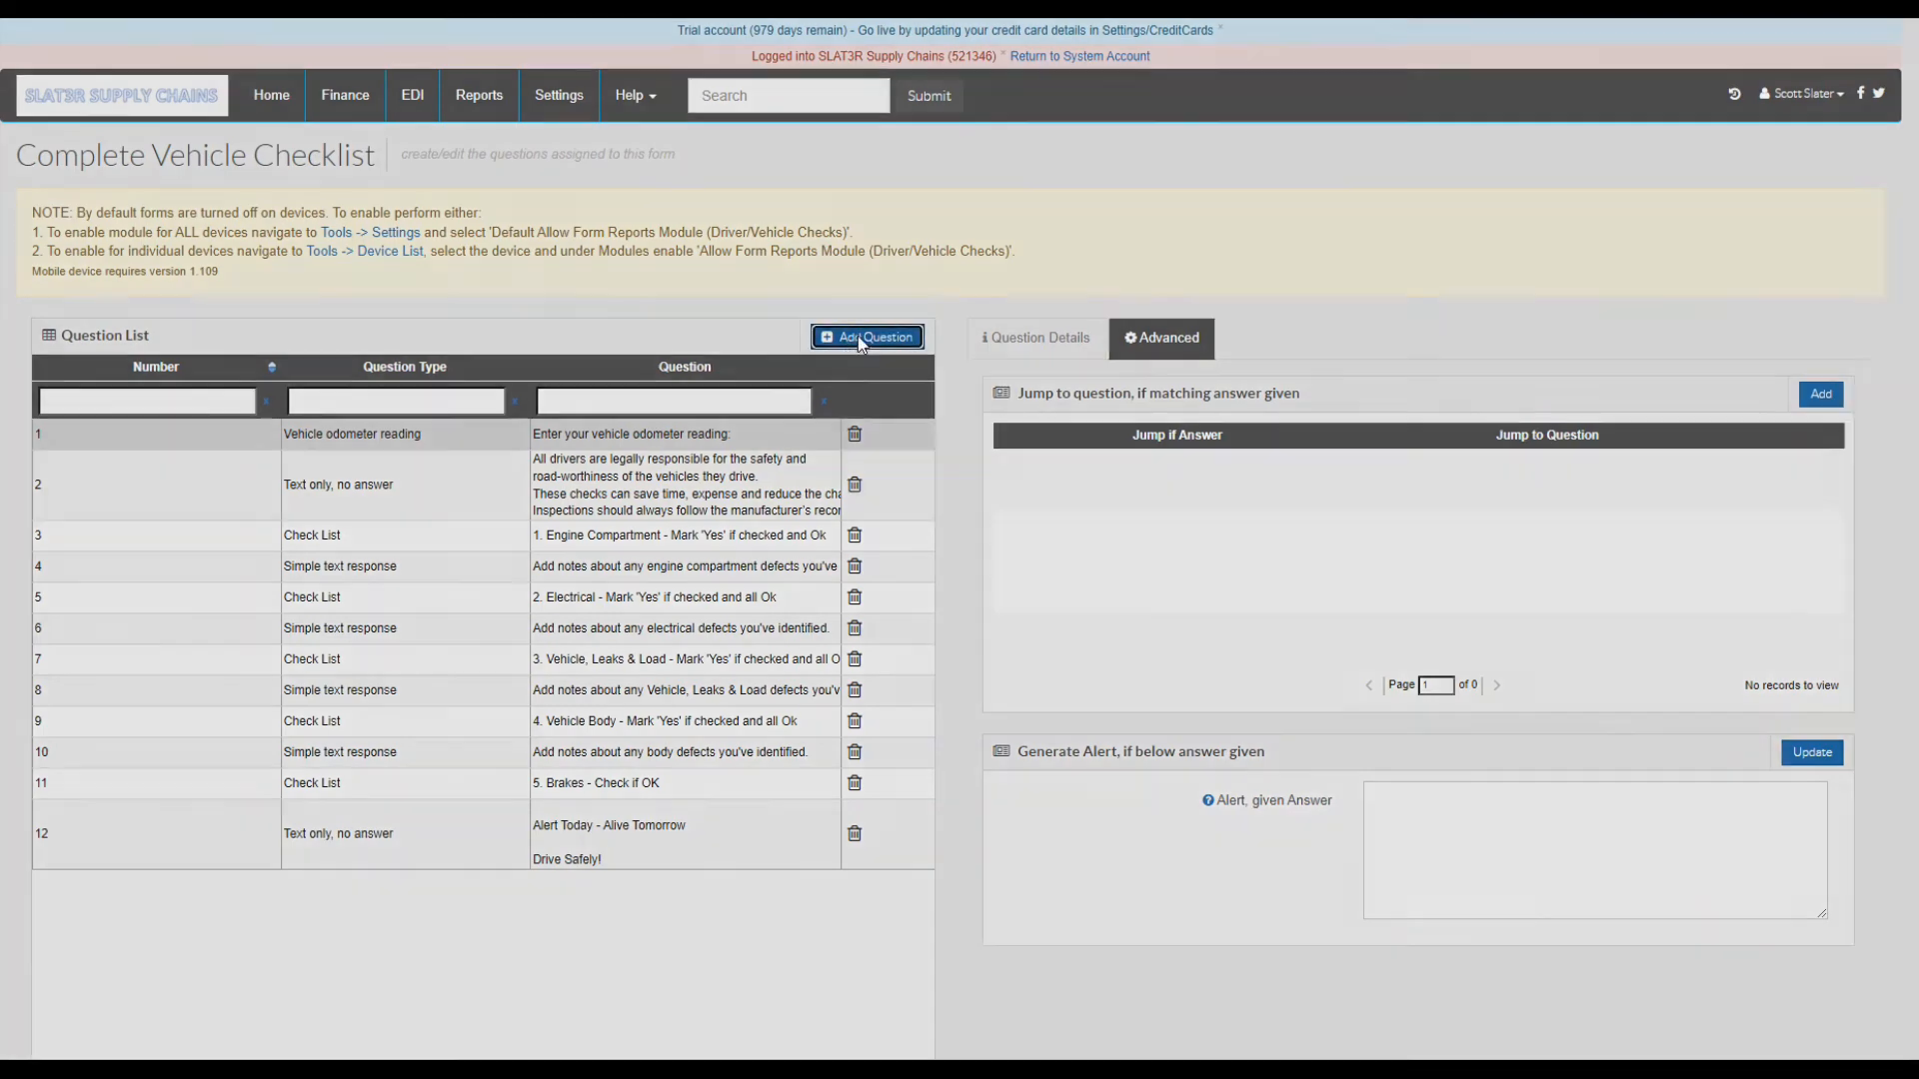
{"action": "left_click", "coordinate": [991, 182]}
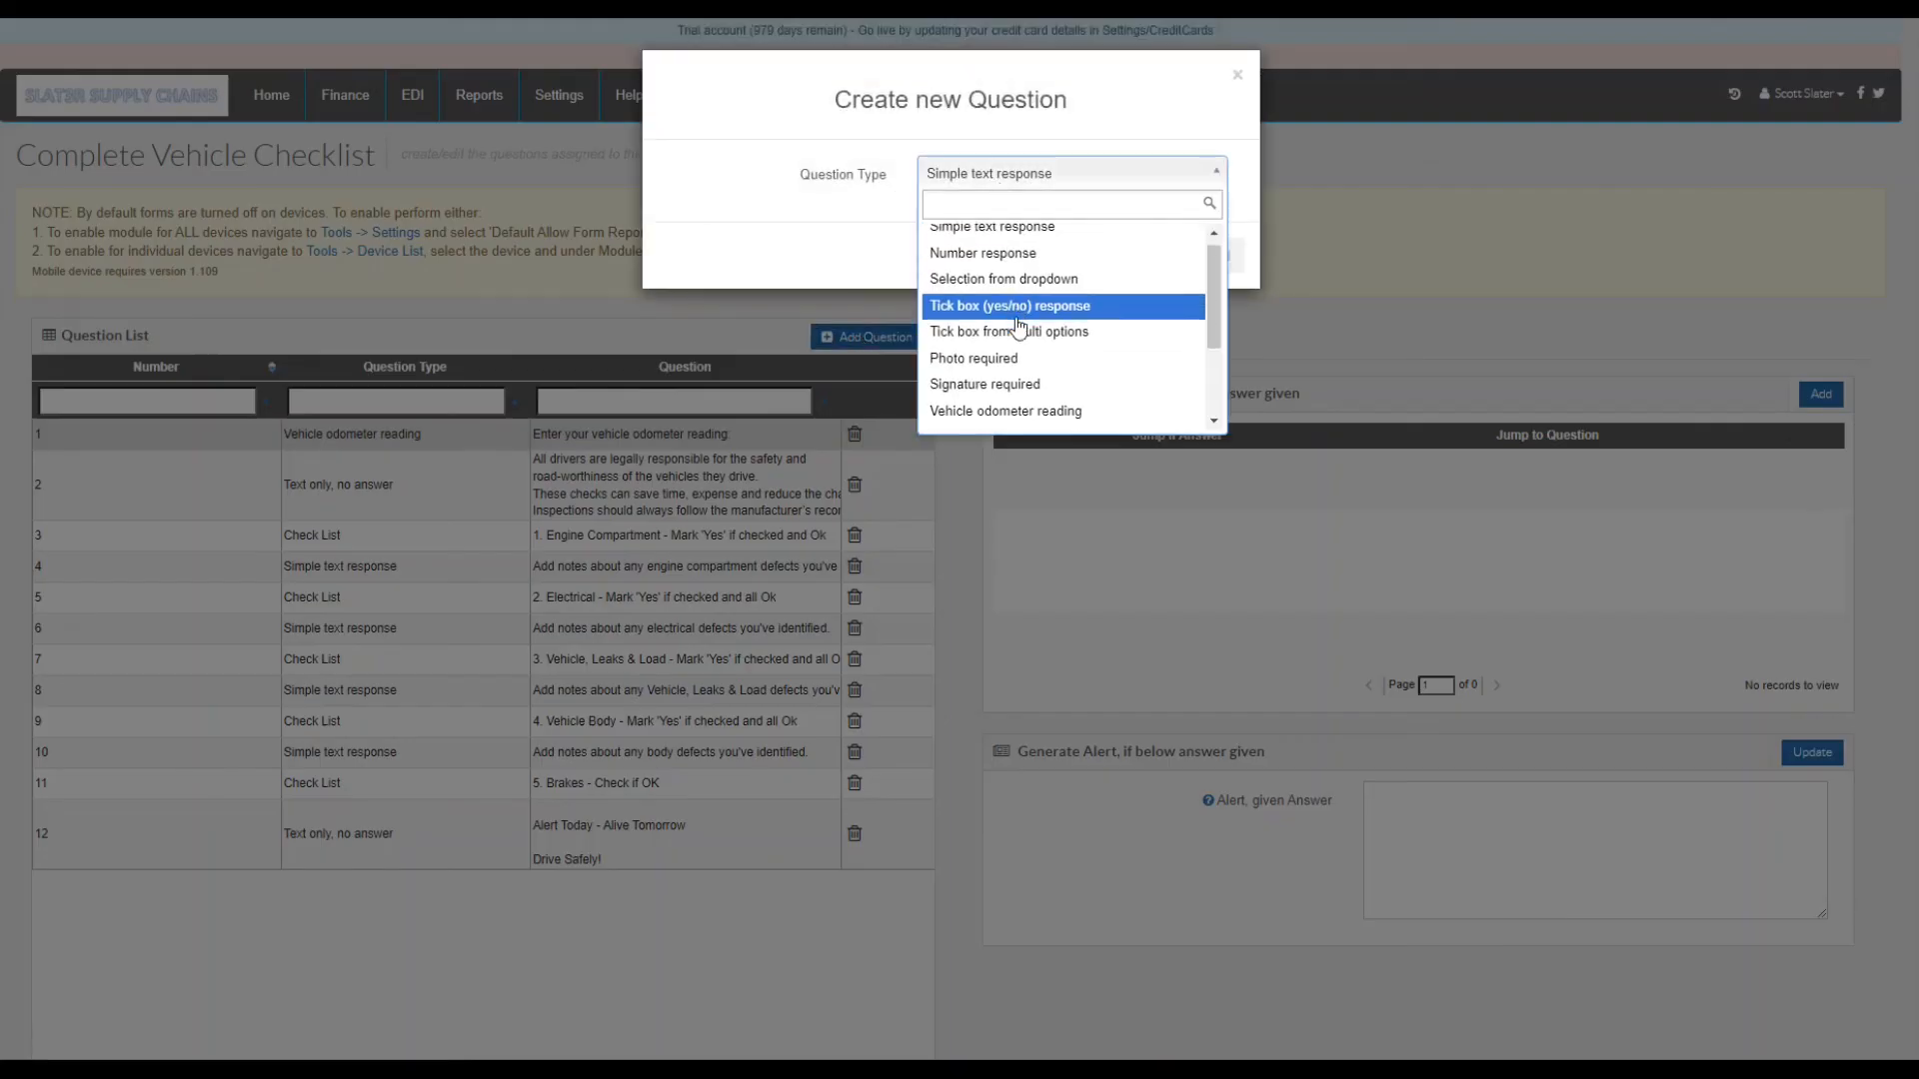
{"action": "scroll", "coordinate": [980, 320], "scroll_direction": "down", "scroll_amount": 3}
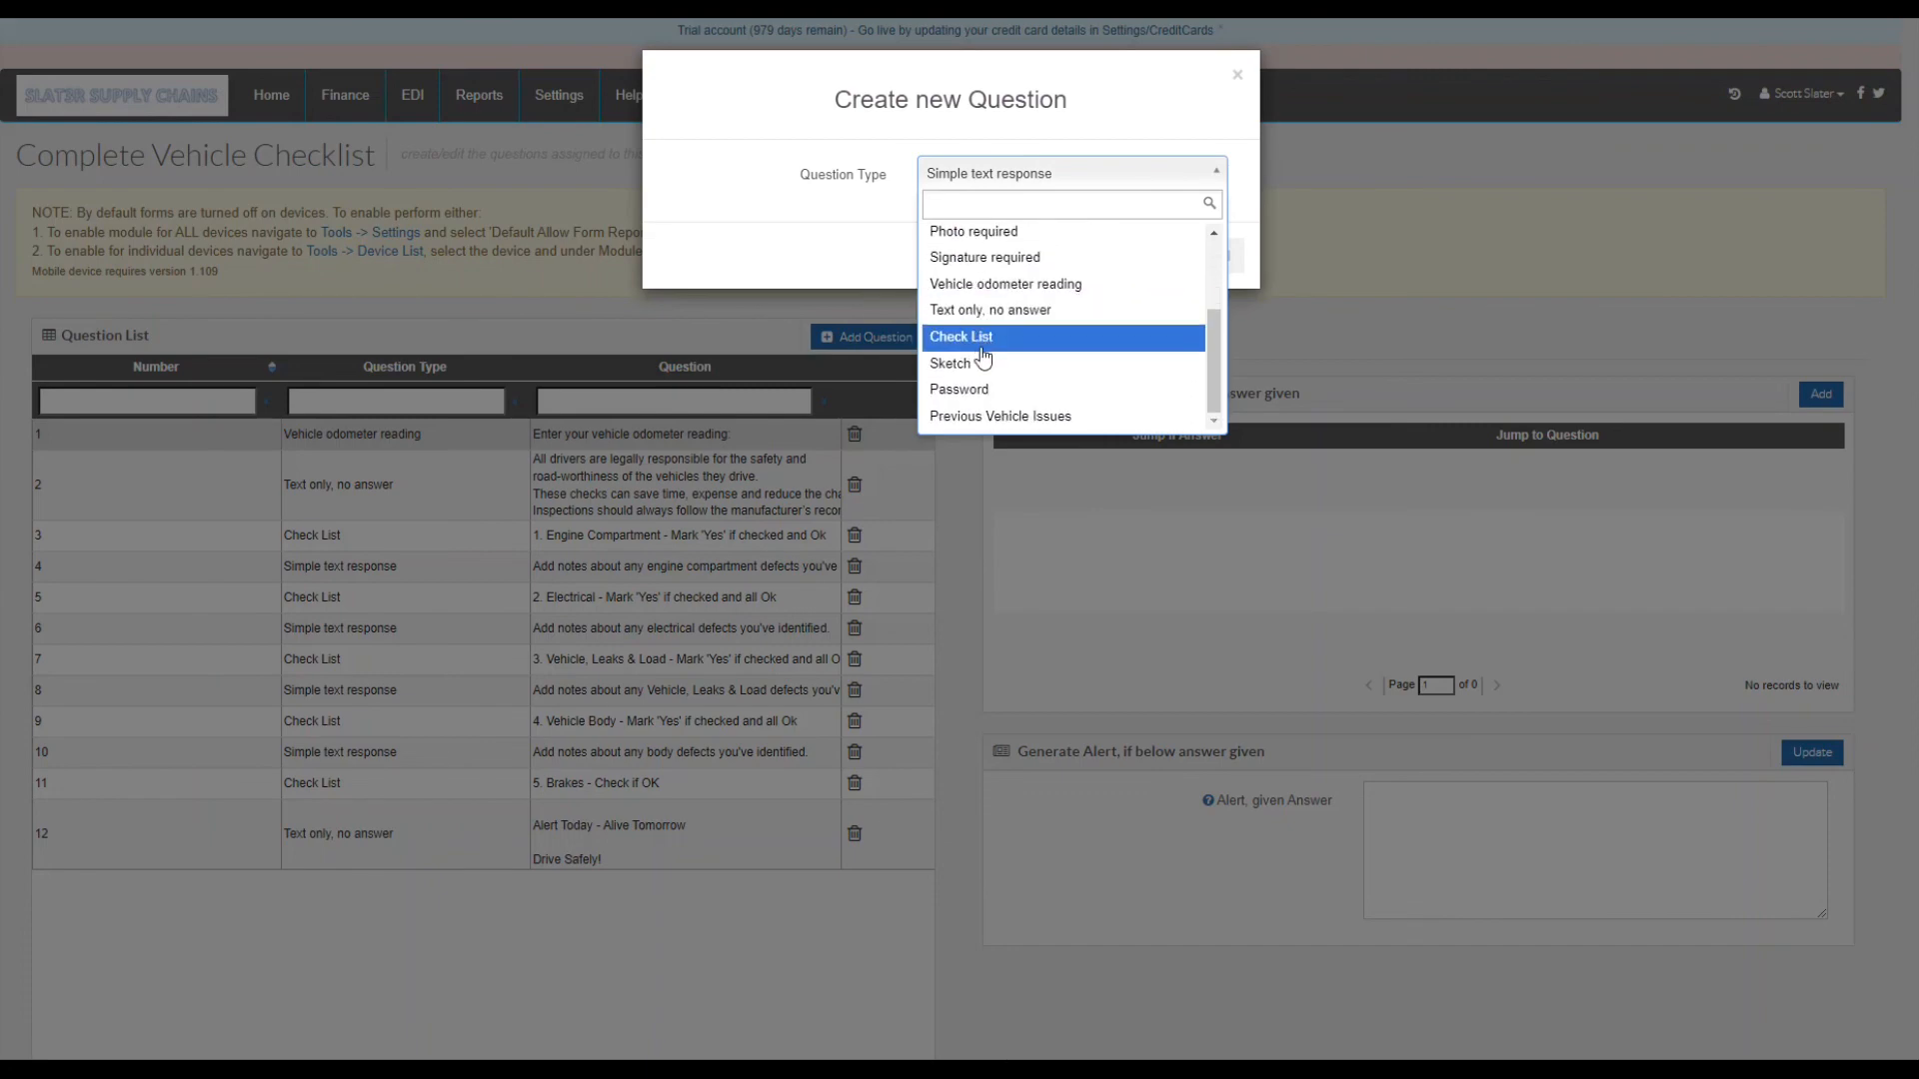
{"action": "left_click", "coordinate": [1074, 178]}
{"action": "left_click", "coordinate": [1244, 82]}
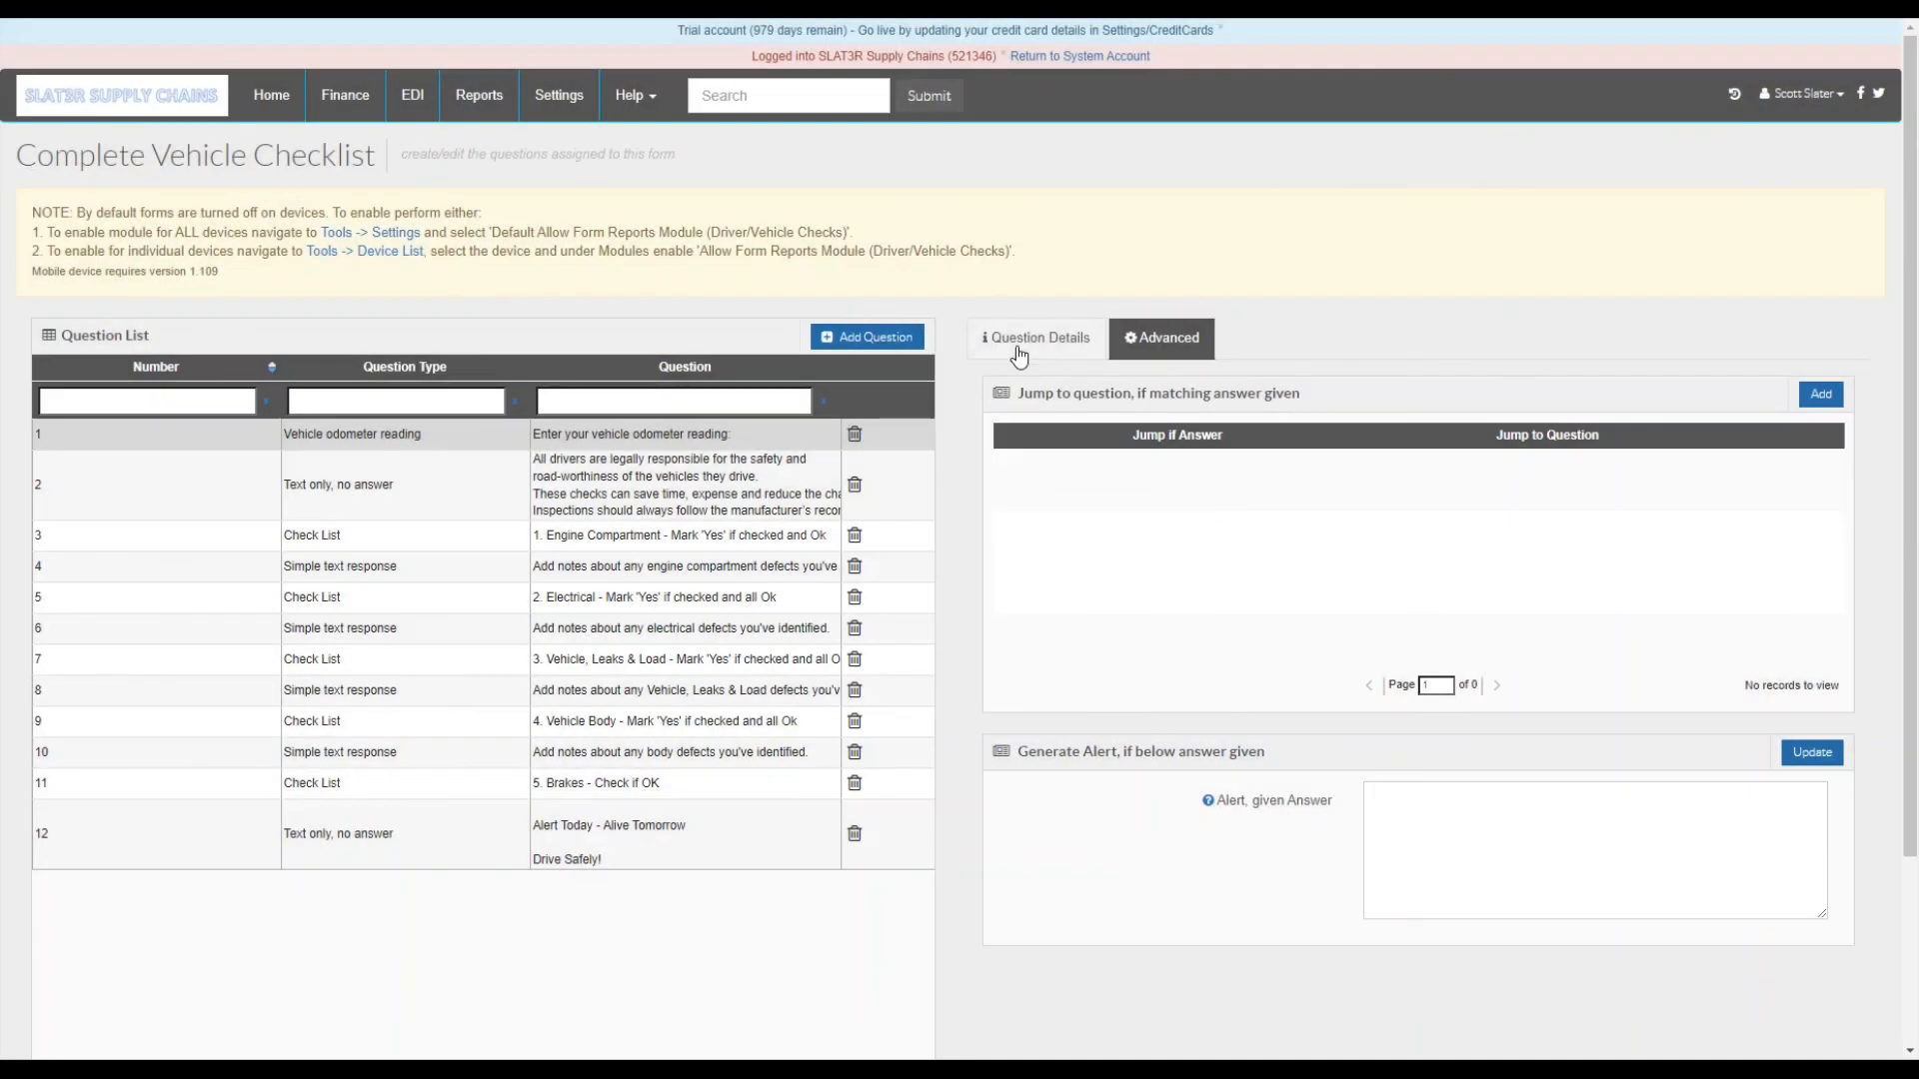
{"action": "left_click", "coordinate": [1017, 352]}
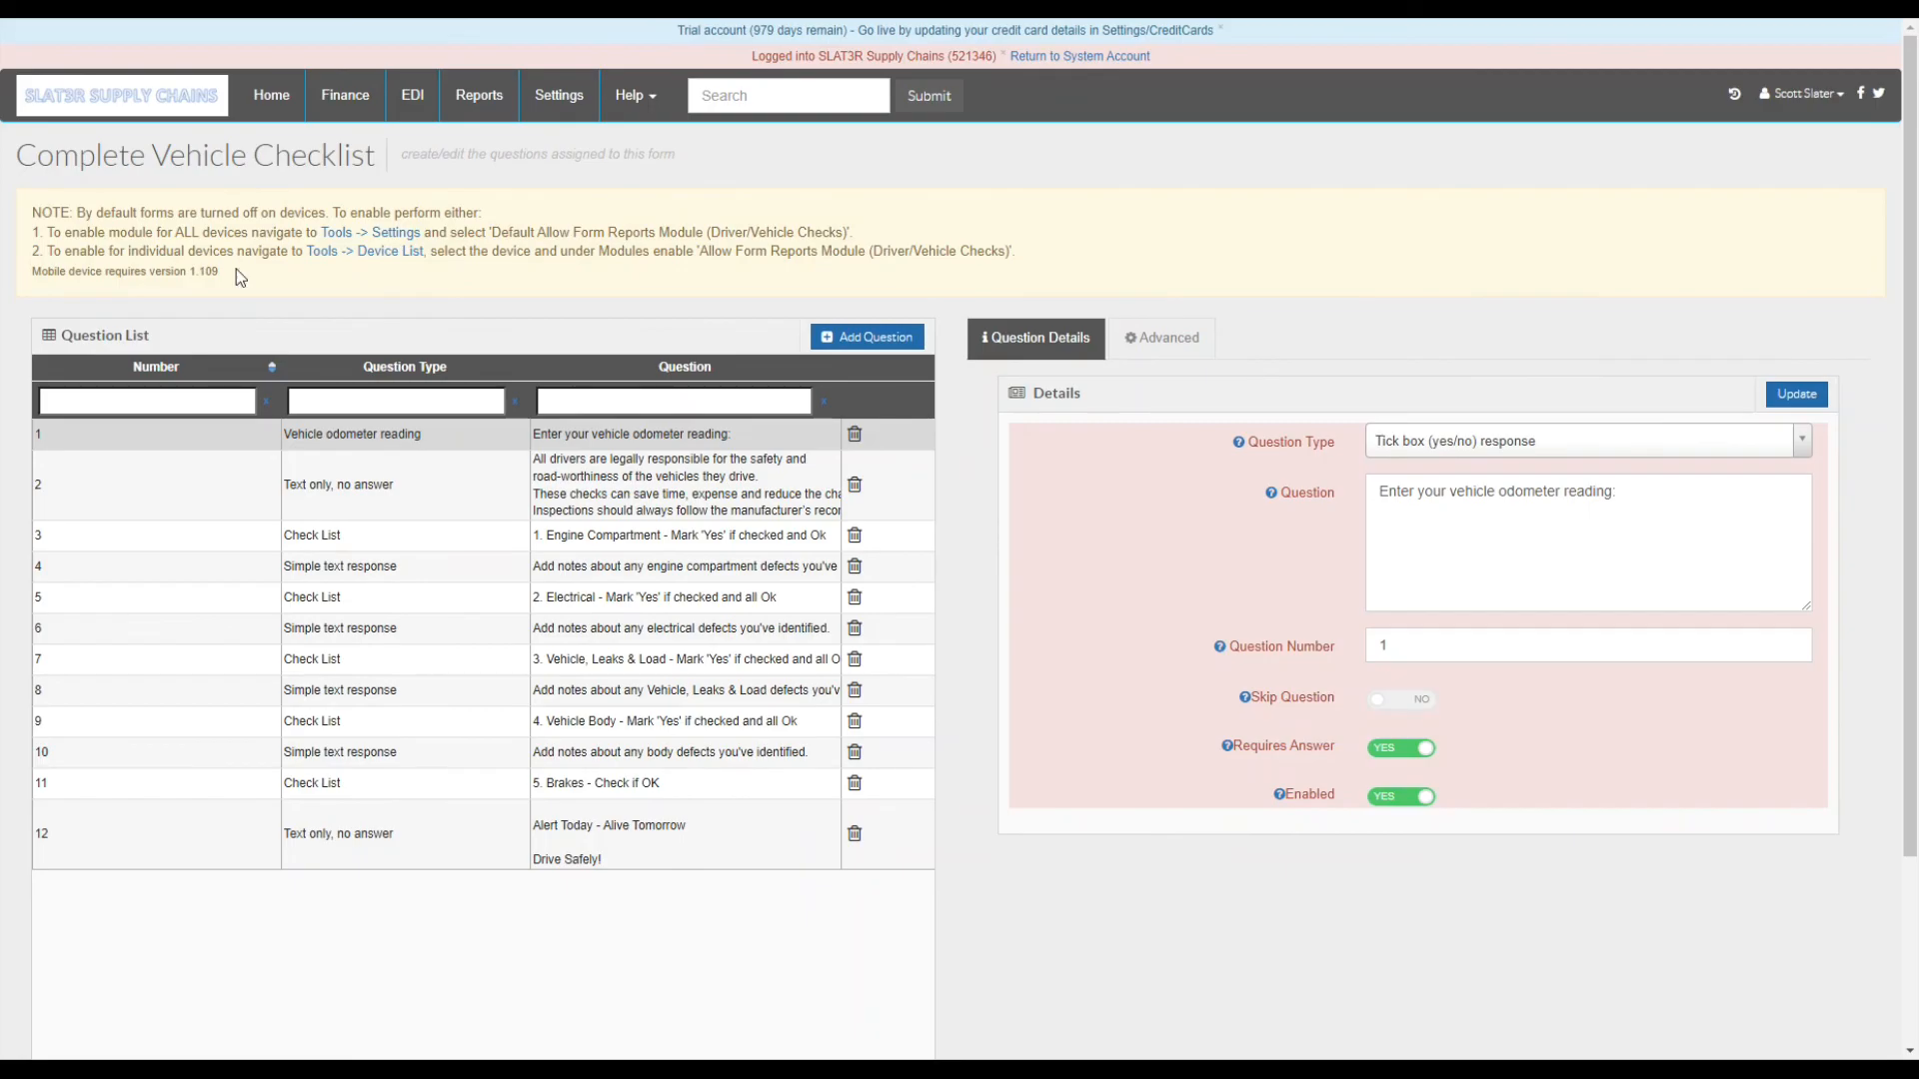